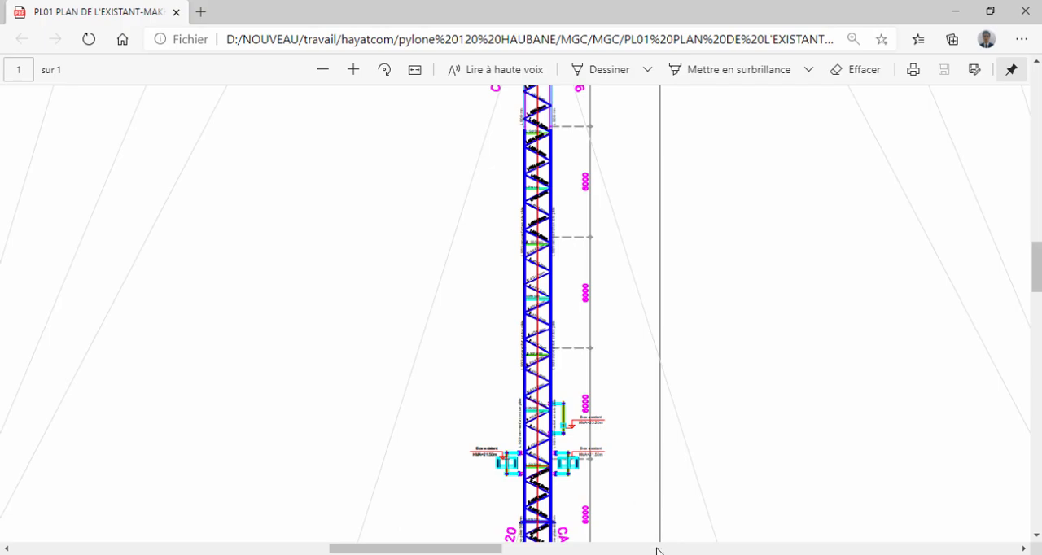
Switch to Robot Structural Analysis and examine the existing 120 m guyed mast model, including its cables, lattice shaft and top bracket.
click(660, 554)
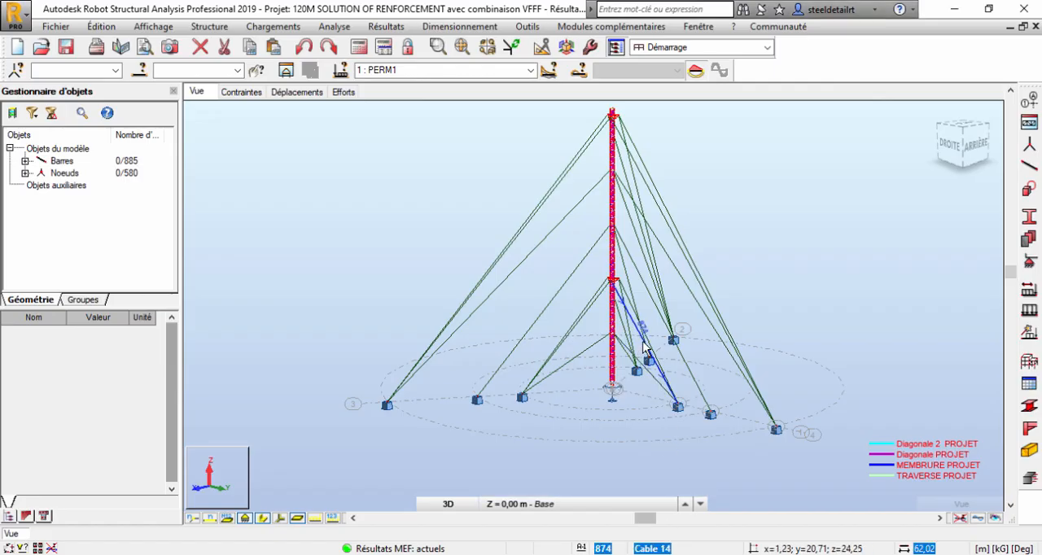
scroll(623, 345, up, 3)
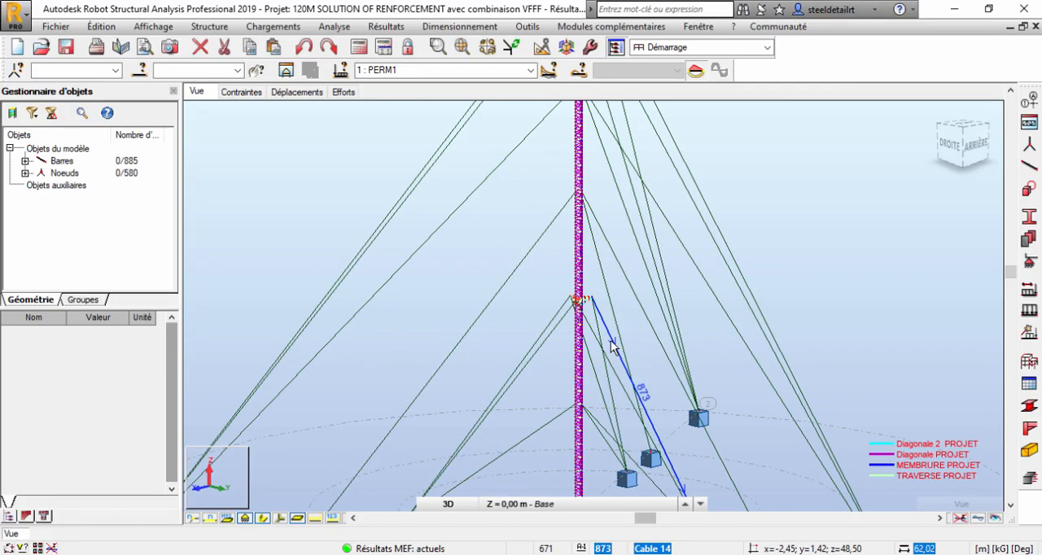
middle_drag(602, 327, 610, 392)
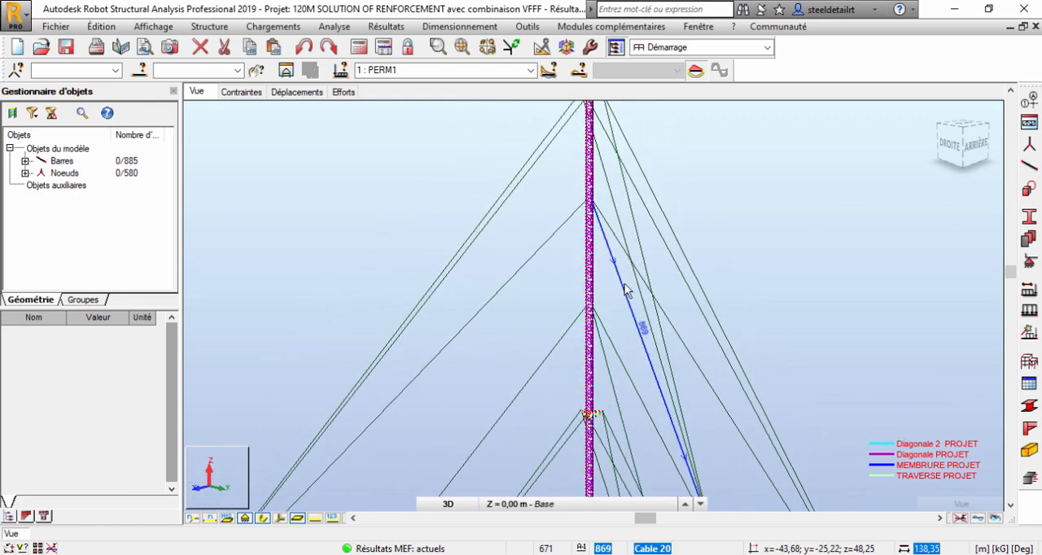
middle_drag(626, 220, 631, 275)
scroll(608, 211, up, 3)
middle_drag(604, 204, 607, 276)
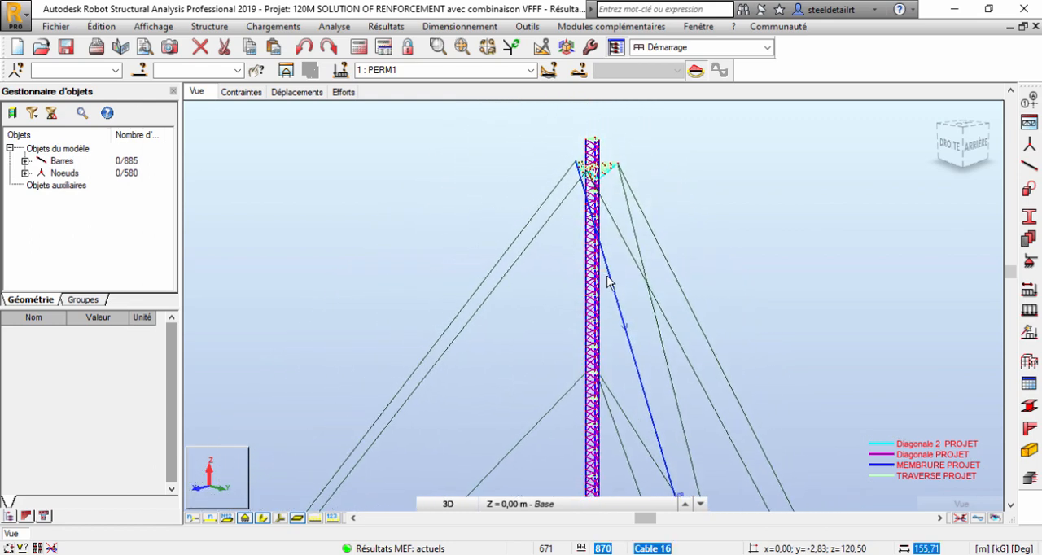
scroll(575, 263, down, 2)
middle_drag(560, 251, 562, 211)
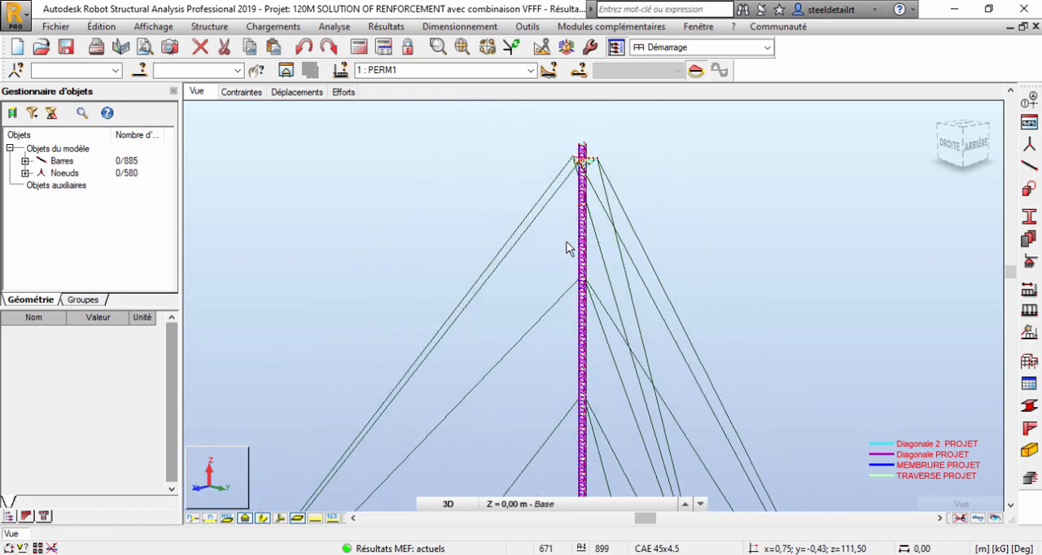
middle_drag(570, 249, 547, 240)
scroll(552, 169, up, 2)
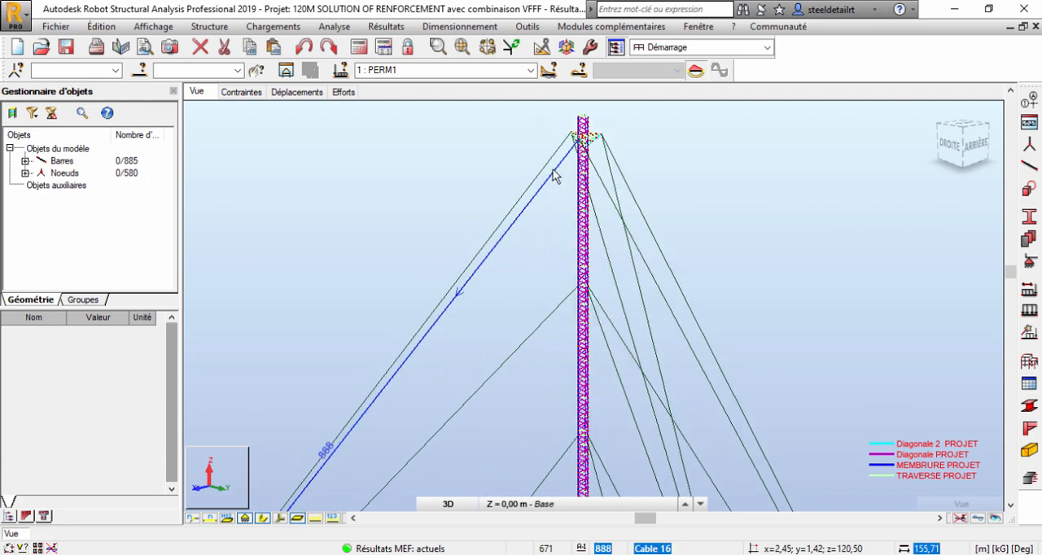
middle_drag(563, 180, 561, 235)
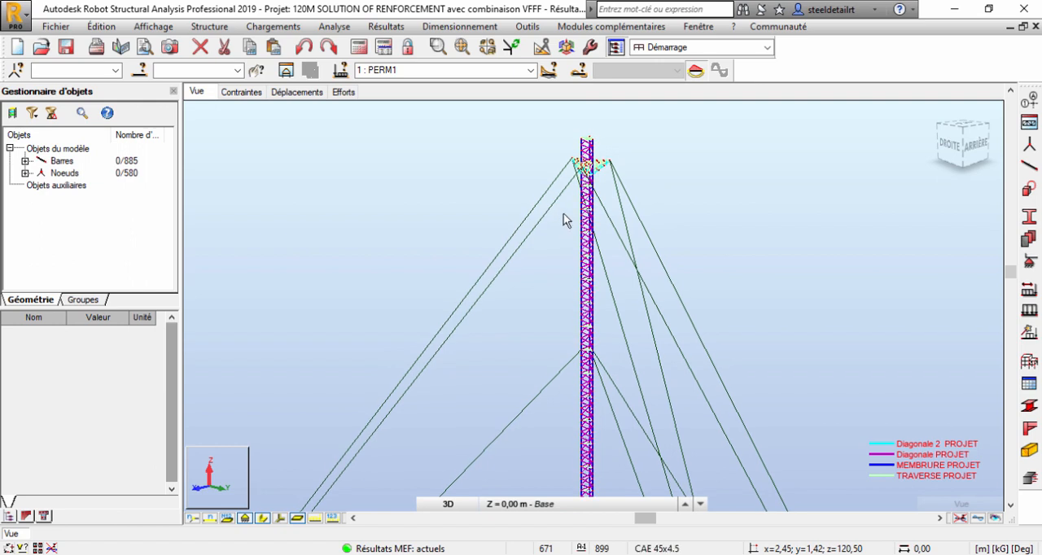
scroll(566, 208, up, 2)
middle_drag(570, 203, 553, 265)
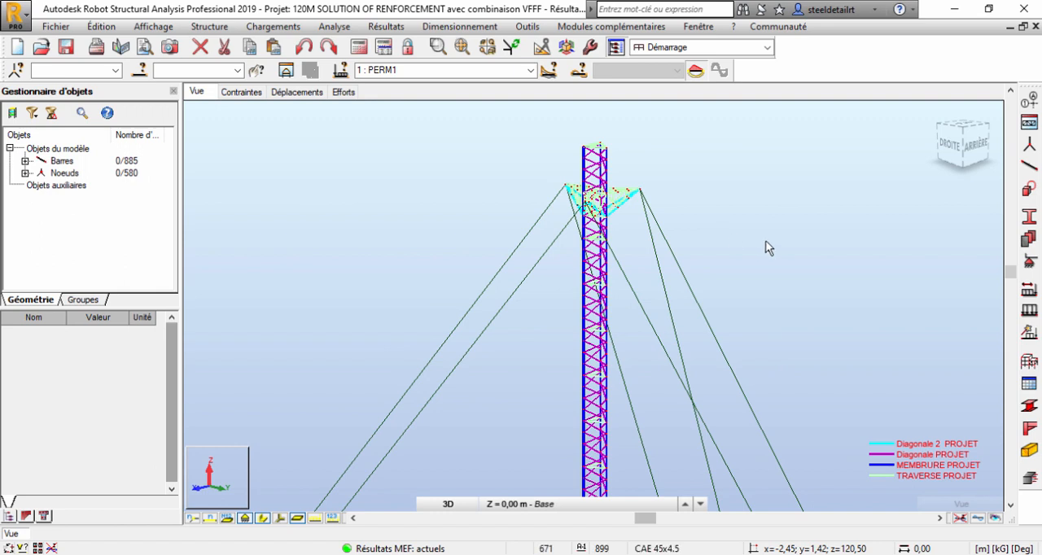
middle_drag(728, 255, 723, 180)
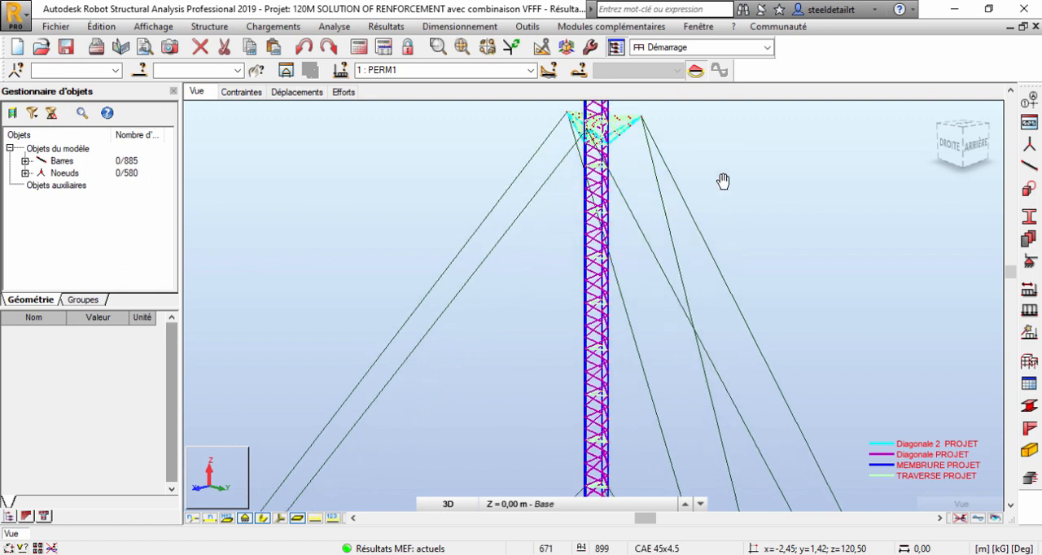
scroll(718, 185, down, 2)
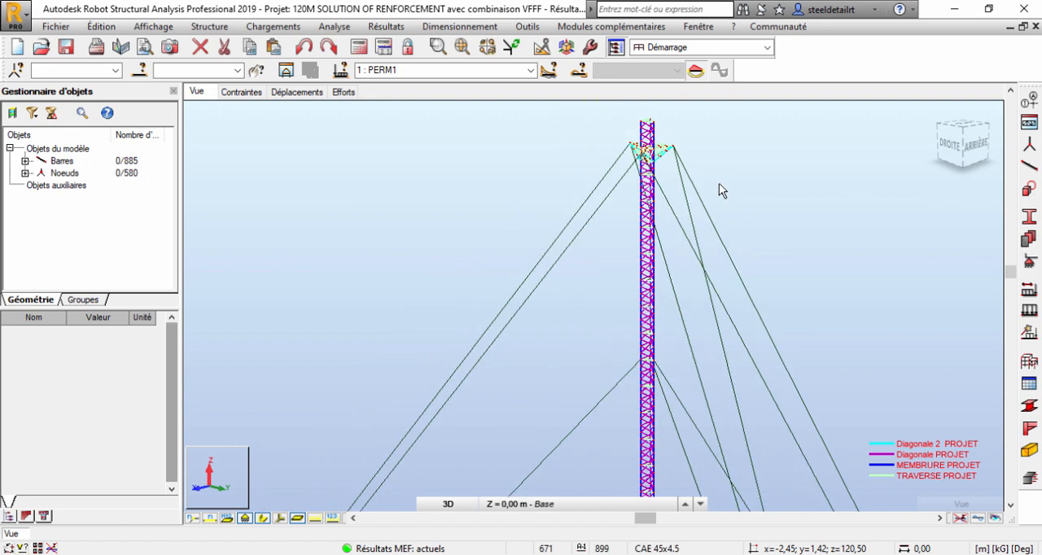
scroll(738, 210, down, 2)
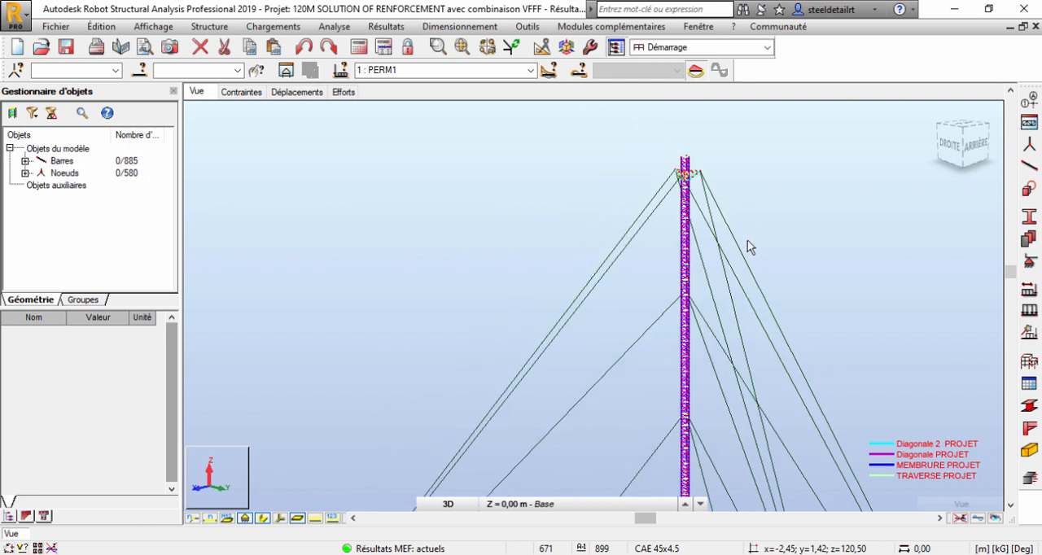
middle_drag(747, 244, 700, 168)
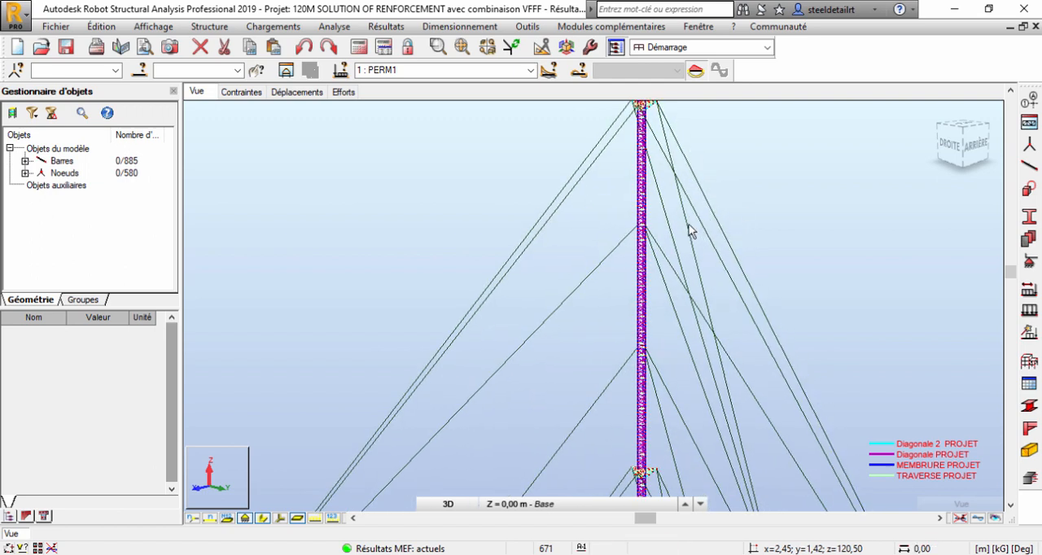
Create a new 3D steel frame project and return to selection mode in the empty model.
click(56, 26)
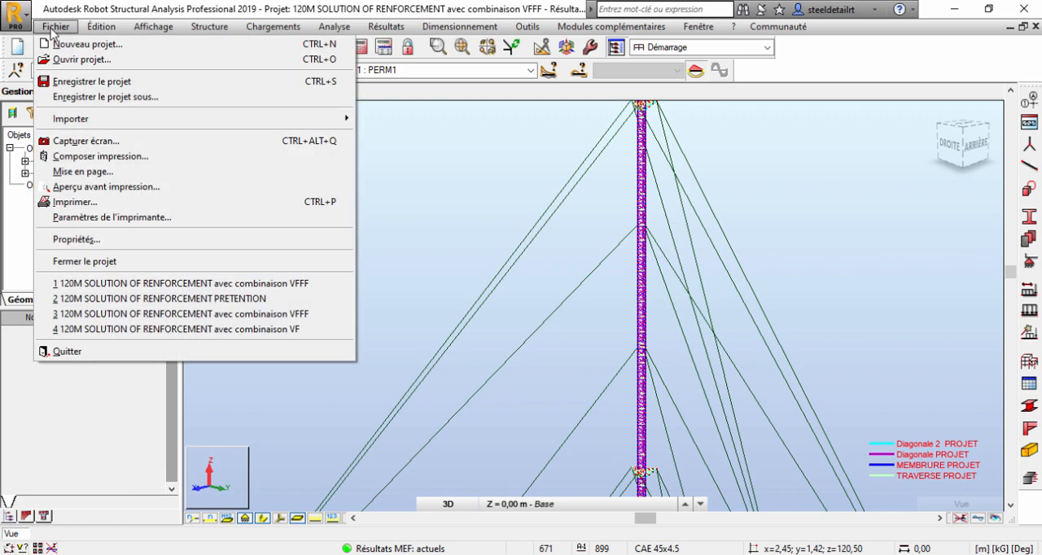
click(64, 45)
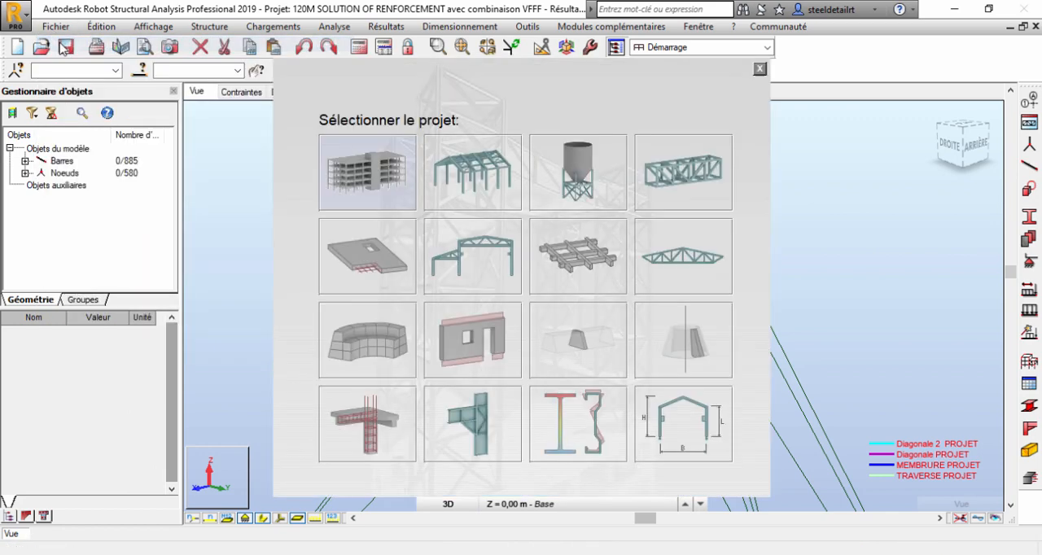
click(477, 171)
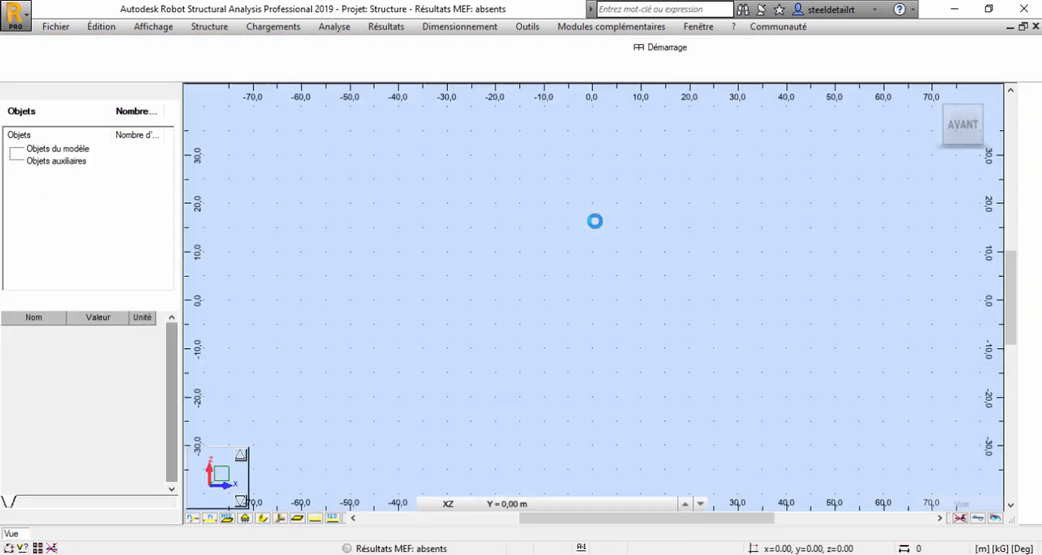
right_click(615, 169)
click(616, 193)
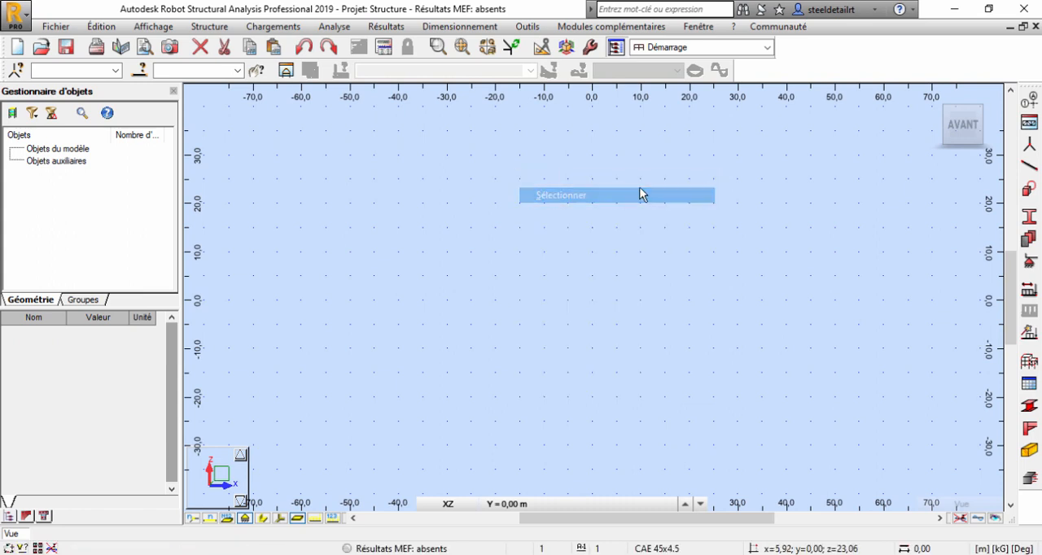
Consult the mast elevation in AutoCAD and add cylindrical construction lines at radial positions 0 and 1.5 m in Robot.
click(1029, 121)
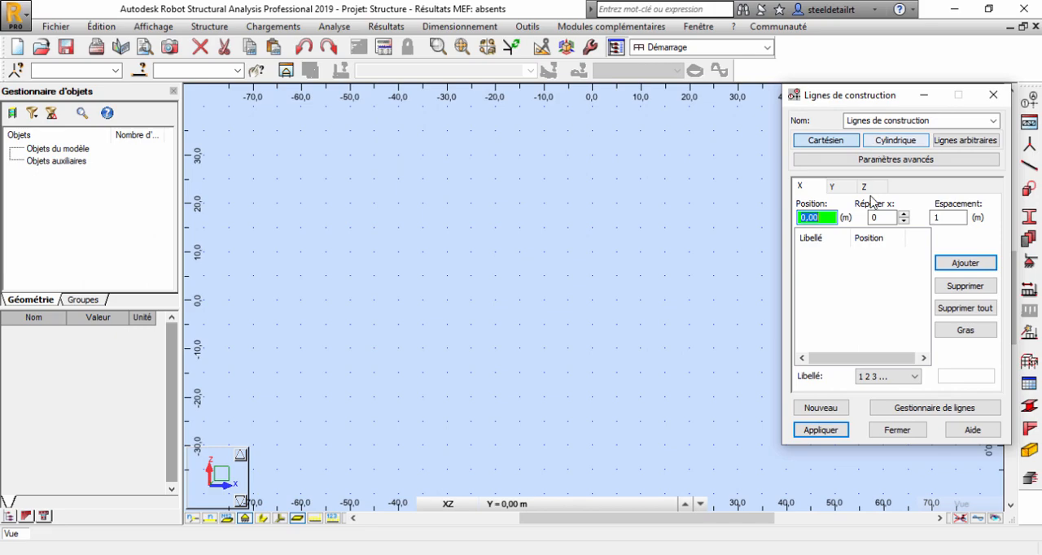
click(748, 554)
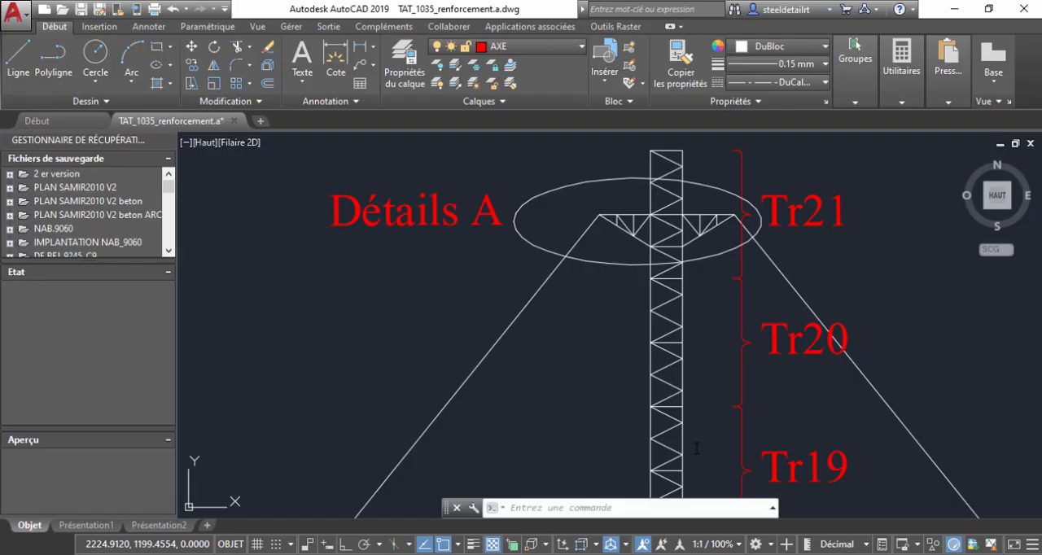
scroll(610, 226, down, 5)
scroll(613, 303, up, 5)
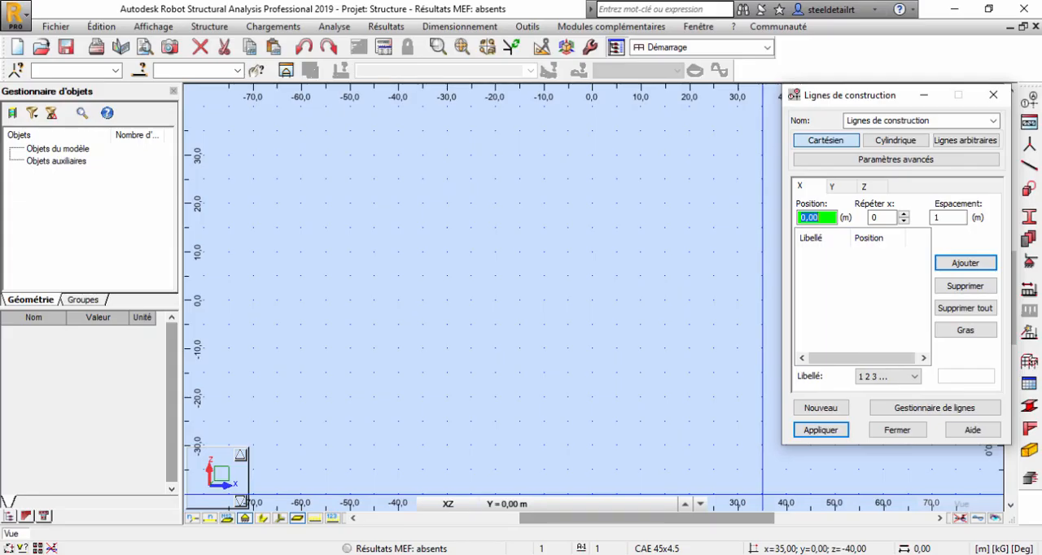
click(879, 145)
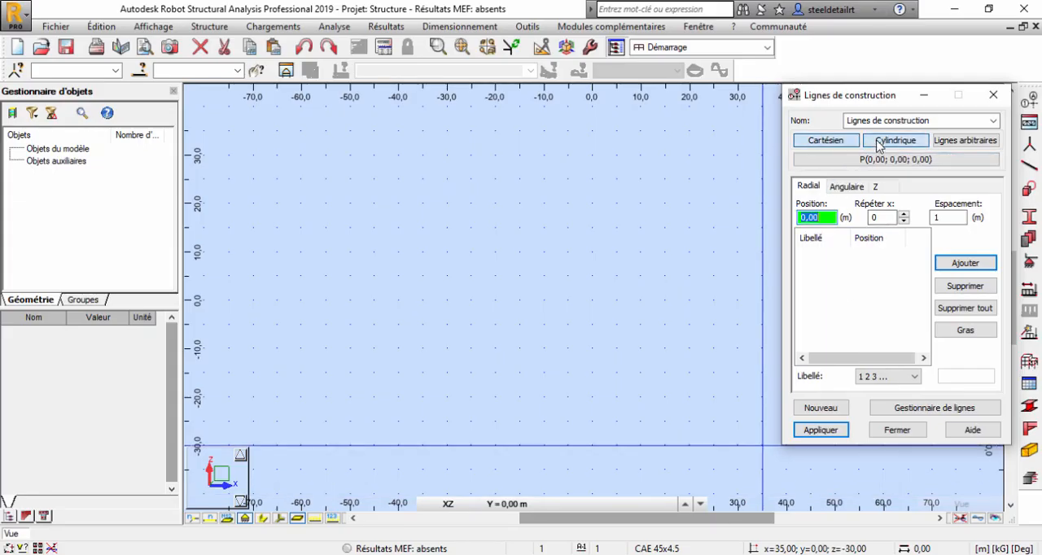
click(966, 263)
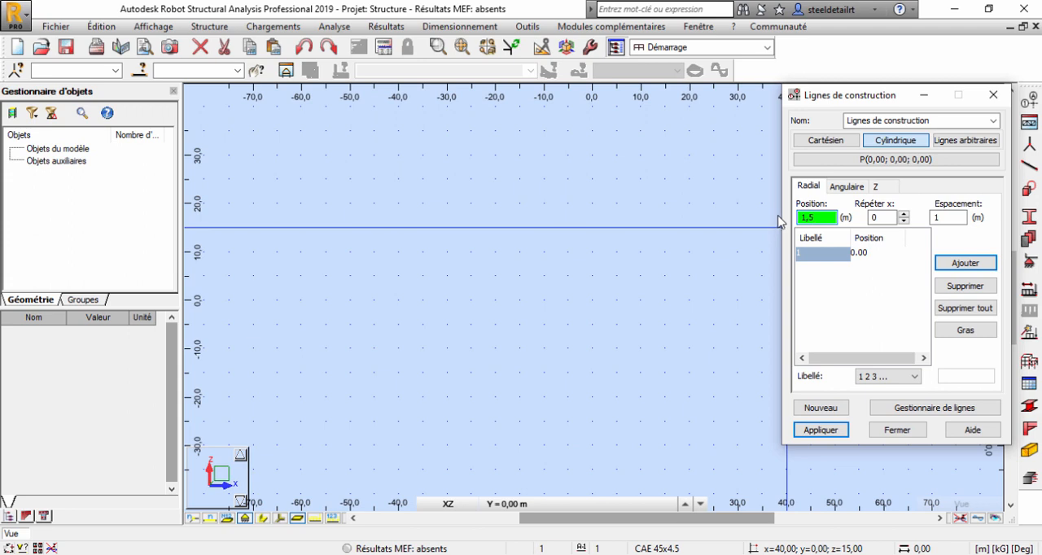
click(966, 263)
Add angular construction lines at 0 and 60 degrees and apply the cylindrical grid.
click(847, 186)
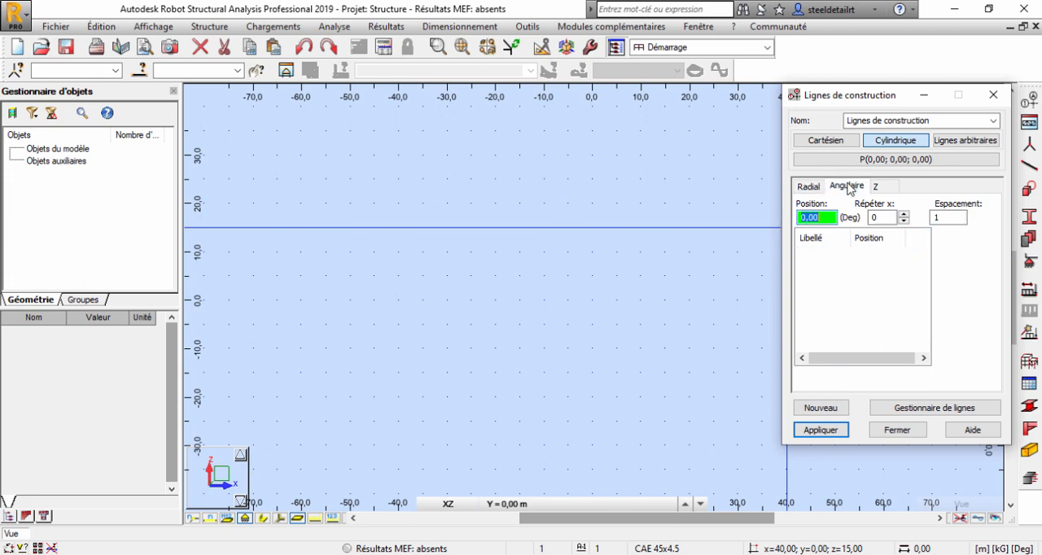
click(977, 268)
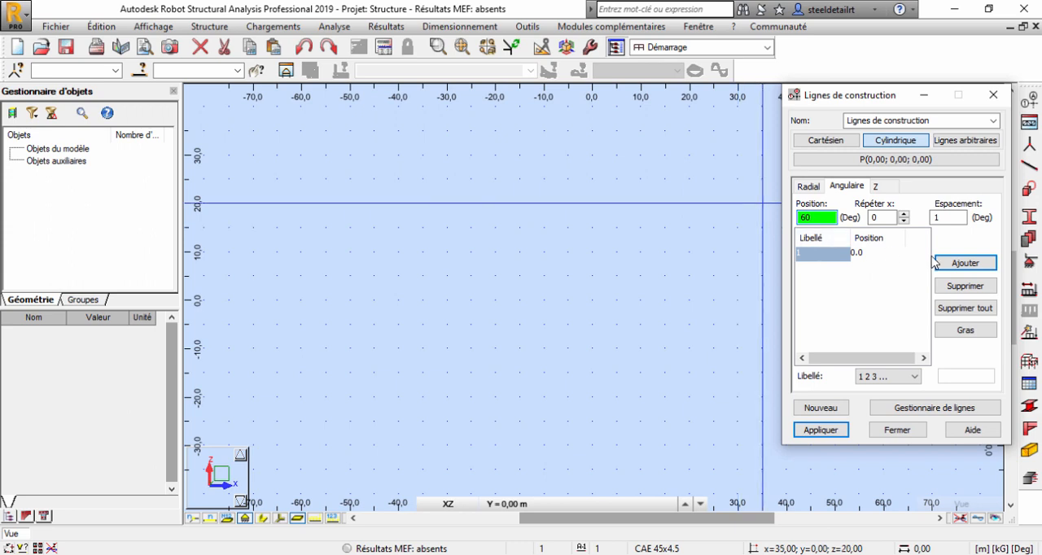
click(966, 263)
click(821, 430)
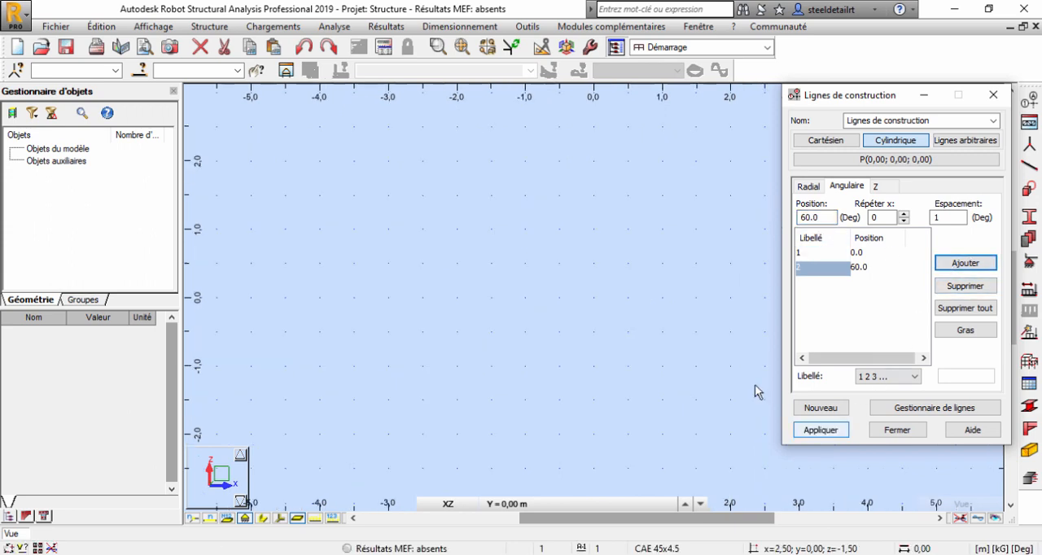
click(991, 96)
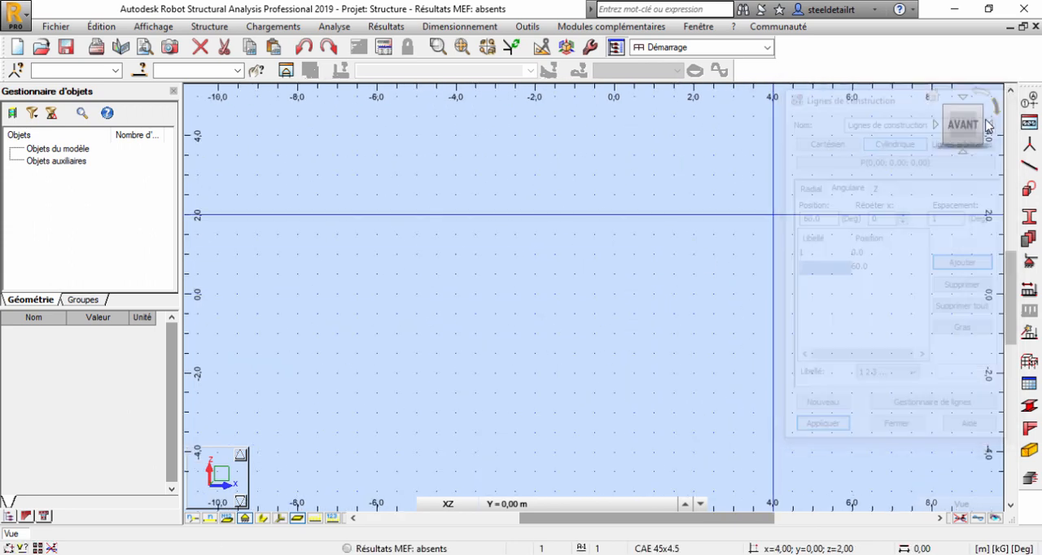
Draw a closed triangular polyline in plan through the grid origin and the two 1.5 m grid intersections.
click(962, 116)
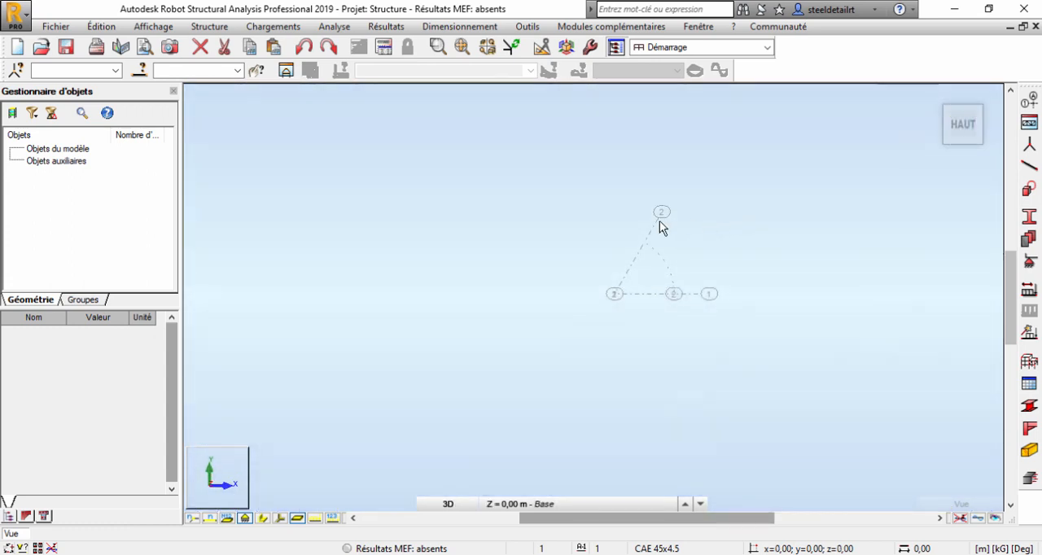
click(1030, 364)
click(938, 160)
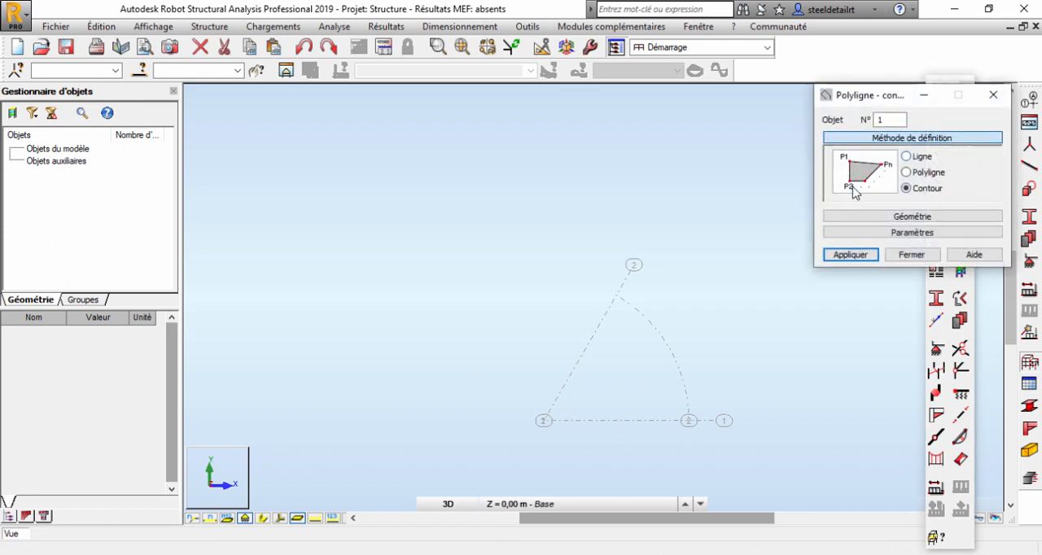
click(910, 174)
click(544, 421)
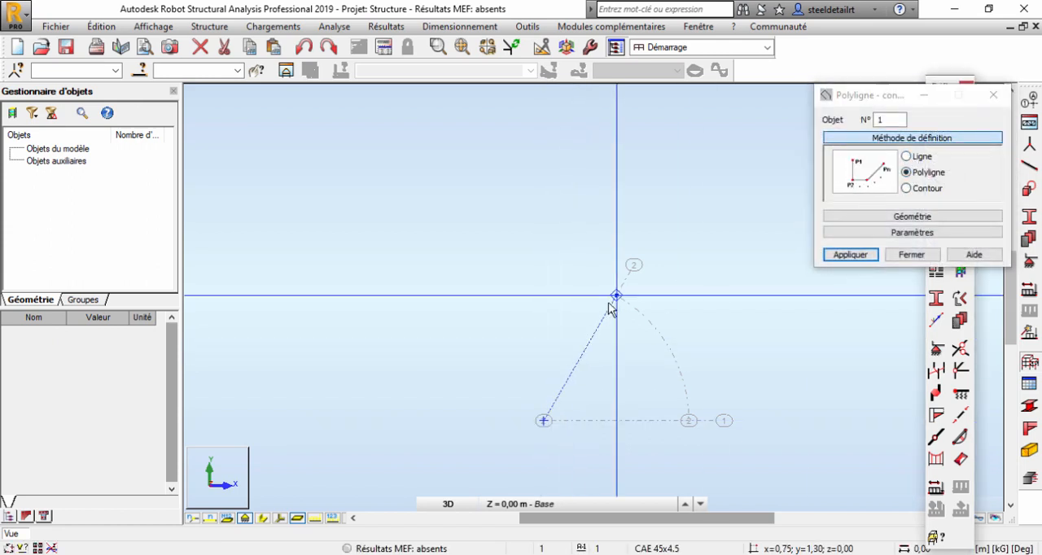
click(616, 296)
click(544, 422)
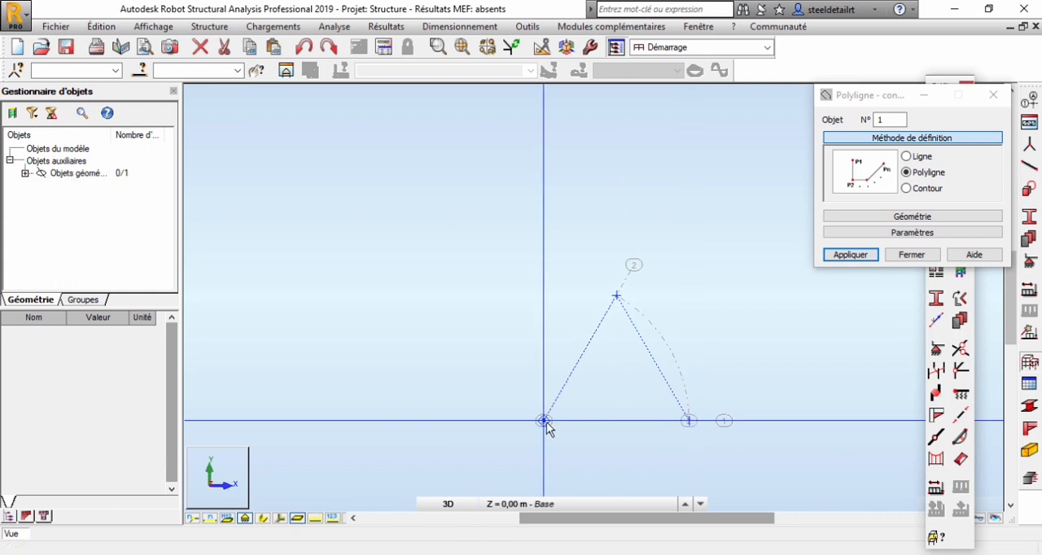
right_click(535, 234)
click(529, 270)
Draw two median lines in the triangle, from the apex and from the origin corner to the midpoints of their opposite sides.
click(905, 158)
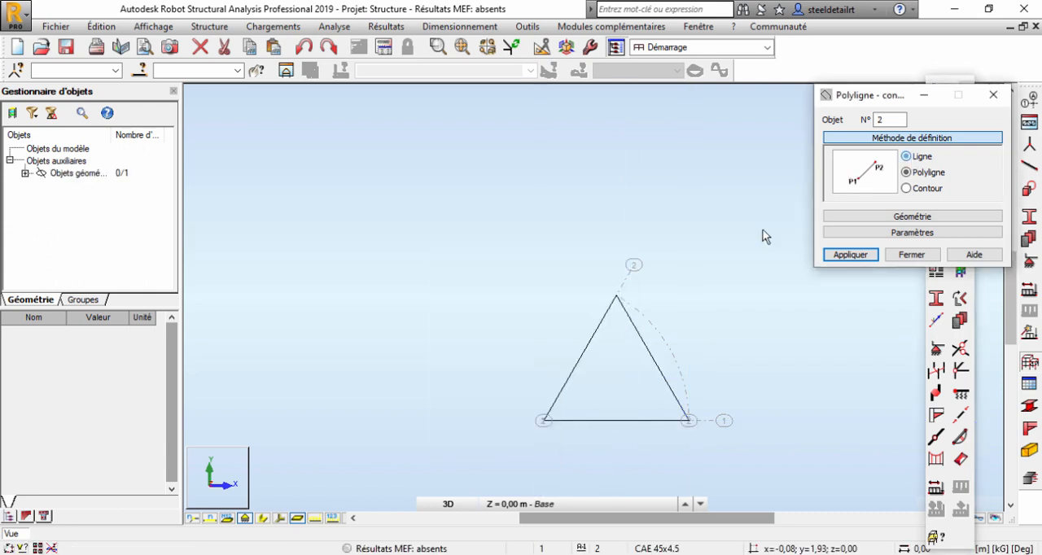
click(616, 297)
click(617, 421)
click(544, 422)
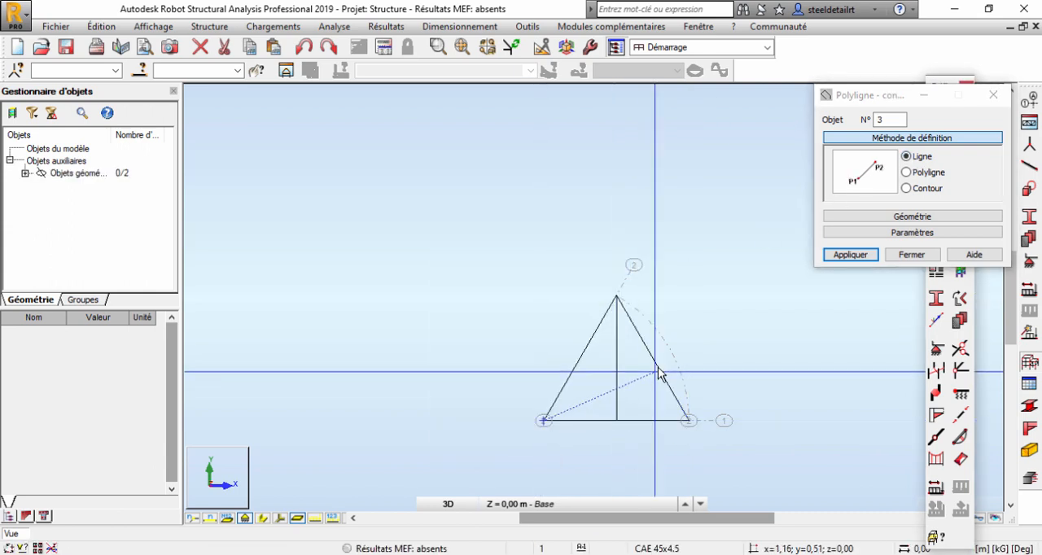
click(654, 361)
right_click(674, 257)
click(667, 283)
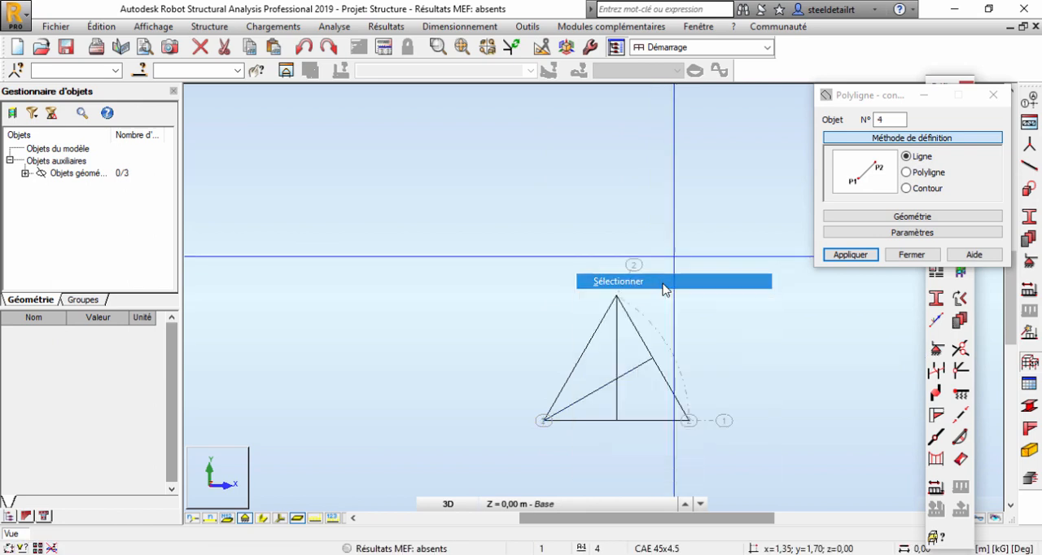
scroll(658, 361, up, 2)
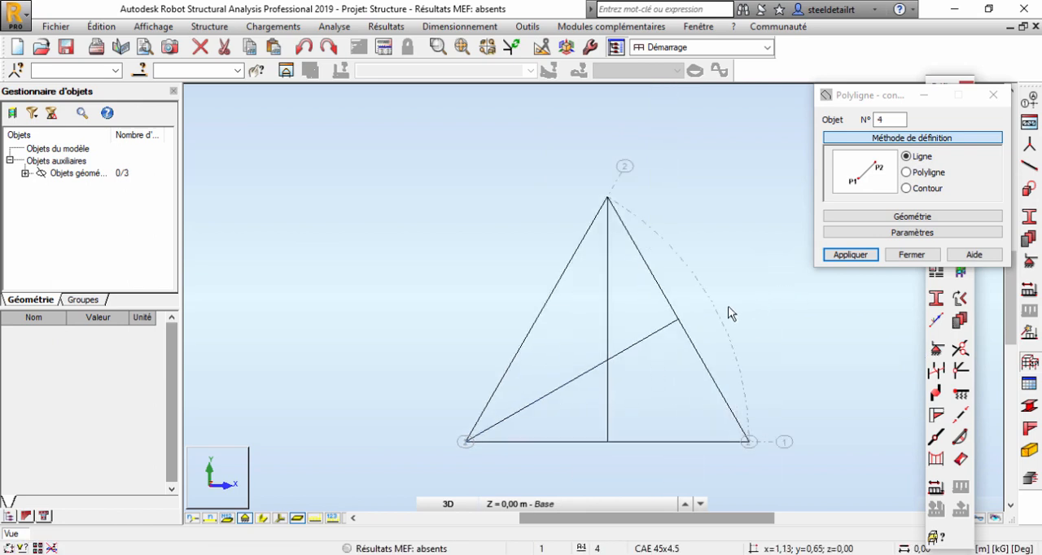
click(995, 95)
scroll(562, 217, down, 2)
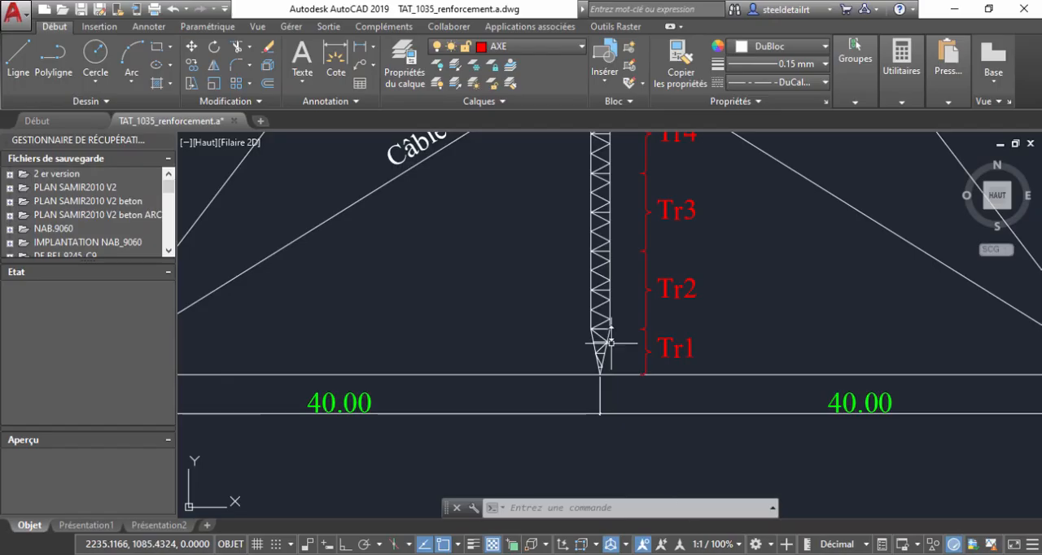
In the AutoCAD elevation, dimension the vertical height of tapered segment Tr1 from the mast's bottom tip to the segment's top.
scroll(603, 346, up, 4)
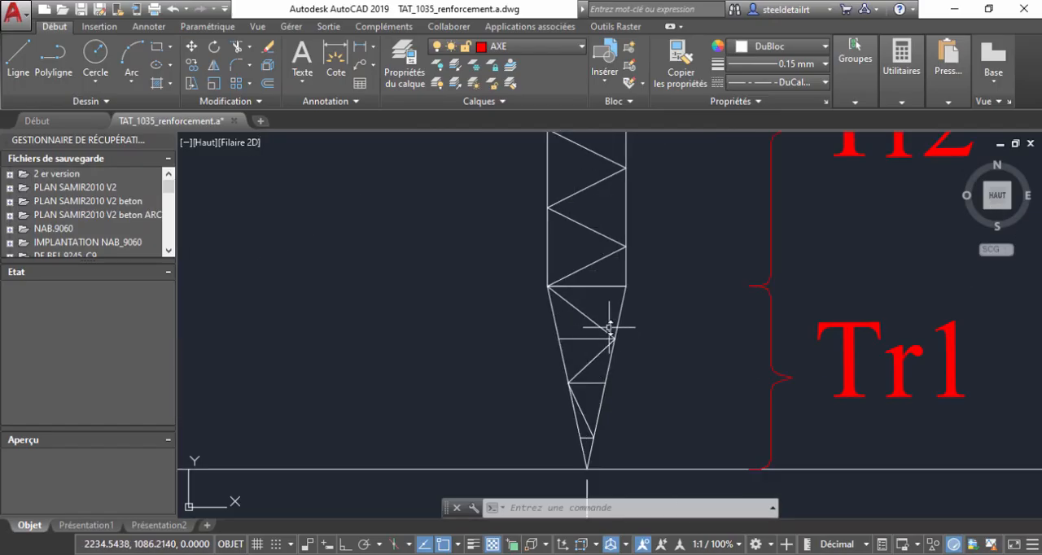
scroll(823, 371, down, 4)
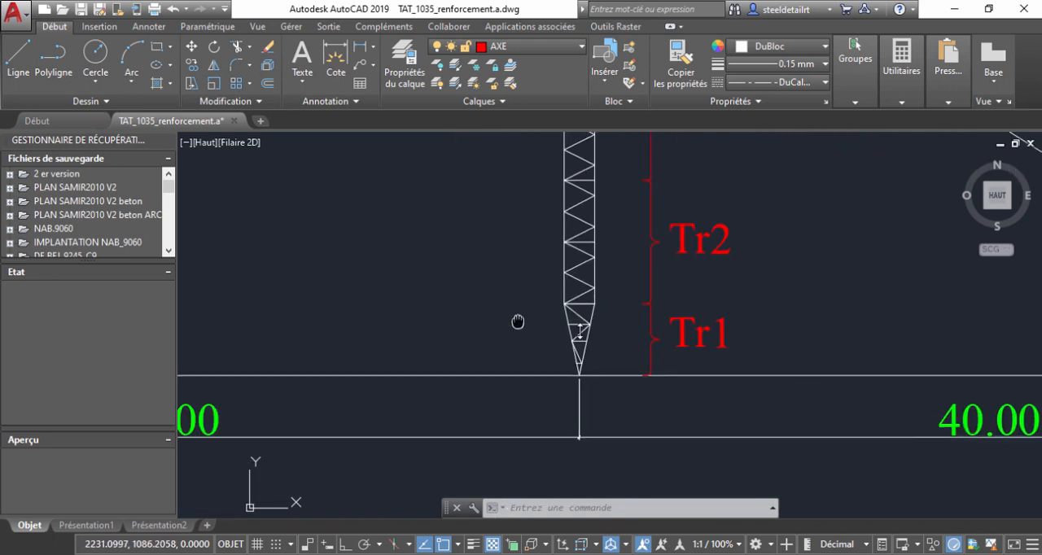
click(359, 46)
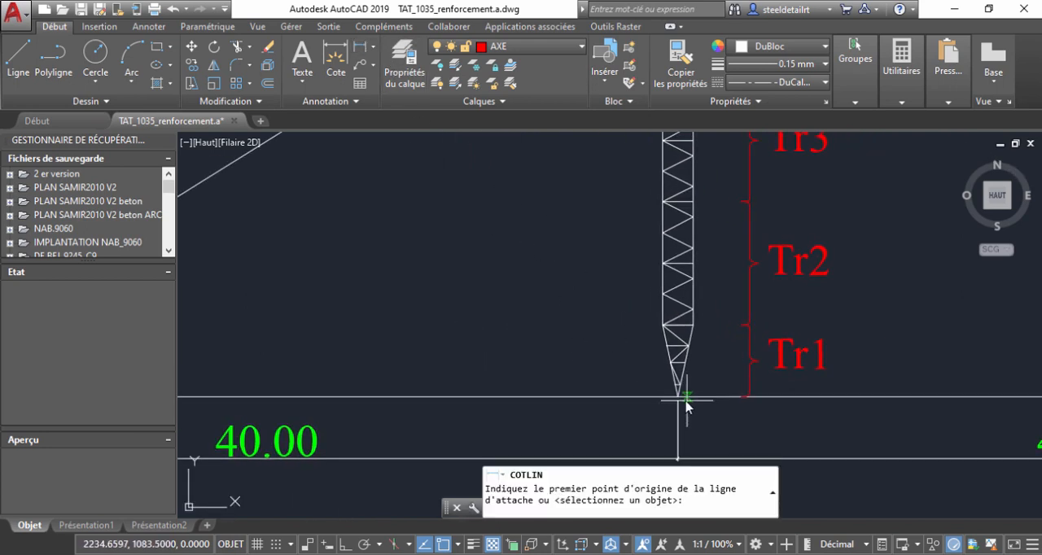
click(677, 396)
click(665, 326)
click(613, 358)
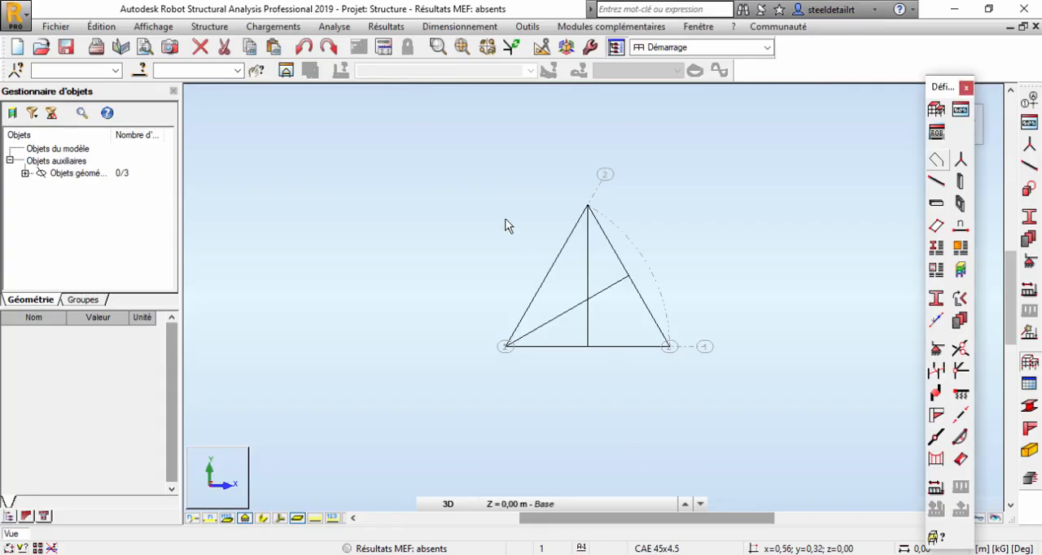
In Robot, copy the base triangle and its two medians once by the translation vector 0;0;3,5 m.
drag(445, 174, 709, 379)
shift+middle_drag(631, 357, 651, 276)
click(101, 26)
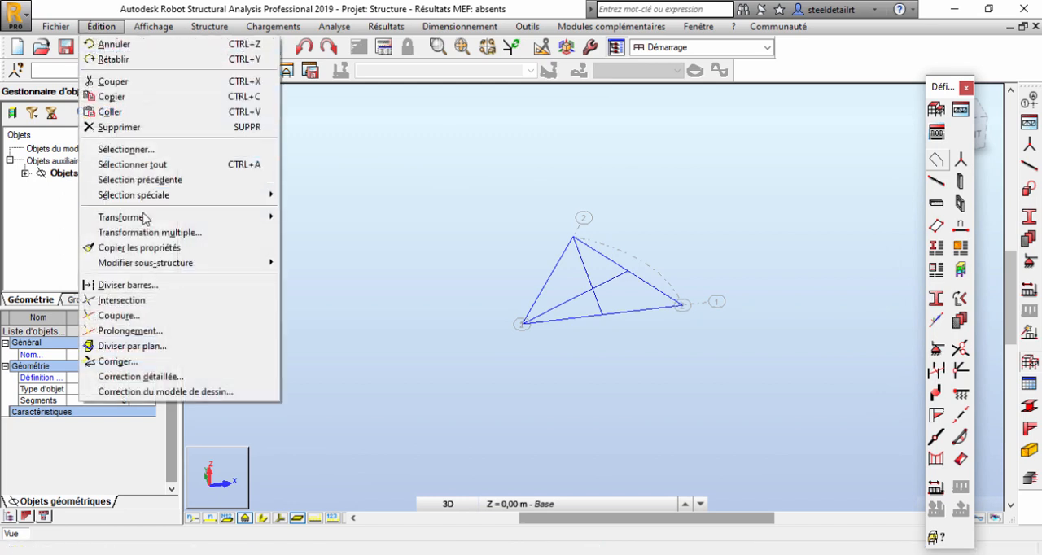
mouse_move(145, 218)
click(321, 216)
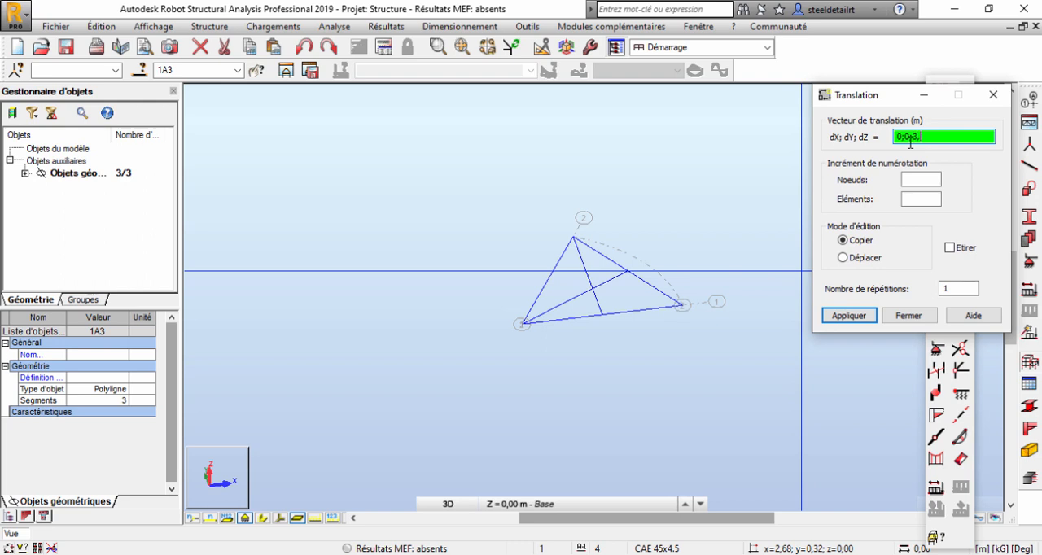
click(849, 315)
scroll(717, 244, down, 2)
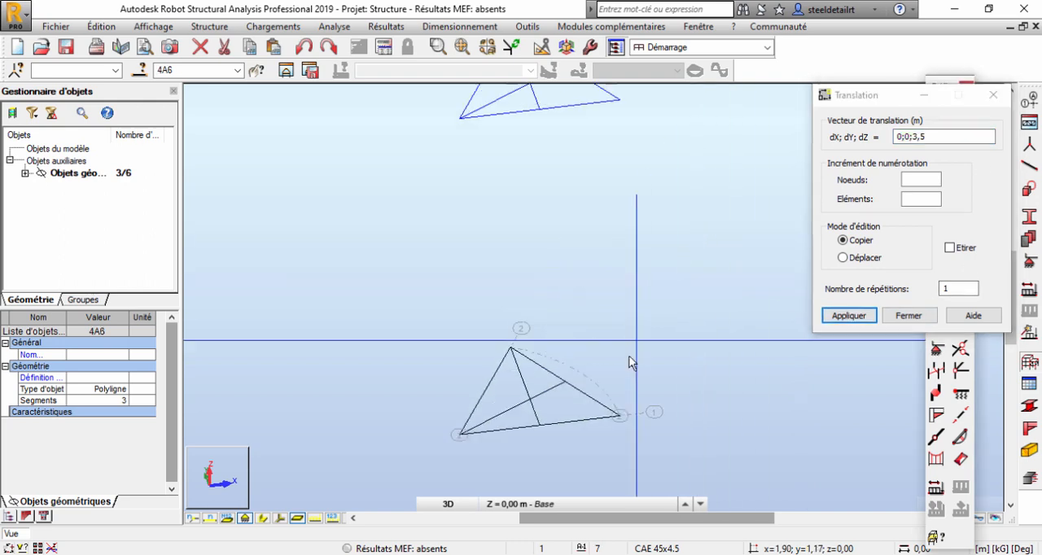
right_click(616, 228)
click(612, 247)
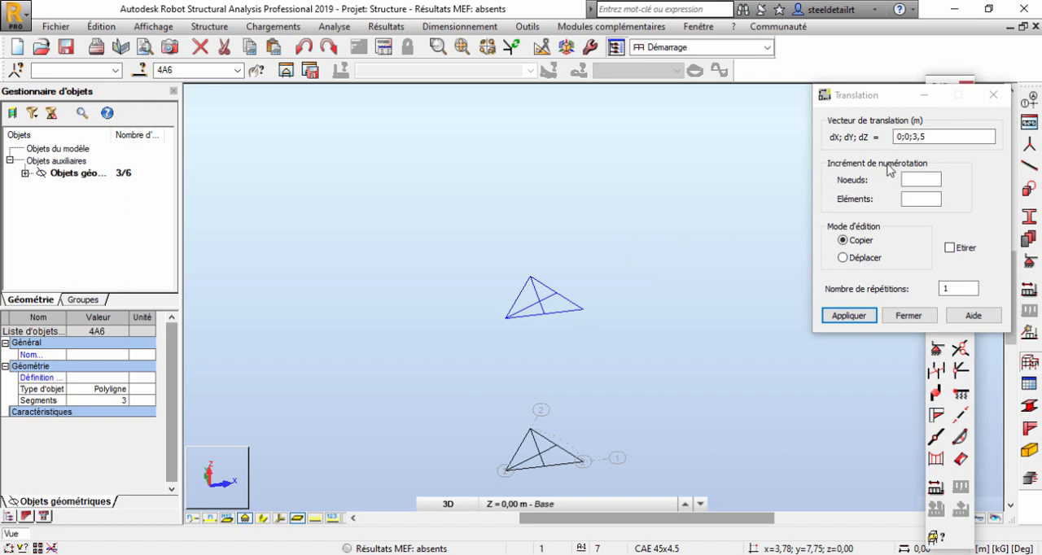
Copy the upper triangle with its medians once more by the translation vector 0;0;120 m and finish the translation.
drag(929, 137, 912, 138)
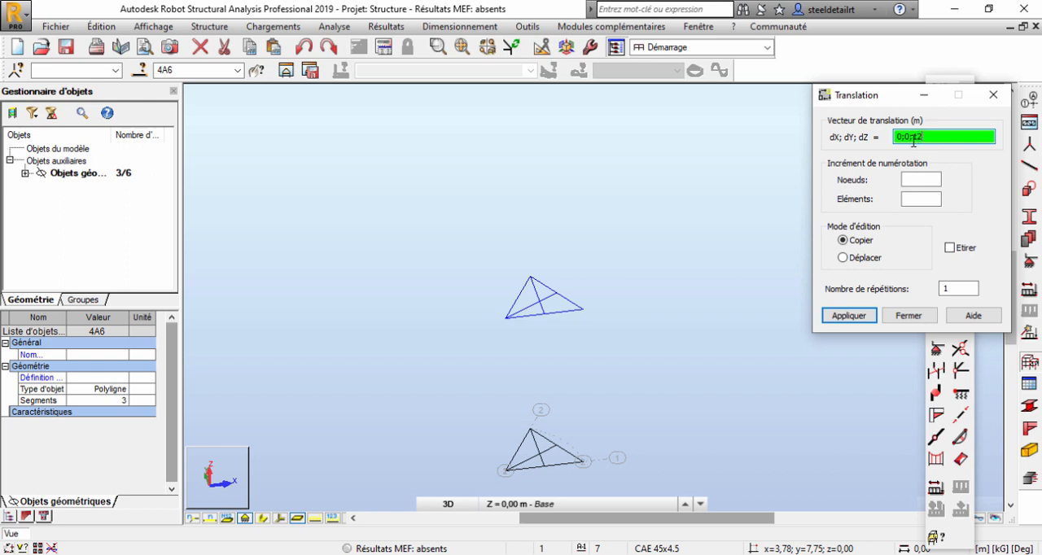
click(859, 316)
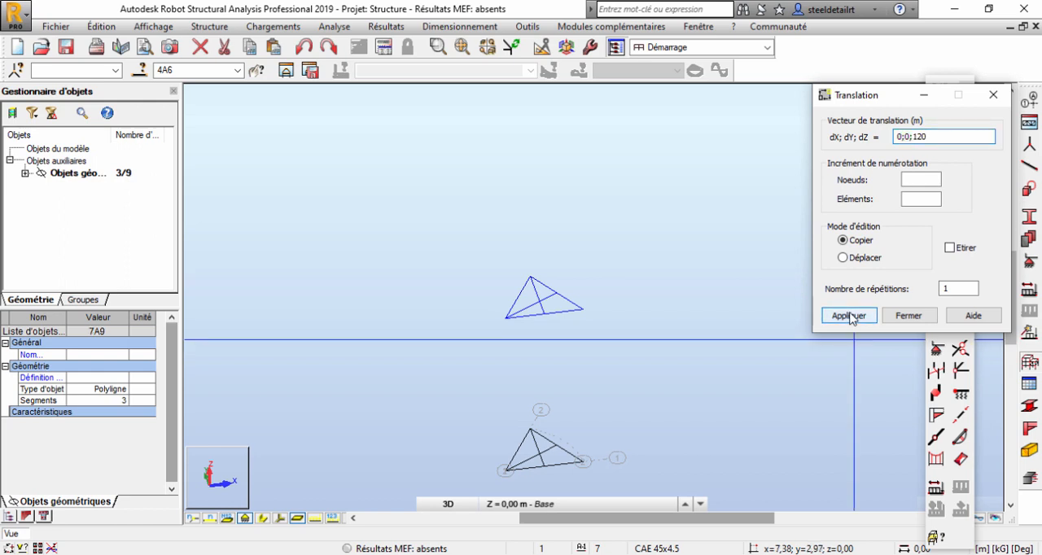
scroll(633, 282, down, 5)
middle_drag(681, 157, 634, 277)
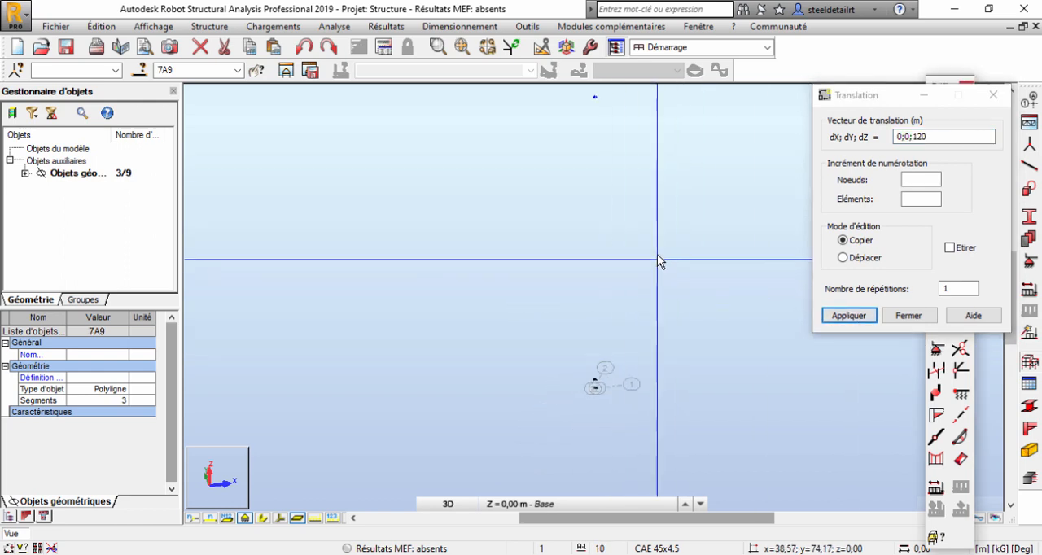
right_click(557, 235)
click(600, 257)
click(993, 94)
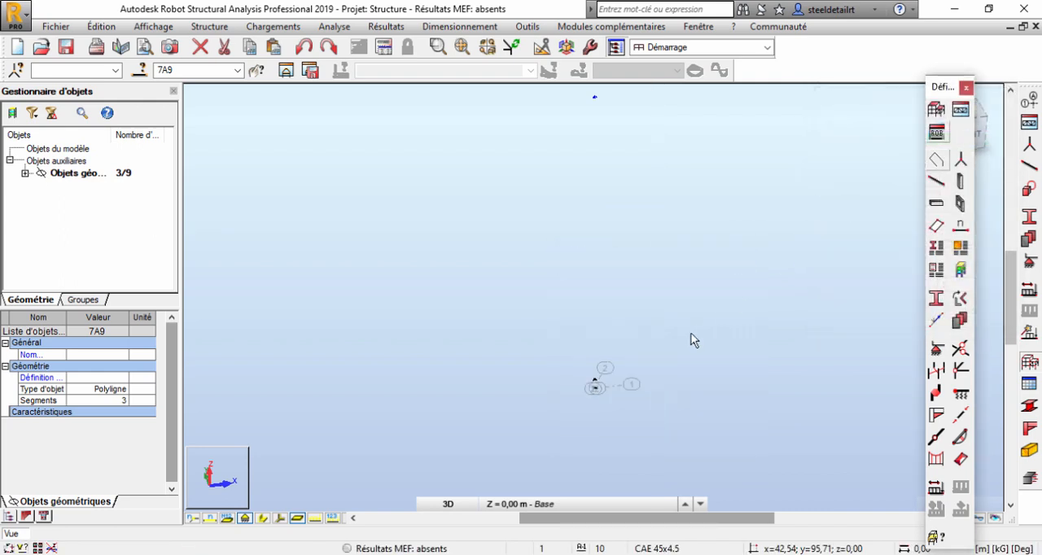
Start a new bar near the two lower triangles and set its type to MEMBRURES.
scroll(598, 381, up, 4)
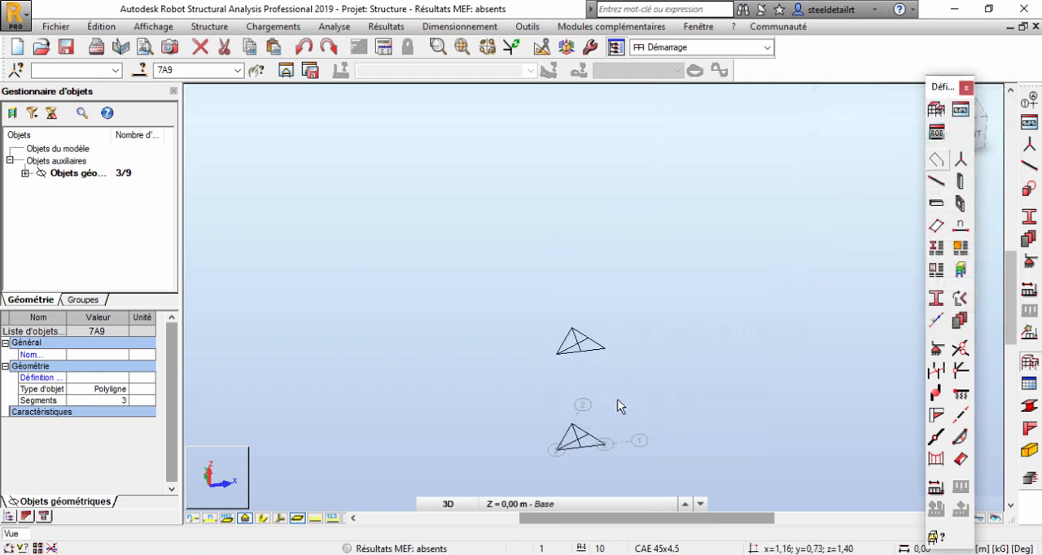
scroll(602, 406, up, 2)
click(1029, 166)
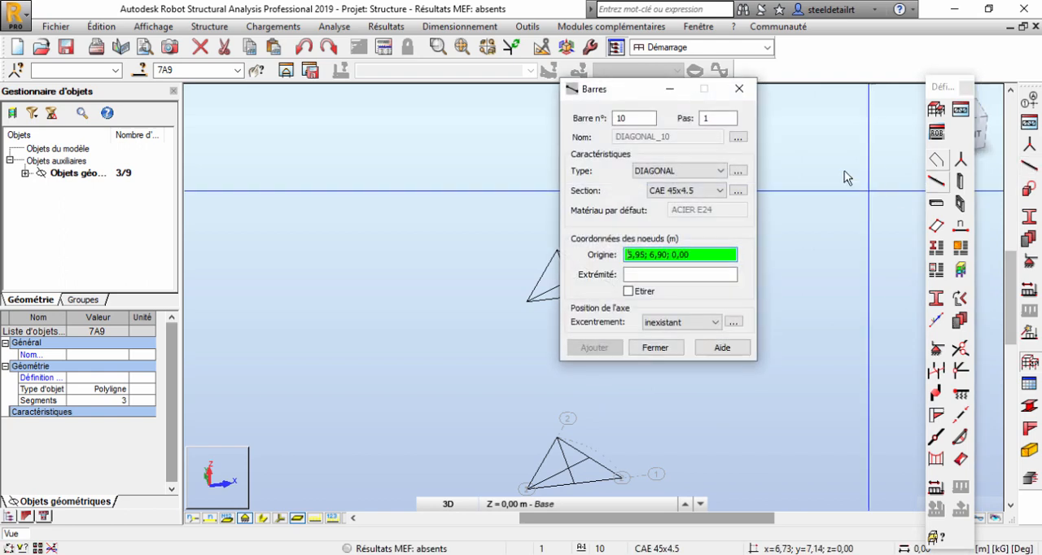
click(694, 172)
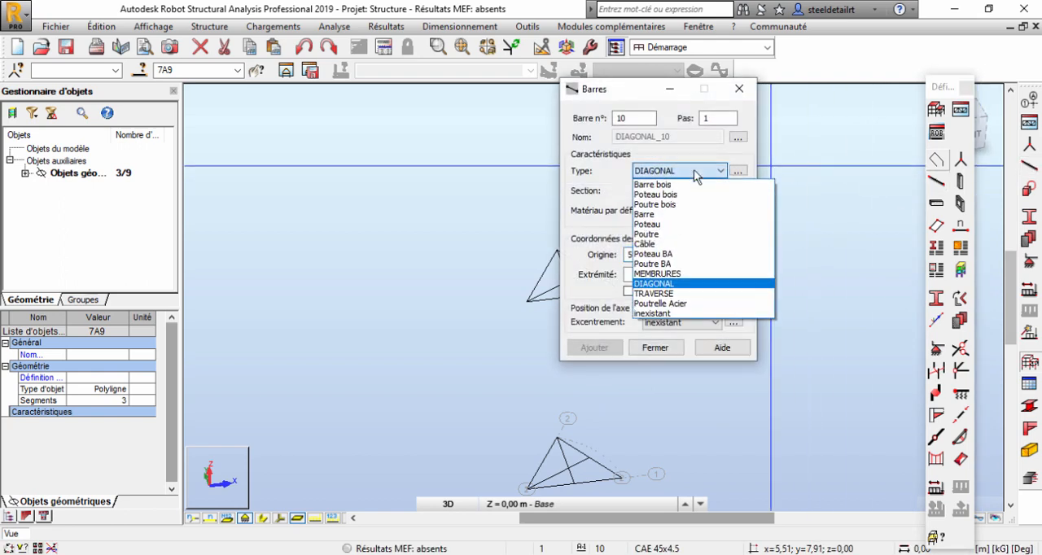
click(687, 274)
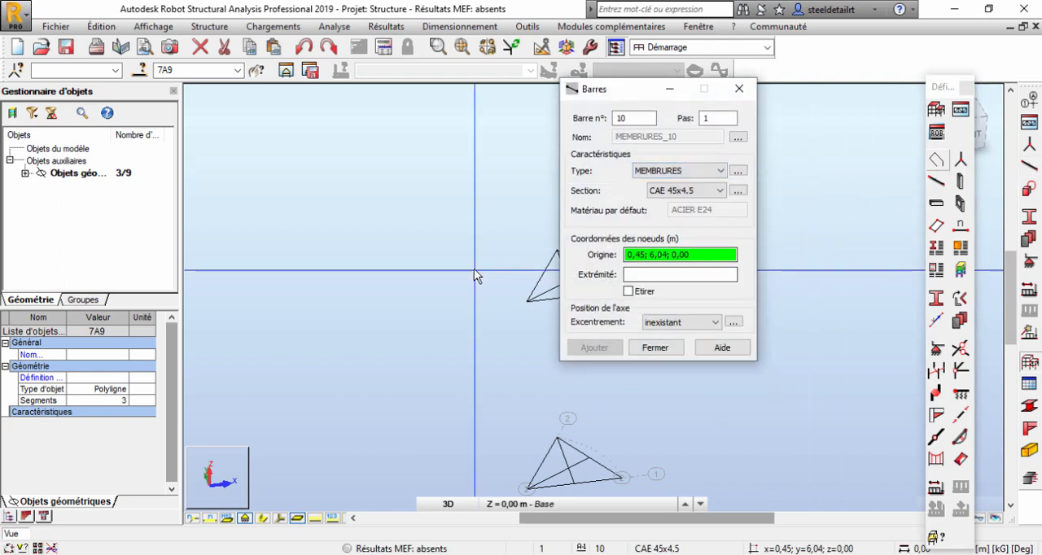
middle_drag(474, 269, 390, 197)
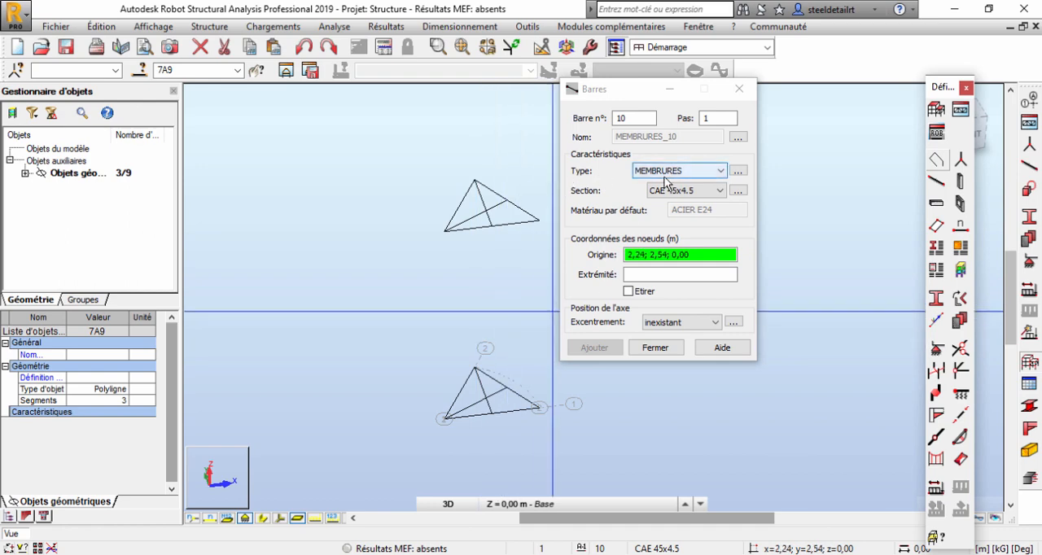
Examine the buckling and lateral buckling parameters of the MEMBRURES bar type.
click(737, 171)
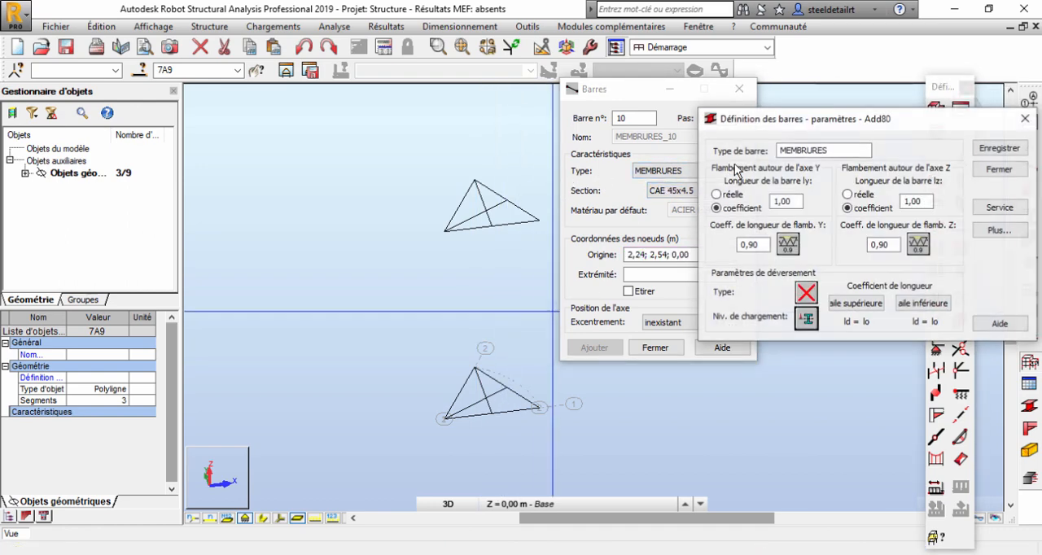
drag(809, 120, 809, 102)
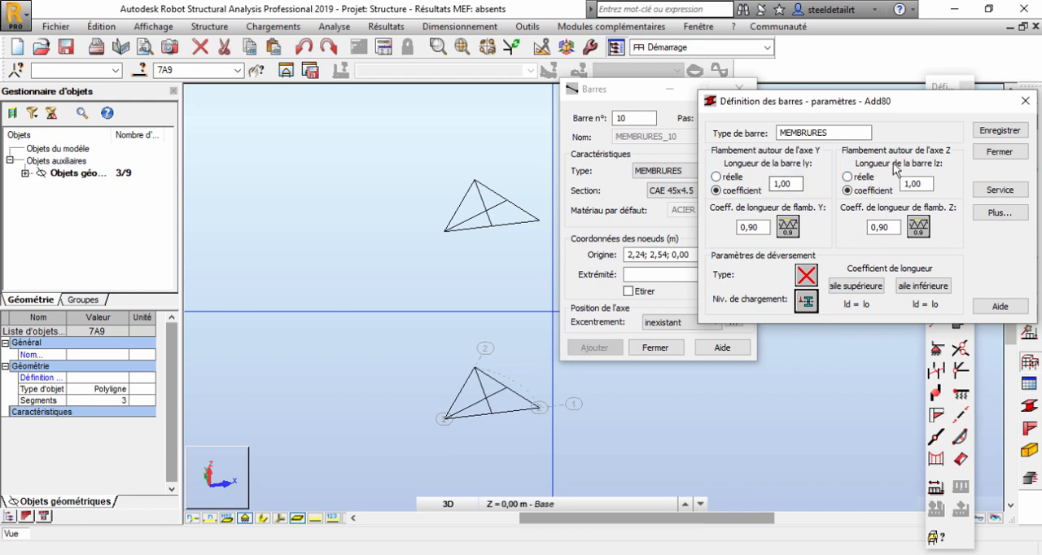
click(999, 151)
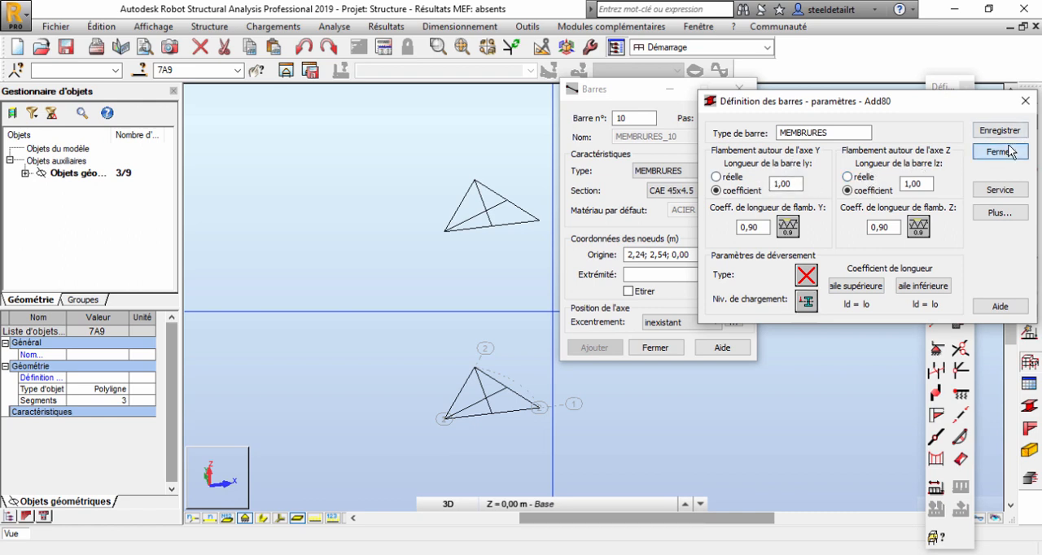
click(480, 389)
right_click(468, 288)
click(546, 314)
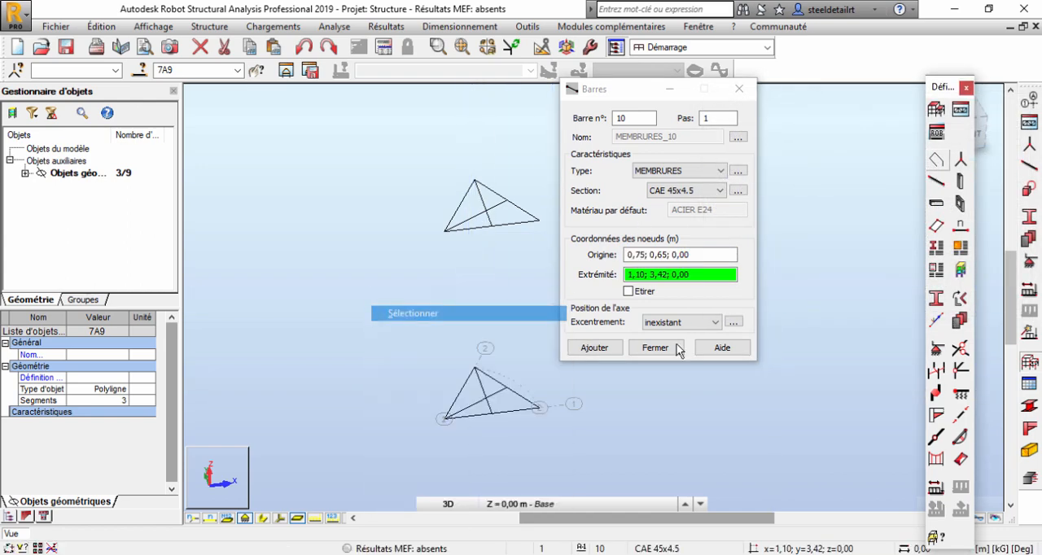
click(655, 347)
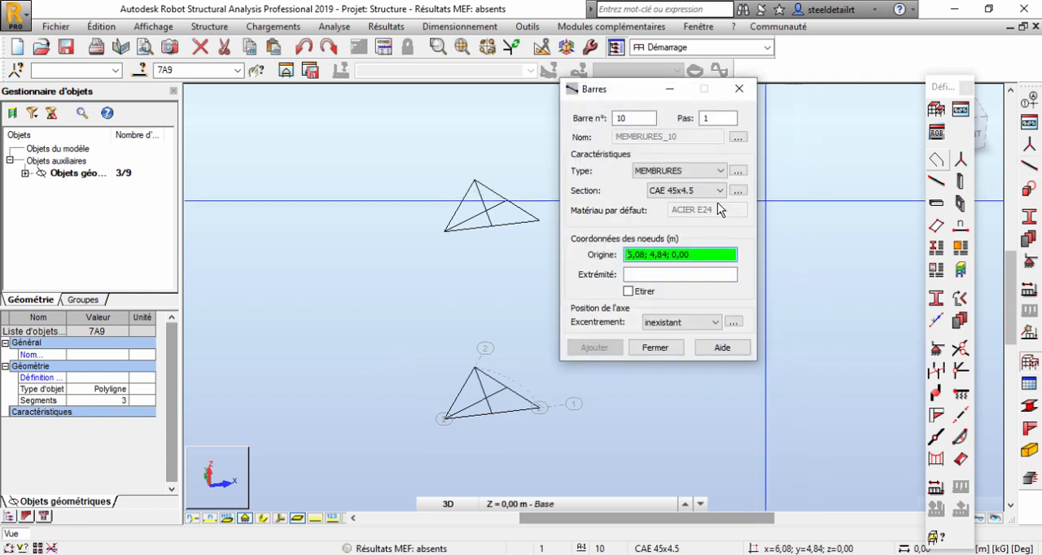
Define a new steel section as CAE 90x9 from the CAE family of the France profile database.
click(697, 191)
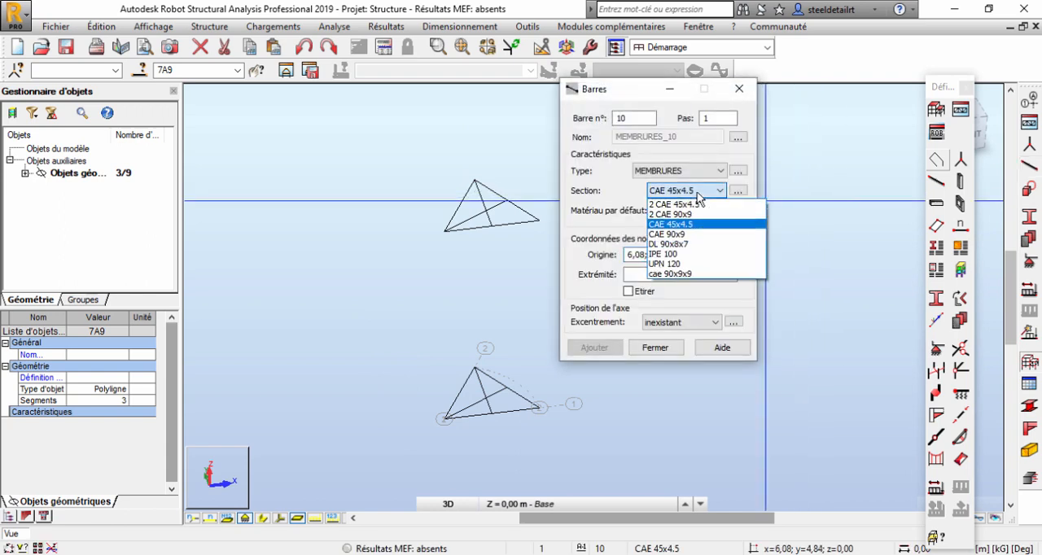
click(698, 194)
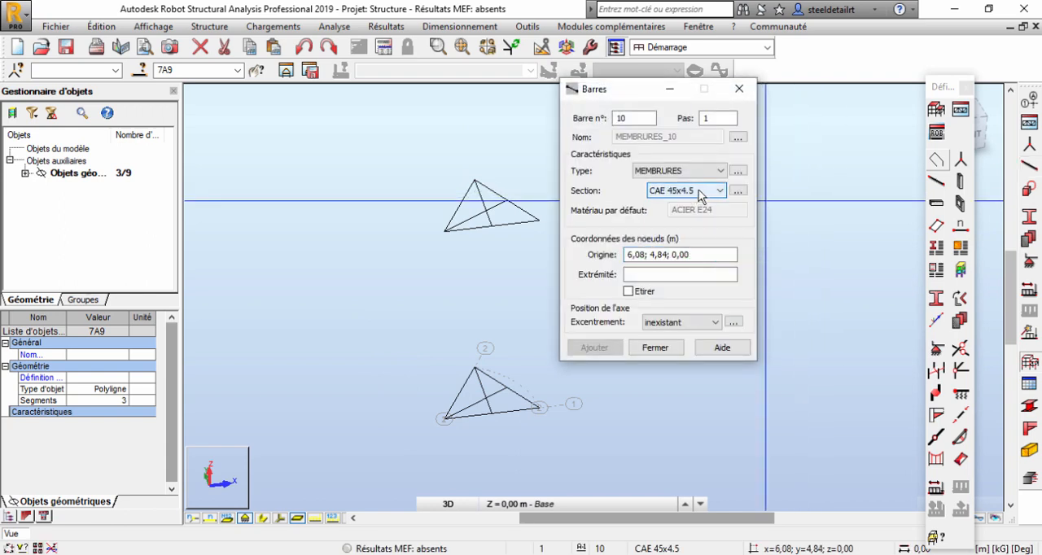
click(744, 192)
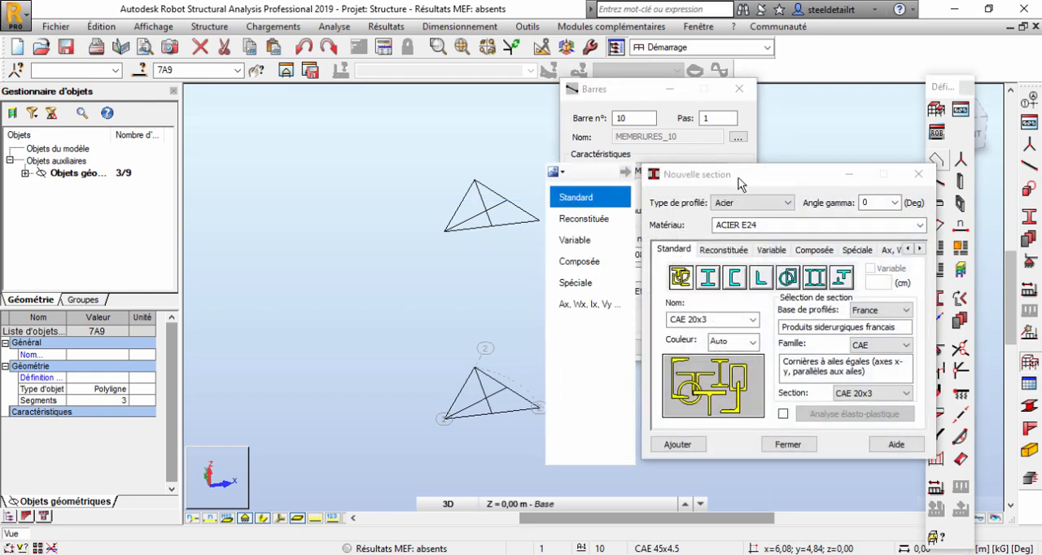
drag(740, 179, 348, 77)
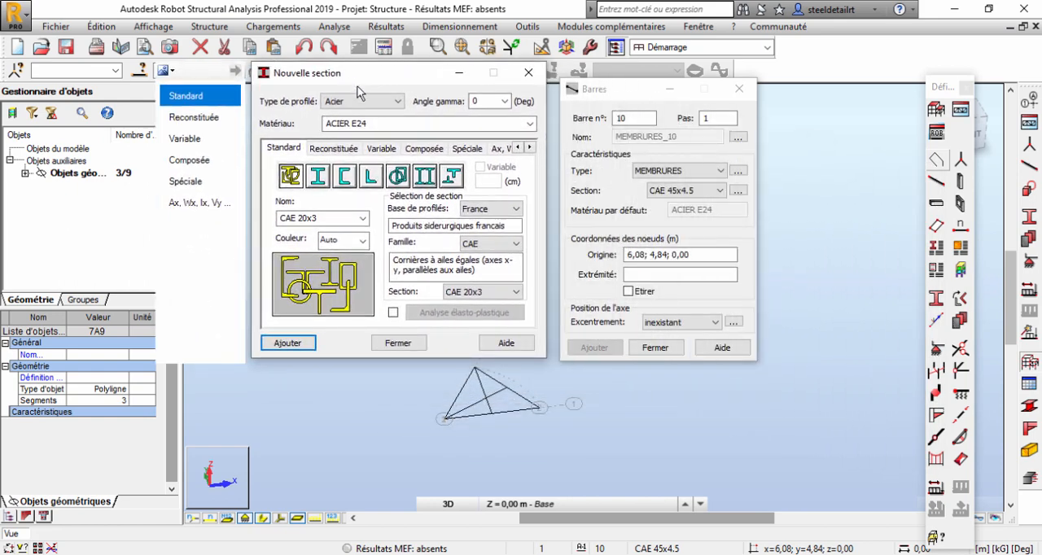
click(503, 214)
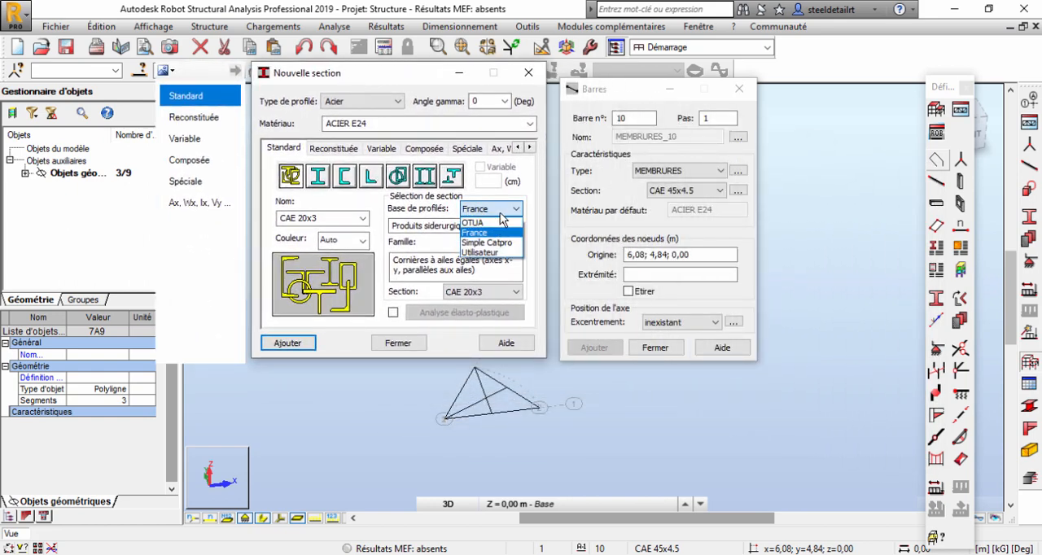
click(487, 236)
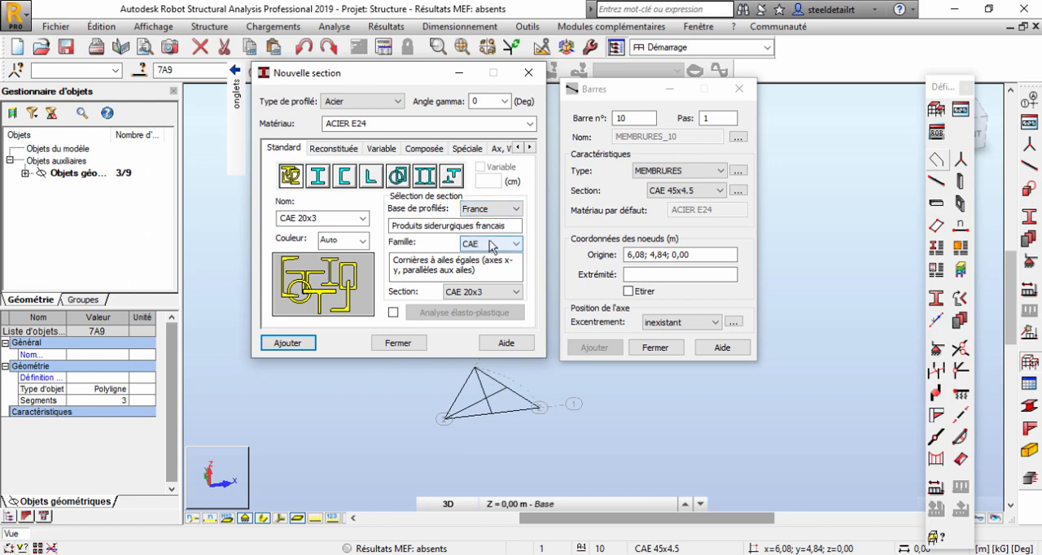
click(500, 248)
click(500, 248)
click(509, 291)
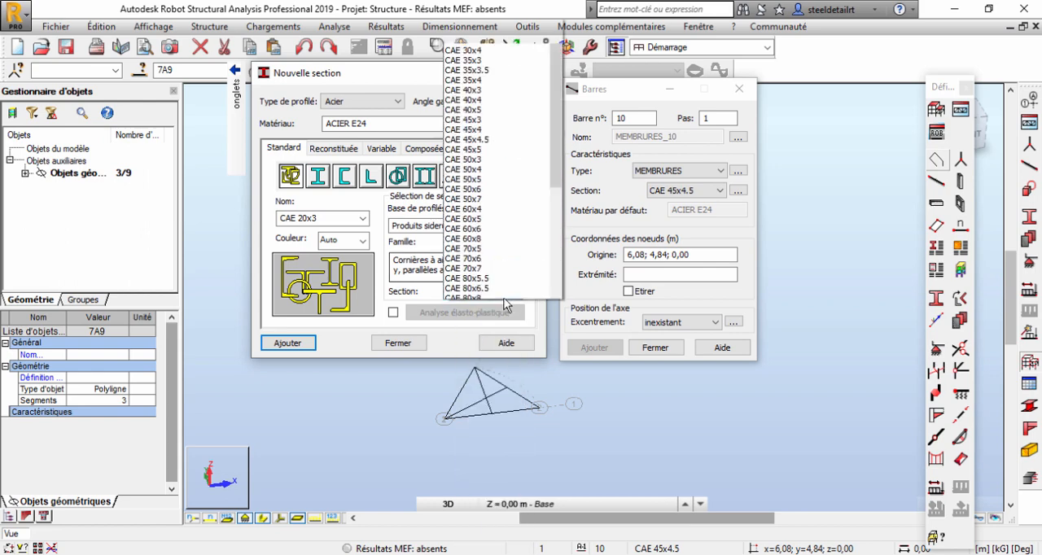
scroll(489, 191, down, 5)
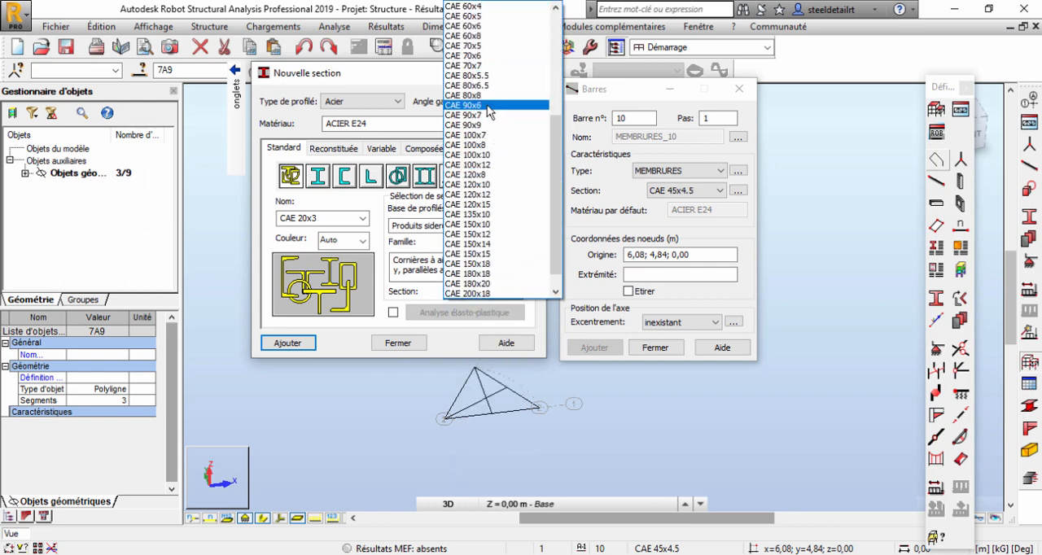
click(487, 125)
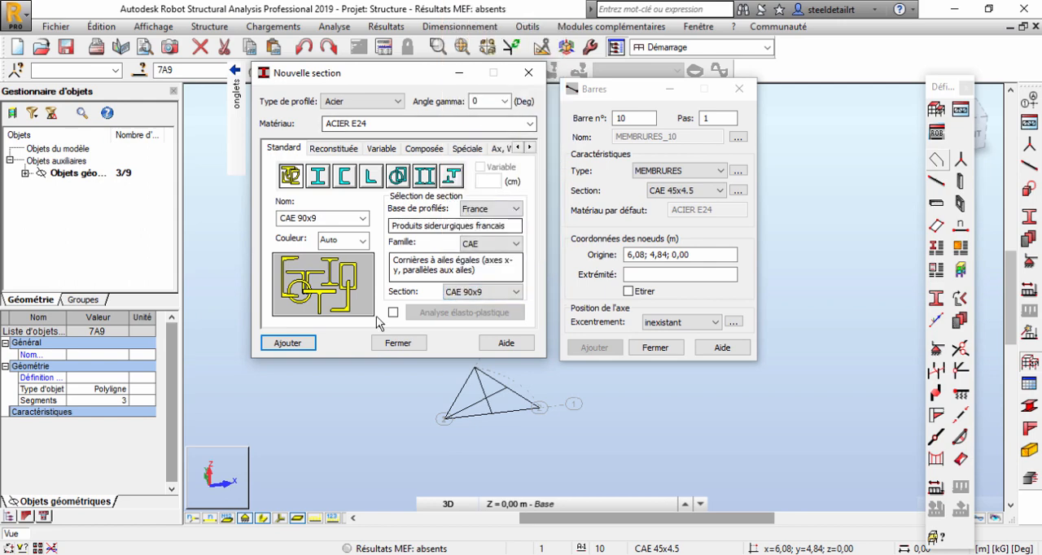
Add the CAE 90x9 section to the project, overwriting the profile of the same name, and assign it to the new bar.
click(281, 345)
click(410, 251)
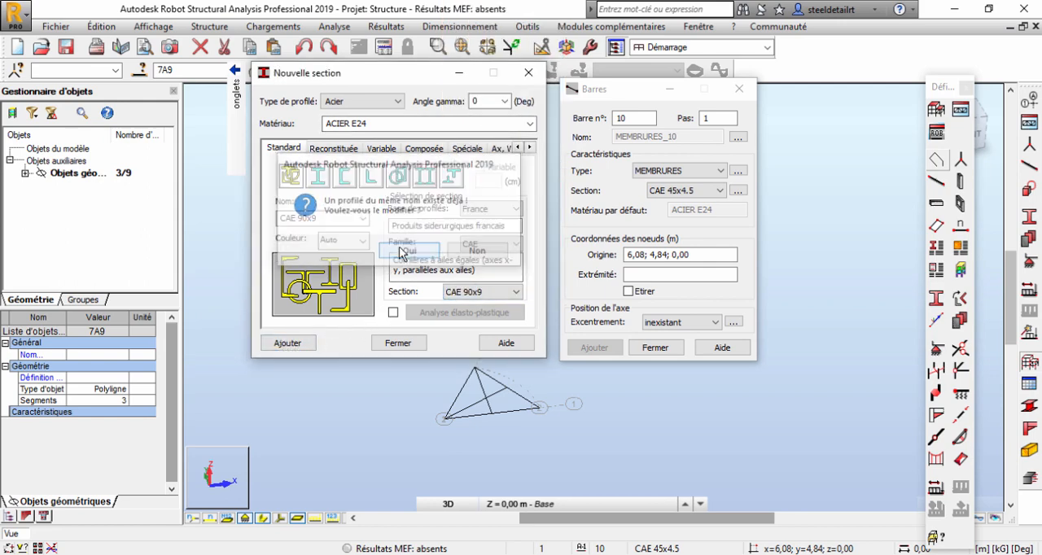
click(397, 341)
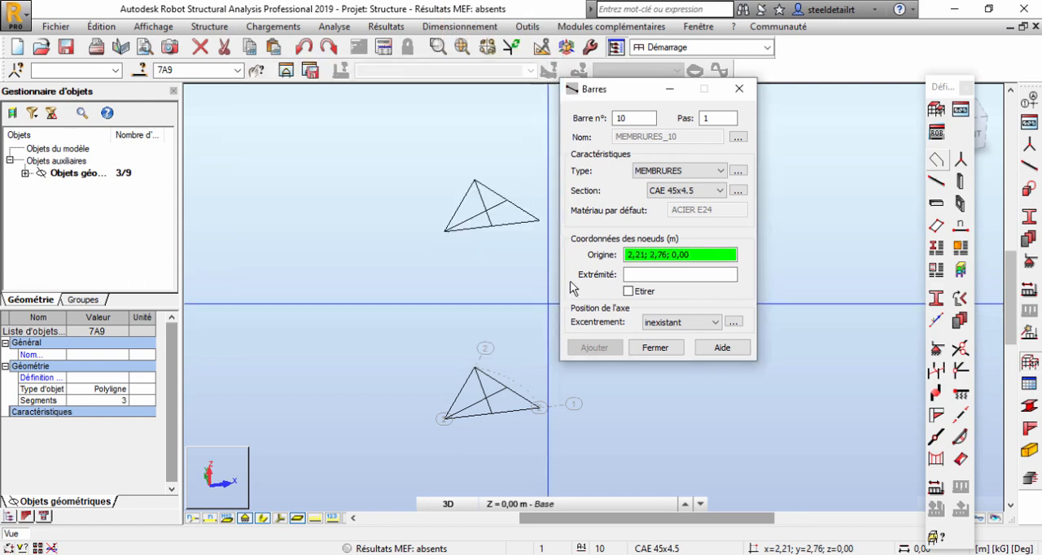
click(690, 196)
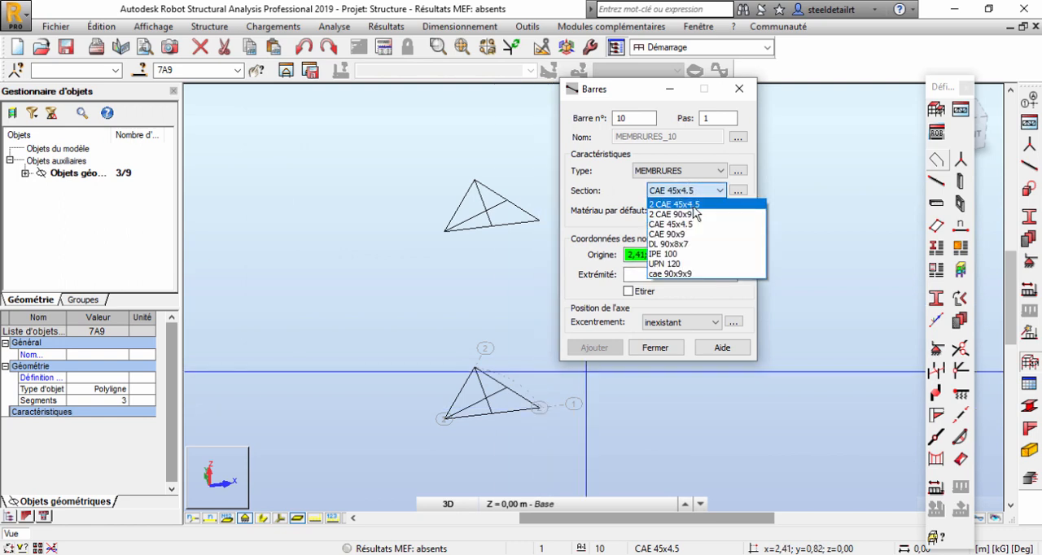
click(678, 234)
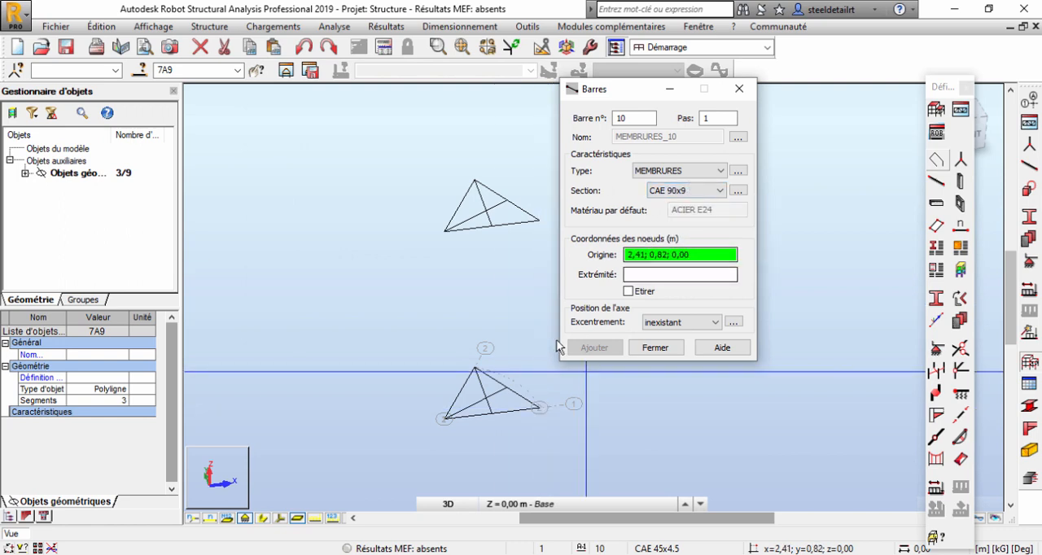
Draw two chord bars from the centroid of the base triangle at 0,75; 0,43; 0,00 to the two front corners of the 3,50 m triangle.
scroll(487, 399, up, 3)
click(479, 397)
scroll(478, 397, down, 3)
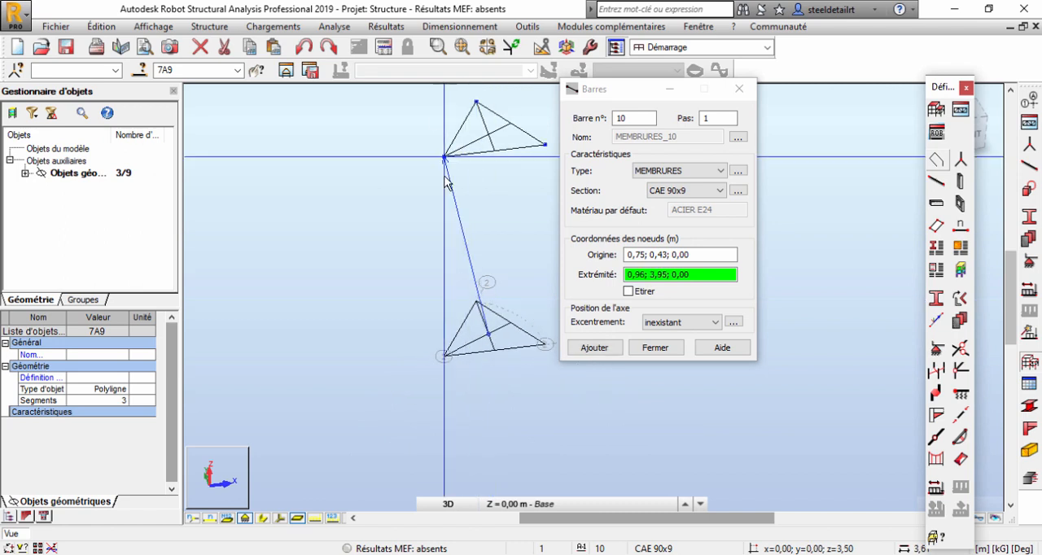
click(444, 156)
click(489, 333)
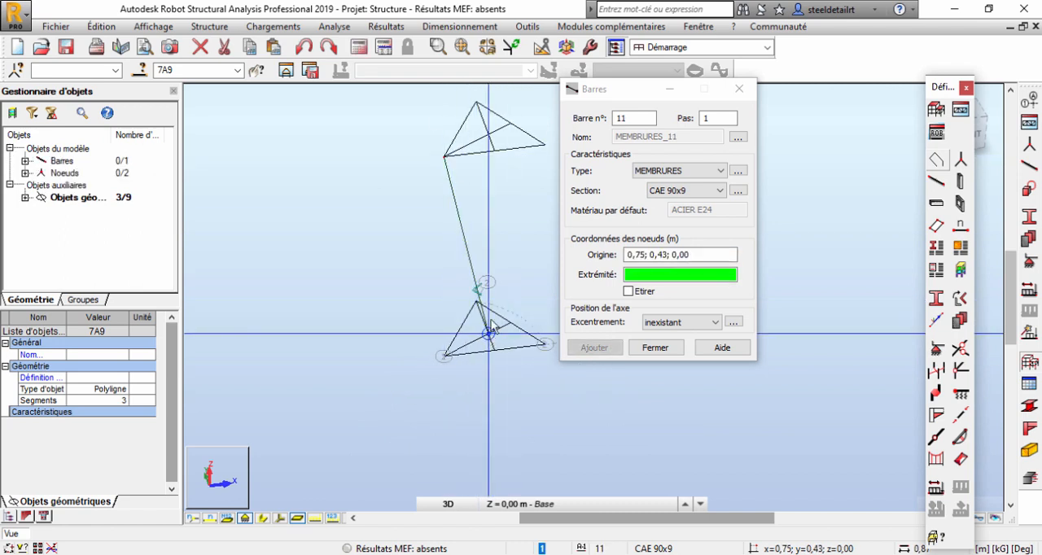
click(545, 151)
Draw the two 120 m vertical chord bars between the front corners of the triangles at z = 3,50 and z = 123,50.
middle_drag(461, 161, 431, 334)
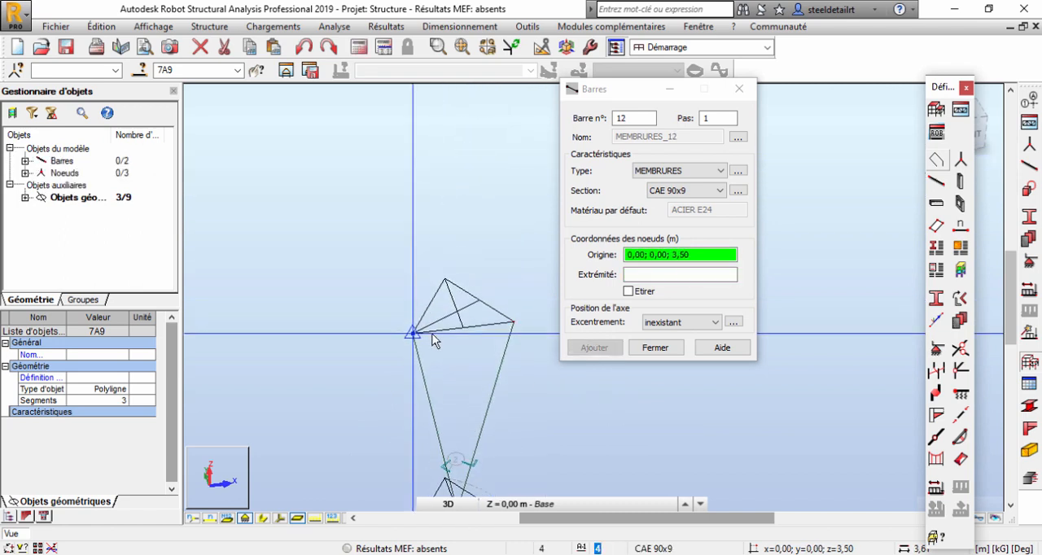
click(431, 333)
scroll(440, 350, down, 6)
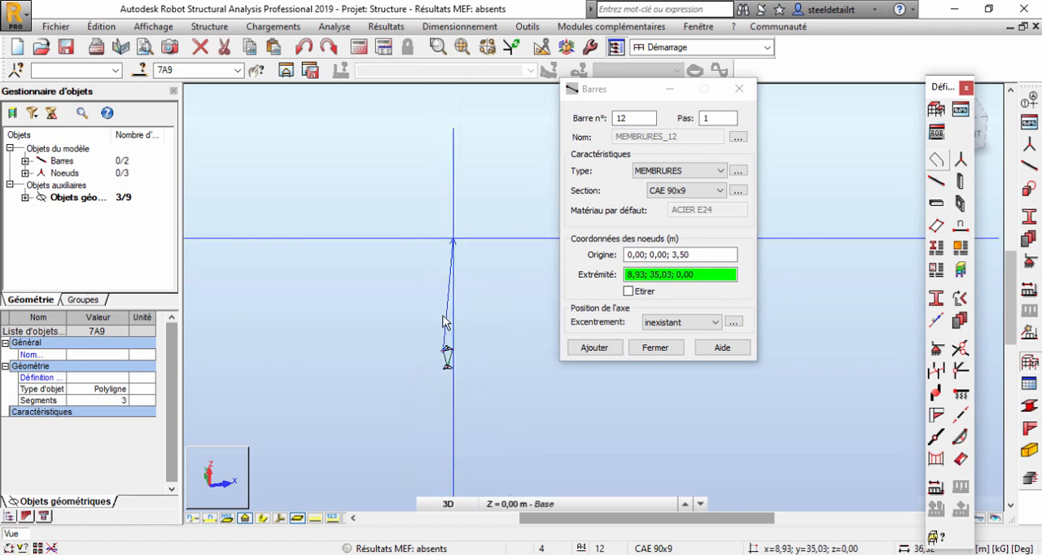
scroll(423, 156, down, 5)
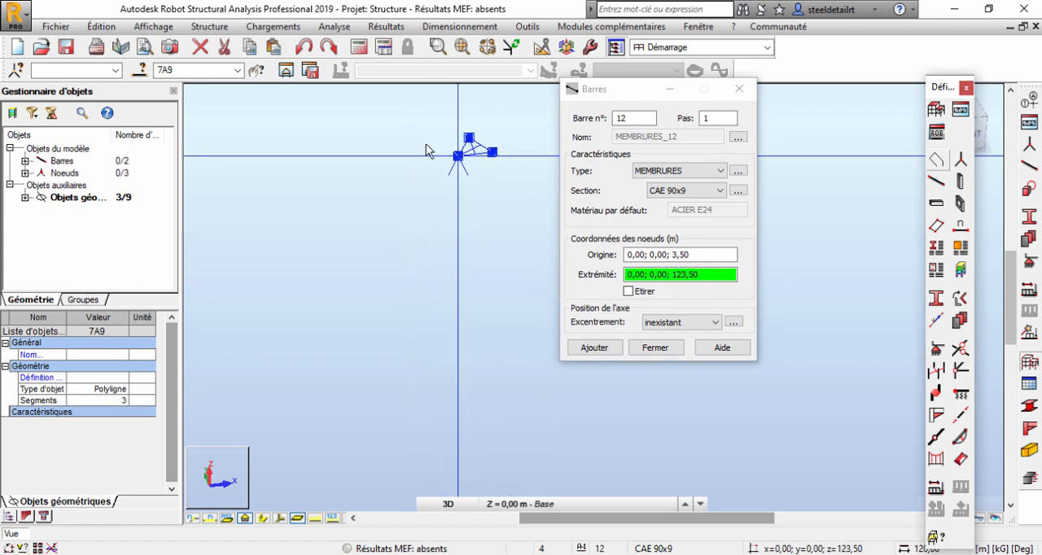
click(471, 152)
click(475, 146)
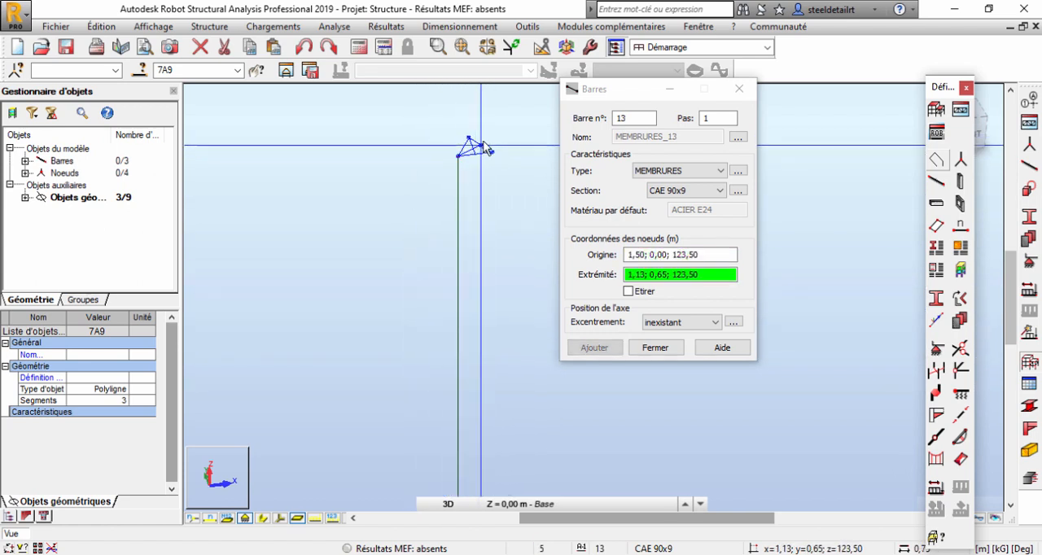
scroll(480, 334, up, 5)
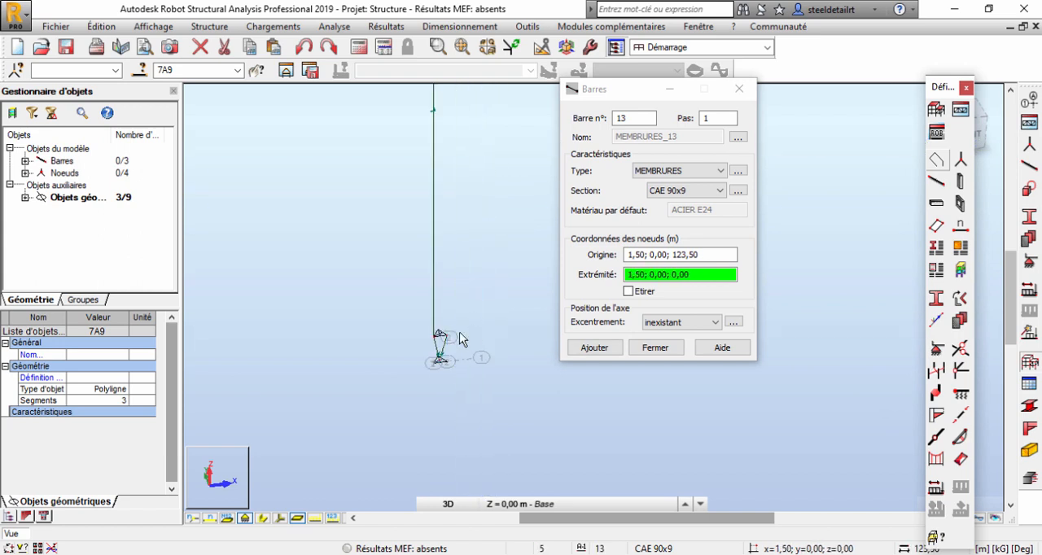
scroll(431, 339, up, 2)
click(441, 335)
right_click(483, 251)
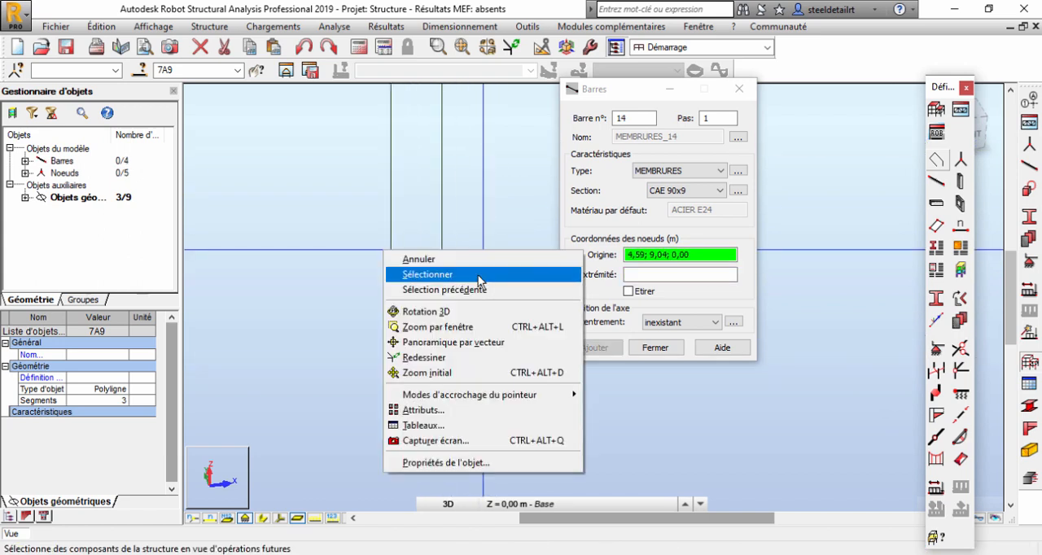
click(479, 277)
Select the vertical chord bar at x = 0,00 and open the bar division tool.
drag(323, 237, 323, 205)
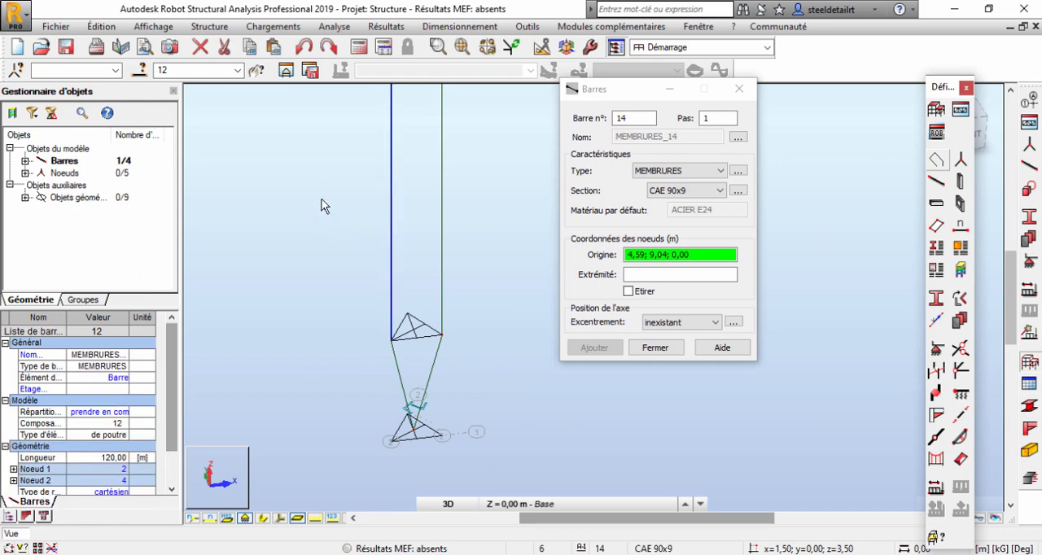
click(101, 26)
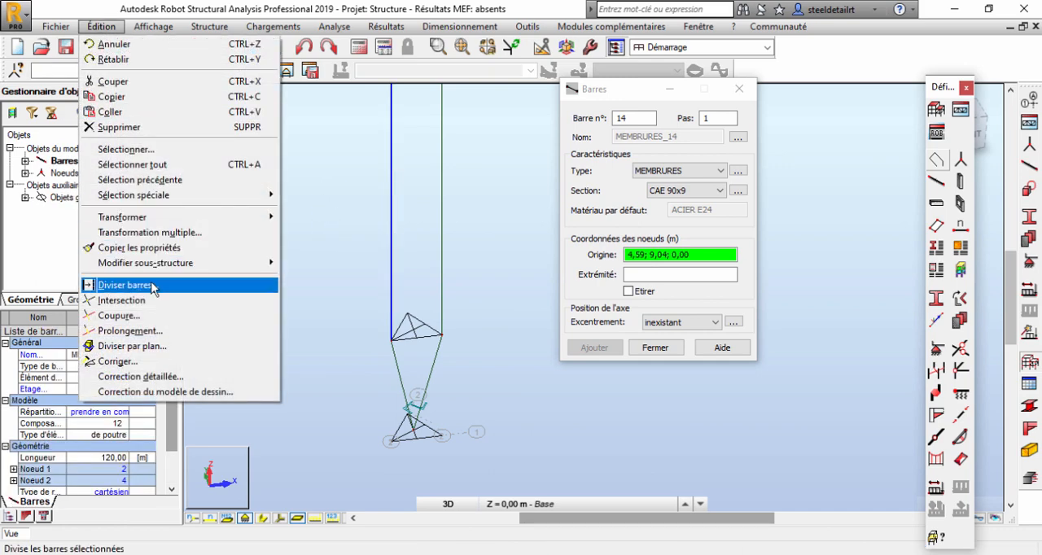
click(122, 285)
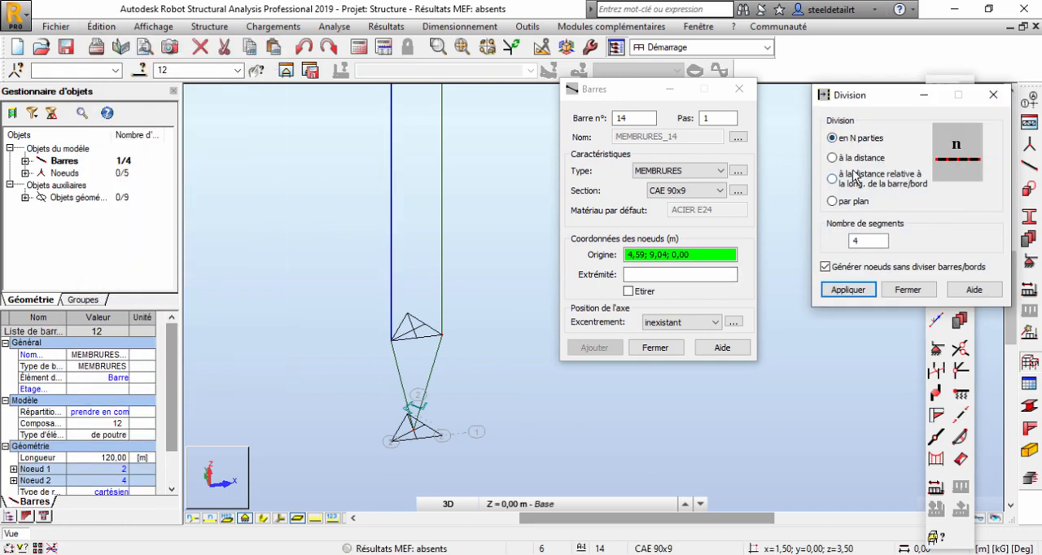
middle_drag(402, 237, 385, 385)
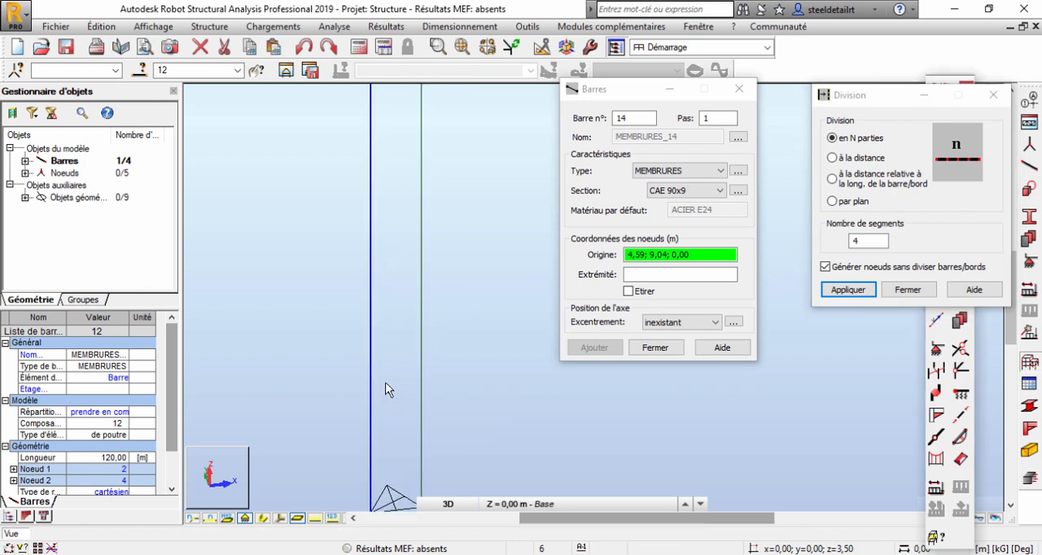
scroll(385, 386, down, 3)
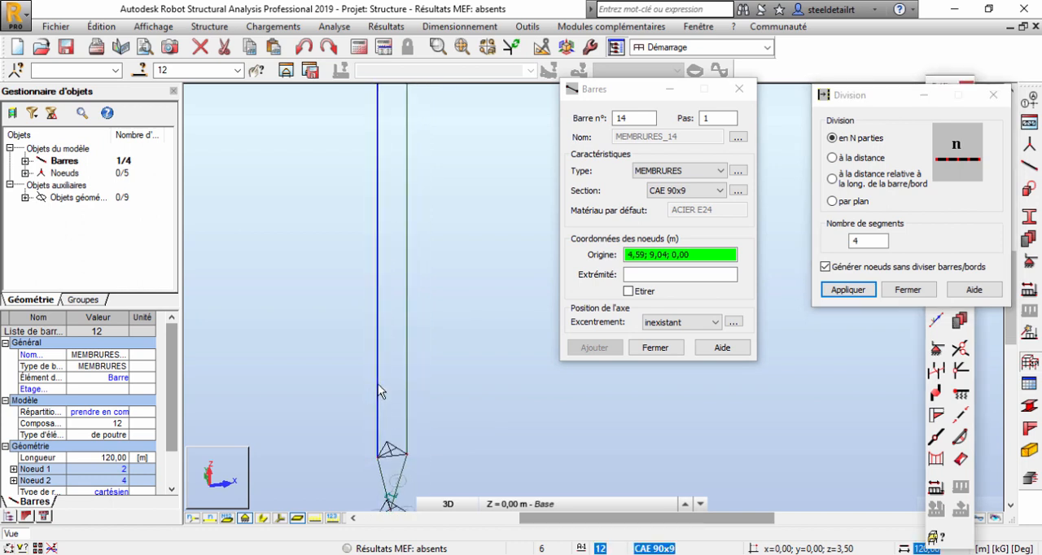
Switch to the Windows Calculator and divide 120 by 6 to get the number of mast segments.
click(669, 554)
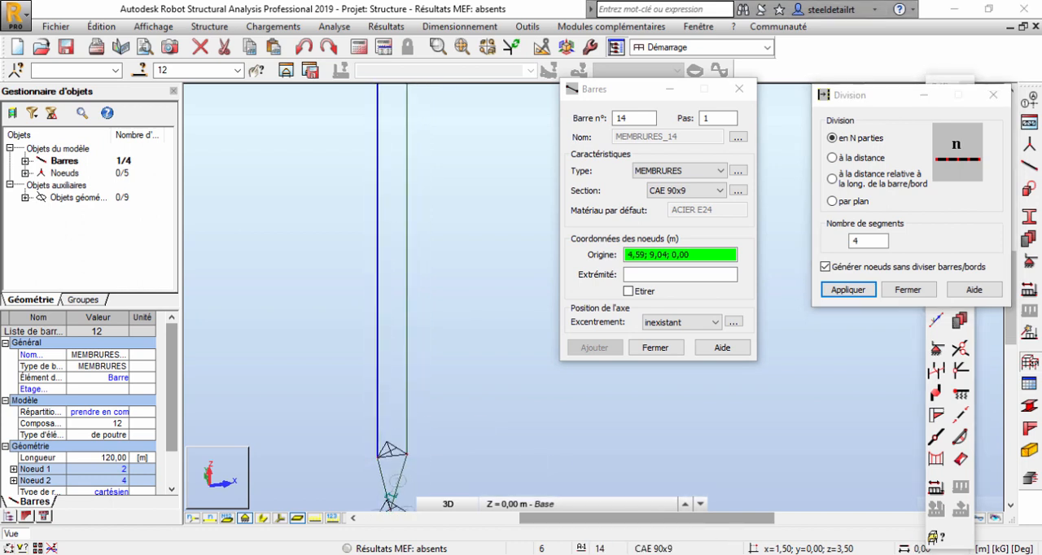
click(342, 463)
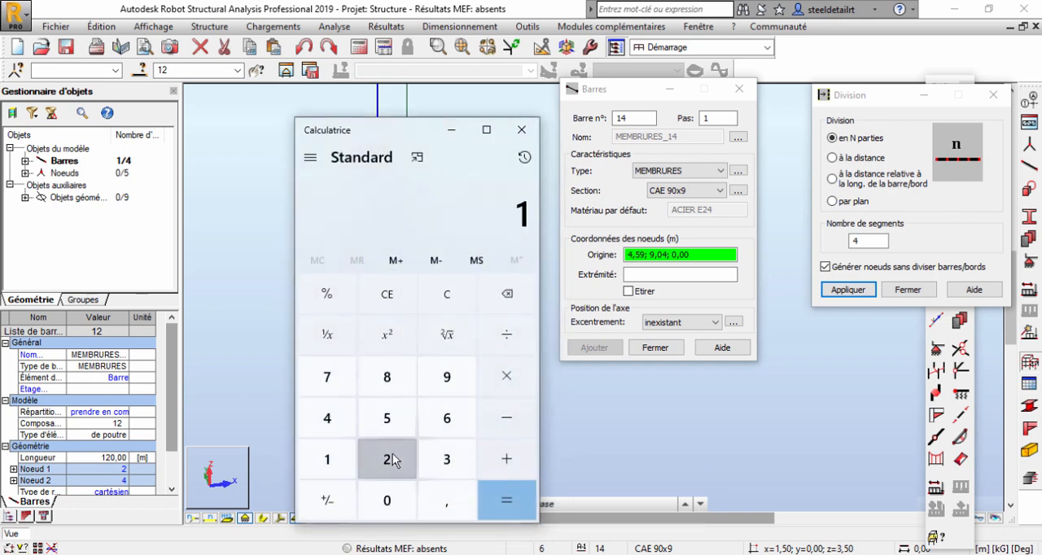
click(390, 460)
click(387, 500)
click(508, 335)
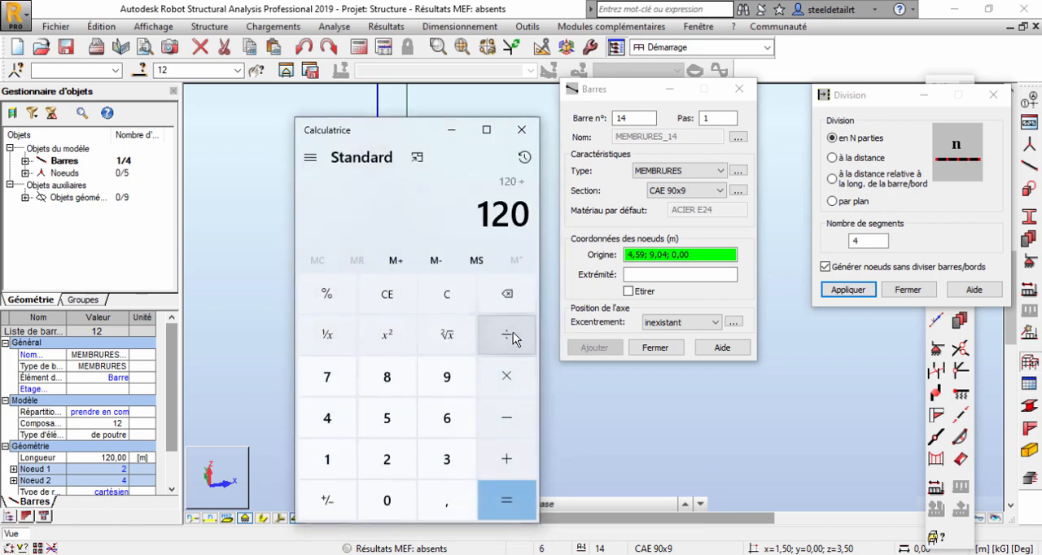
click(446, 419)
click(507, 500)
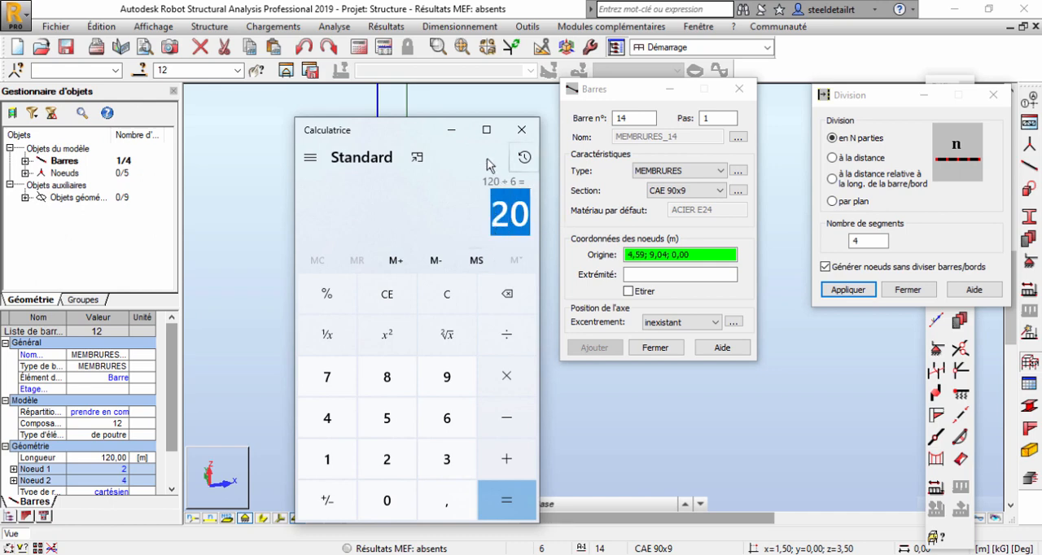
Divide both vertical chord bars into 20 segments, with node-only generation turned off.
click(840, 103)
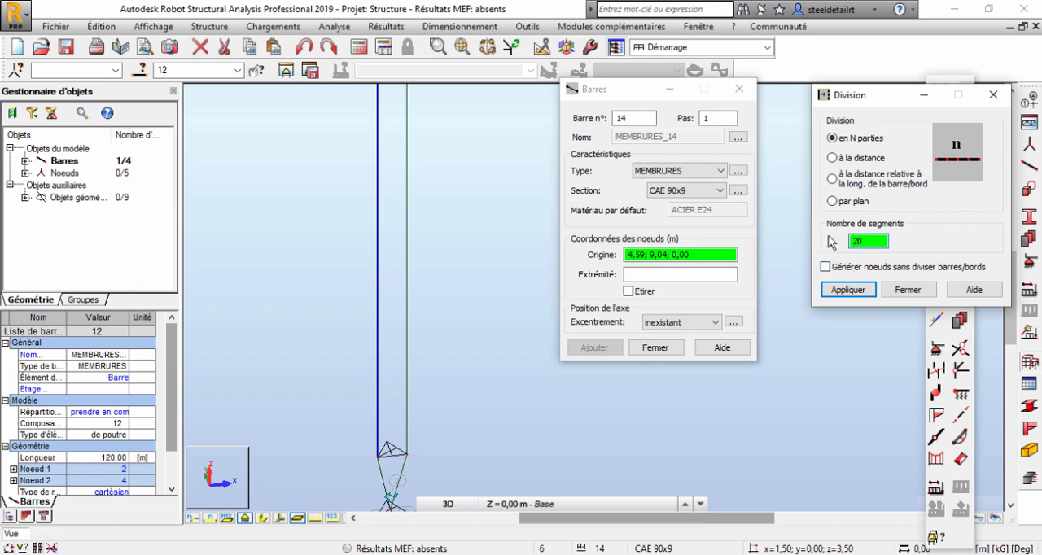
click(861, 295)
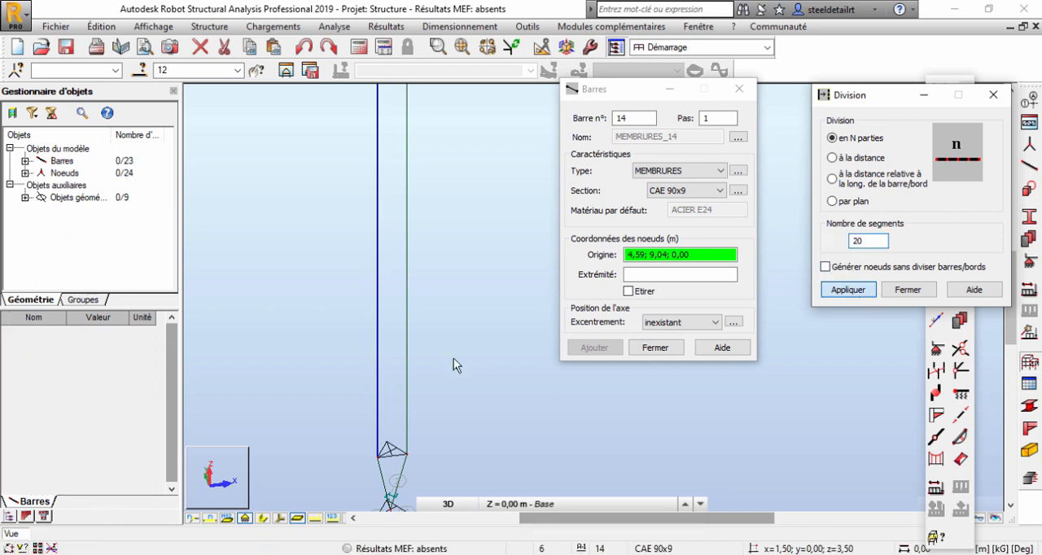
click(408, 363)
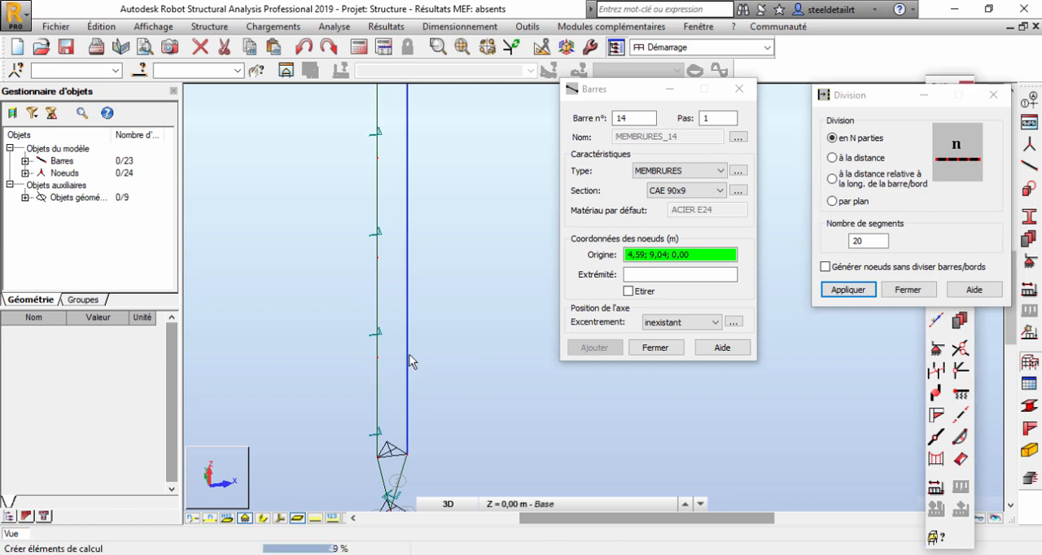
click(907, 290)
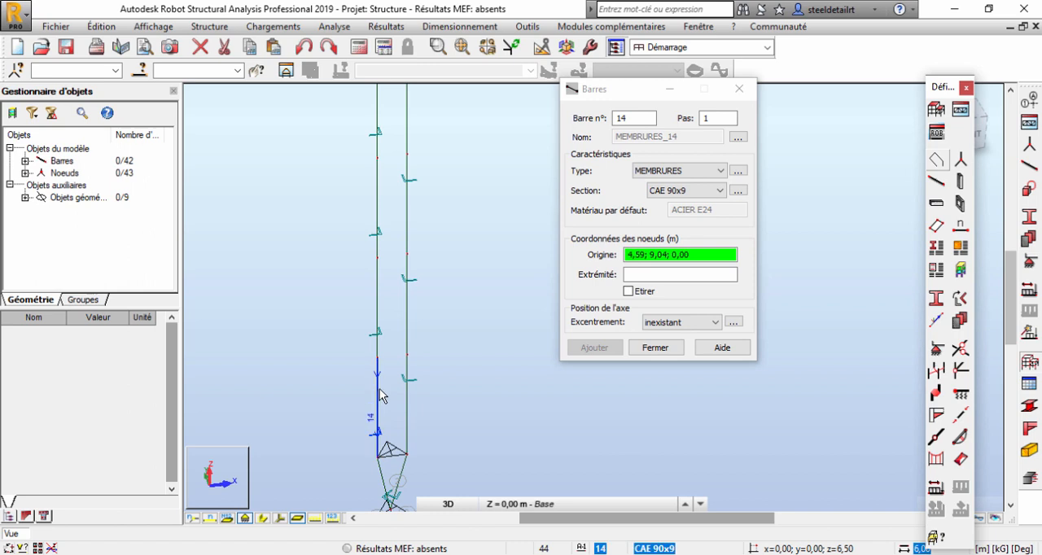
Divide the lowest 6 m segment of both vertical chords into 8 parts, generating nodes without splitting the bars.
shift+middle_drag(379, 391, 374, 365)
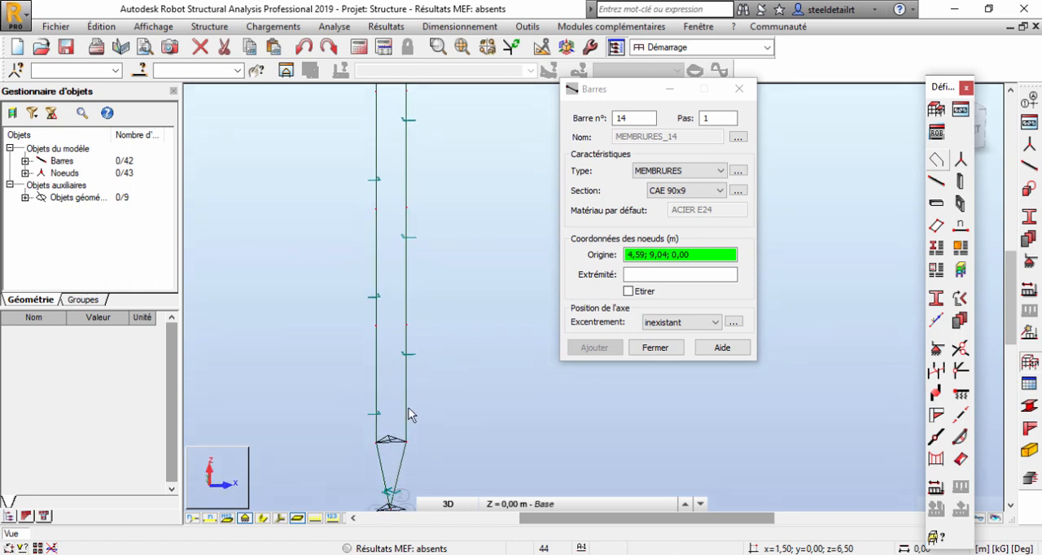
scroll(372, 410, up, 1)
scroll(371, 415, up, 2)
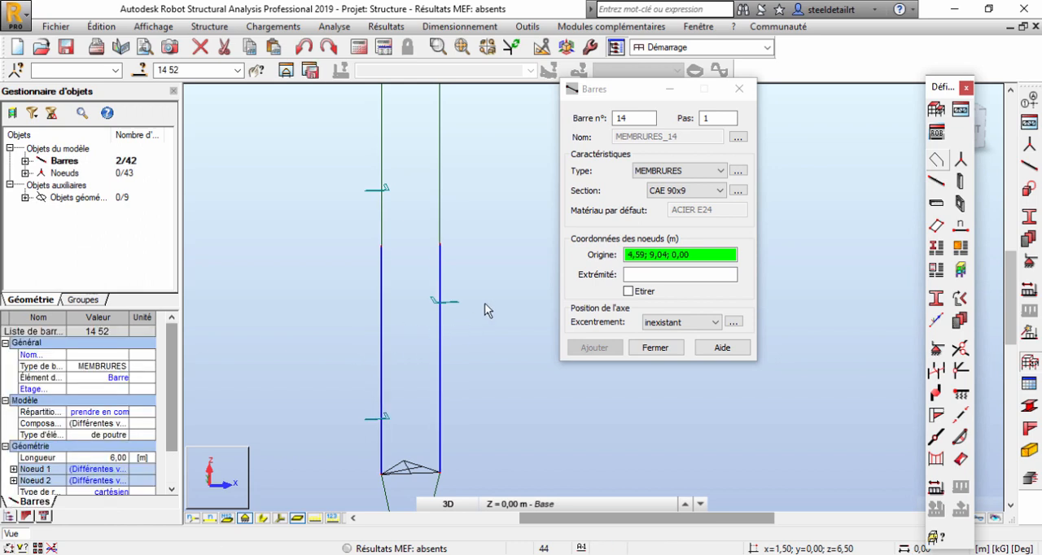
click(100, 26)
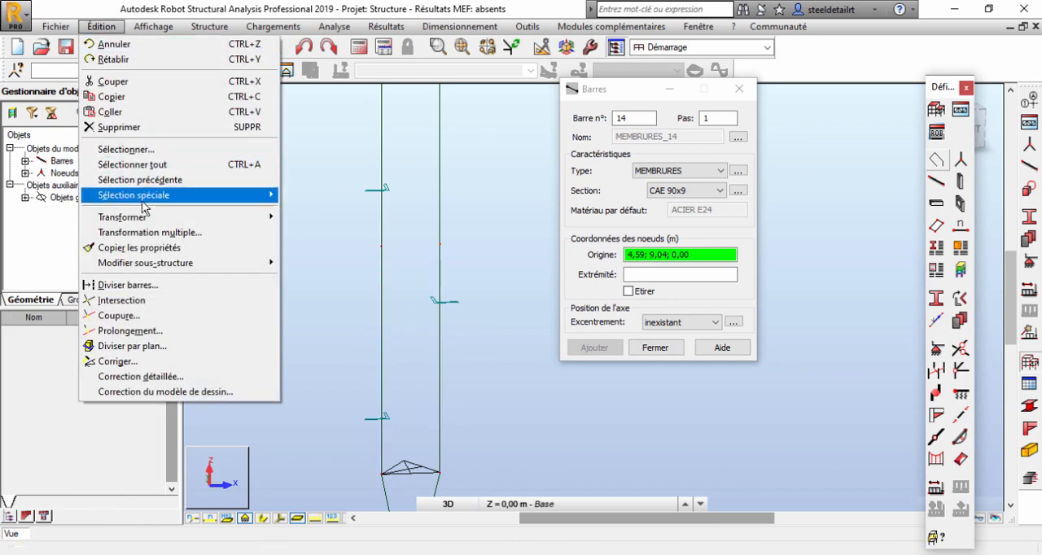
click(130, 285)
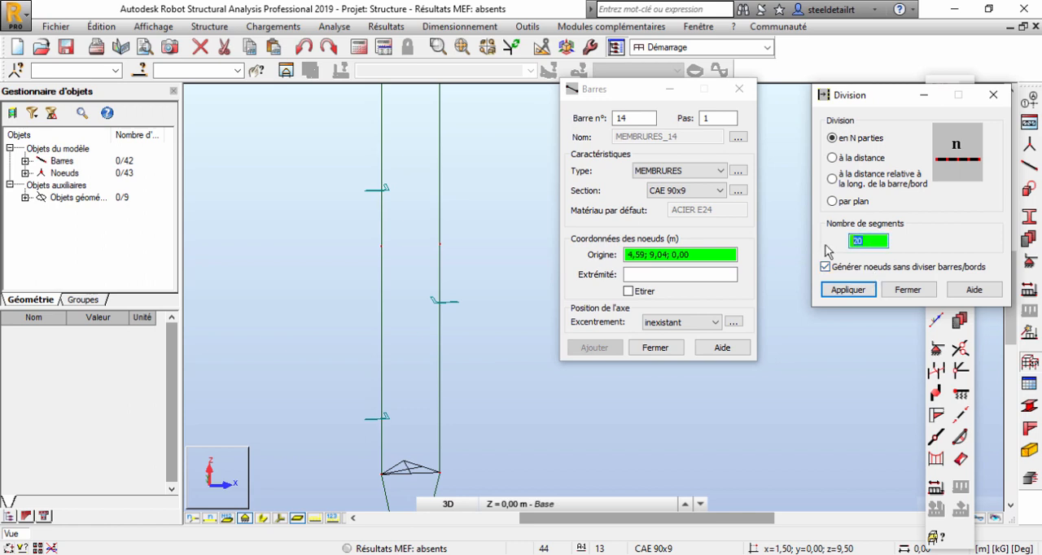
click(382, 298)
click(440, 288)
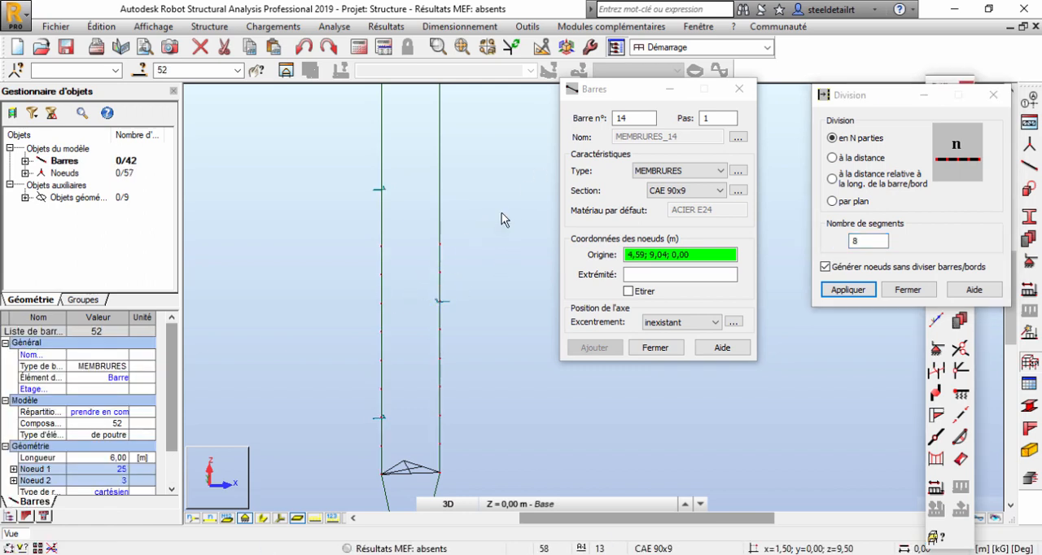
right_click(502, 212)
click(505, 236)
click(992, 99)
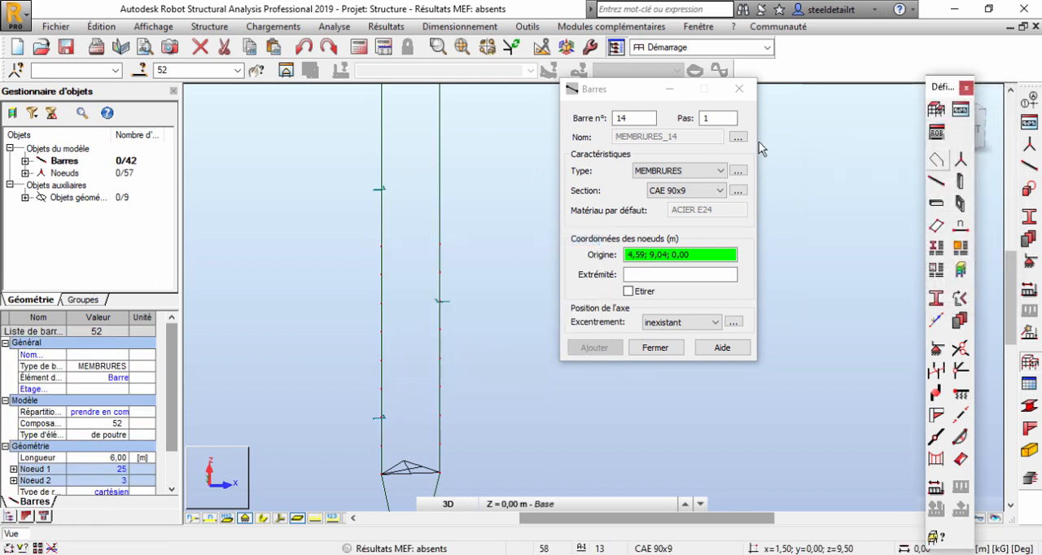
Set the new bar's type to DIAGONAL and examine its buckling and lateral buckling parameters.
click(705, 171)
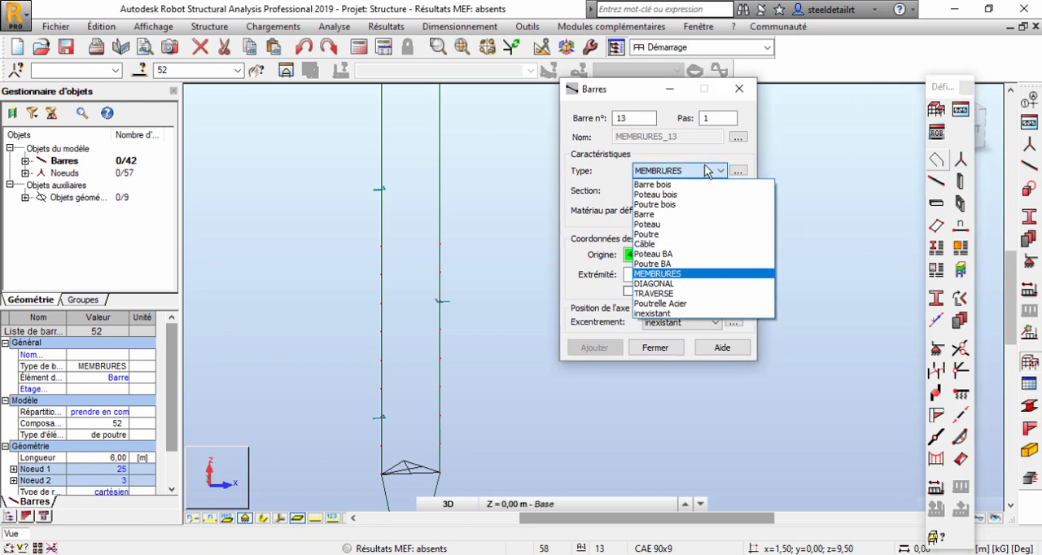
click(677, 283)
click(738, 171)
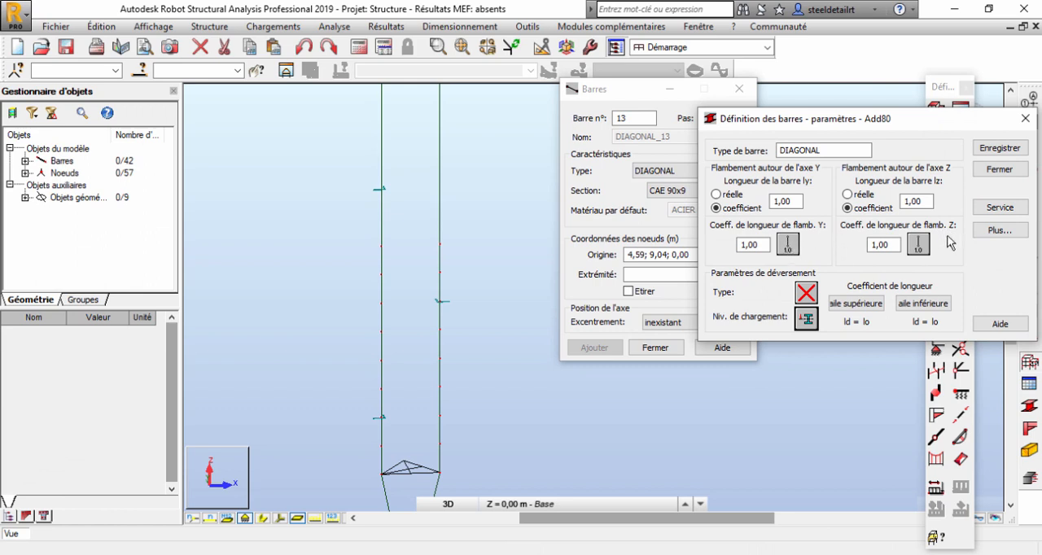
click(998, 173)
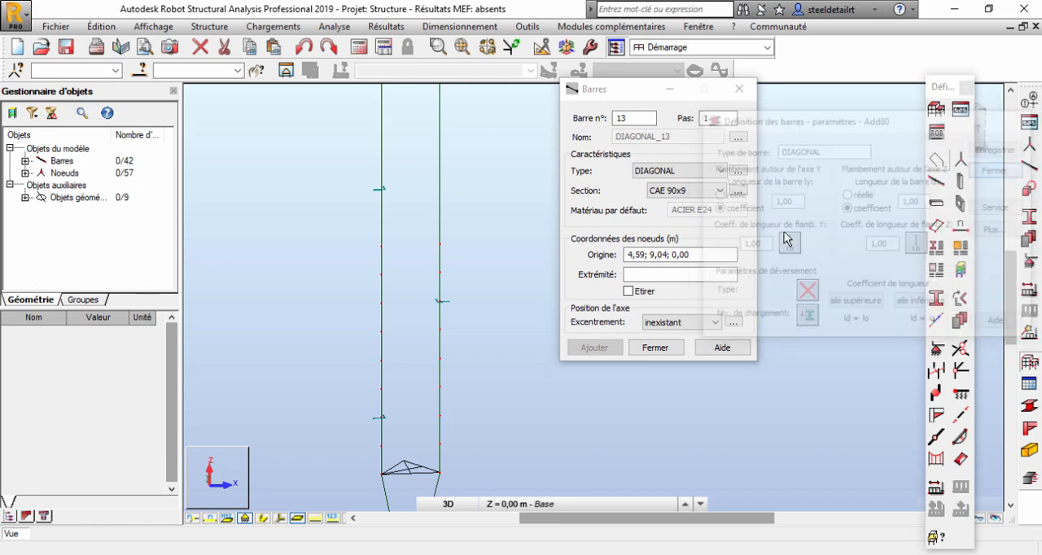
Redefine the CAE 45x4.5 angle section from the French CAE family, overwriting the existing profile, and assign it to the new diagonal bar.
click(668, 192)
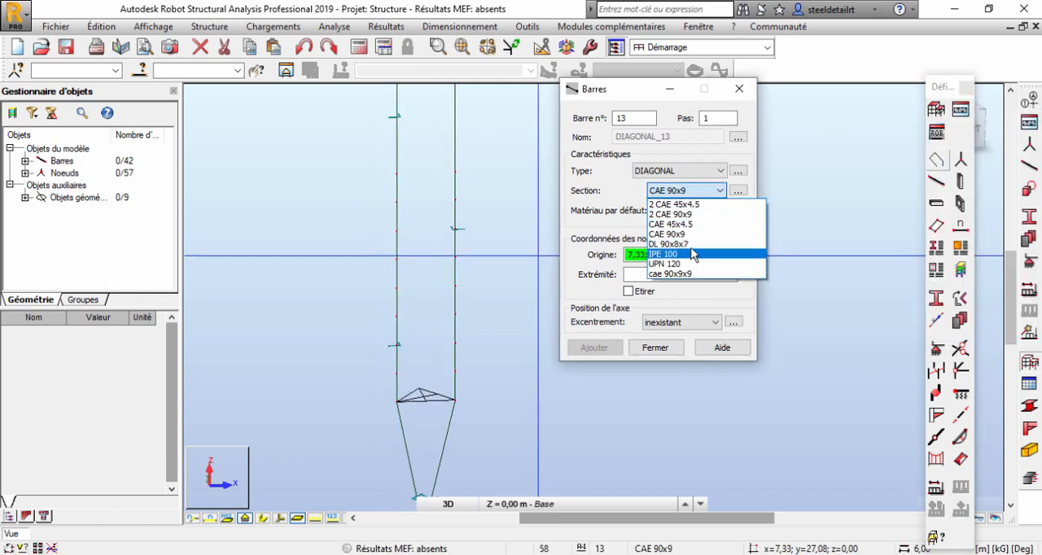
click(613, 213)
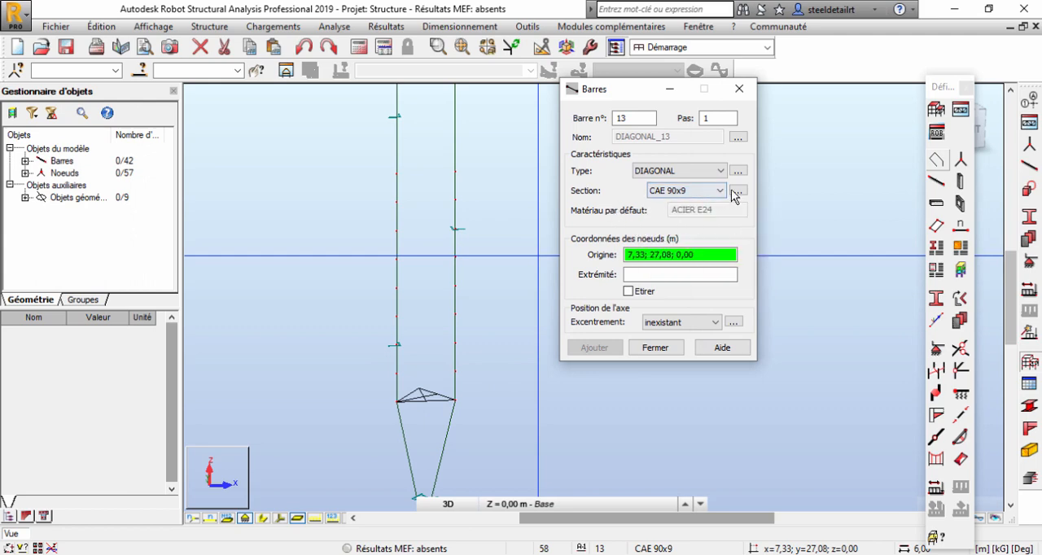
click(738, 190)
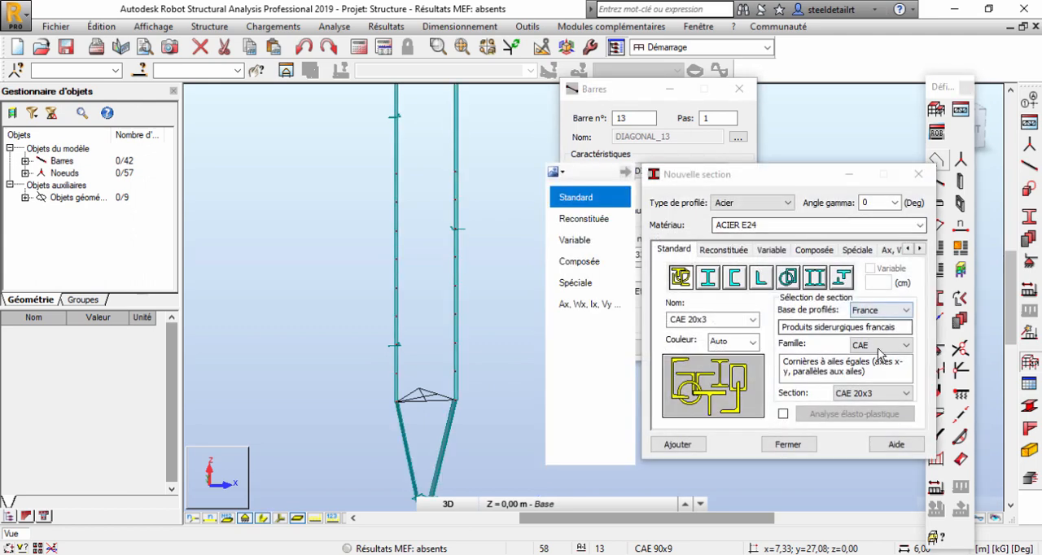
click(875, 393)
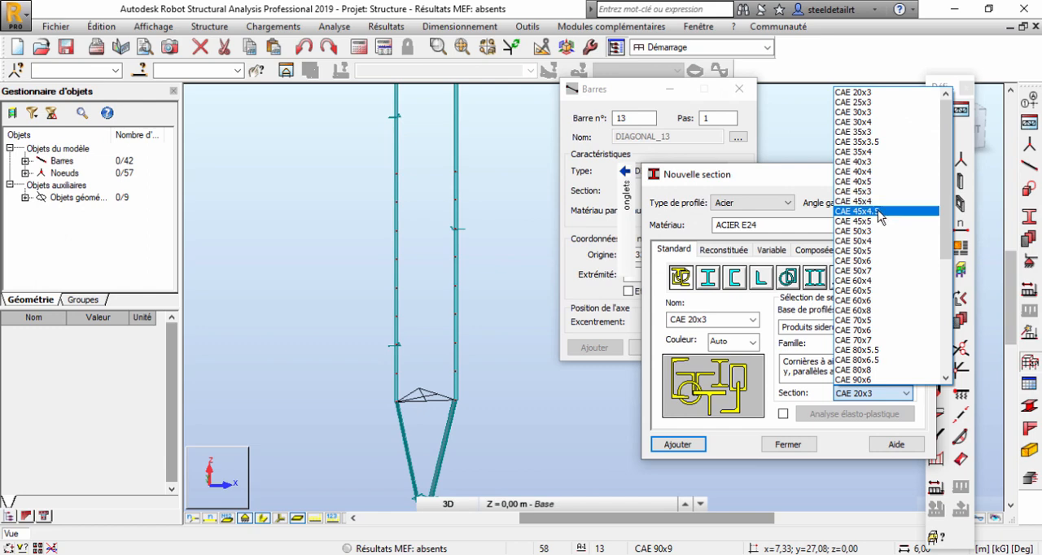
click(884, 211)
click(676, 445)
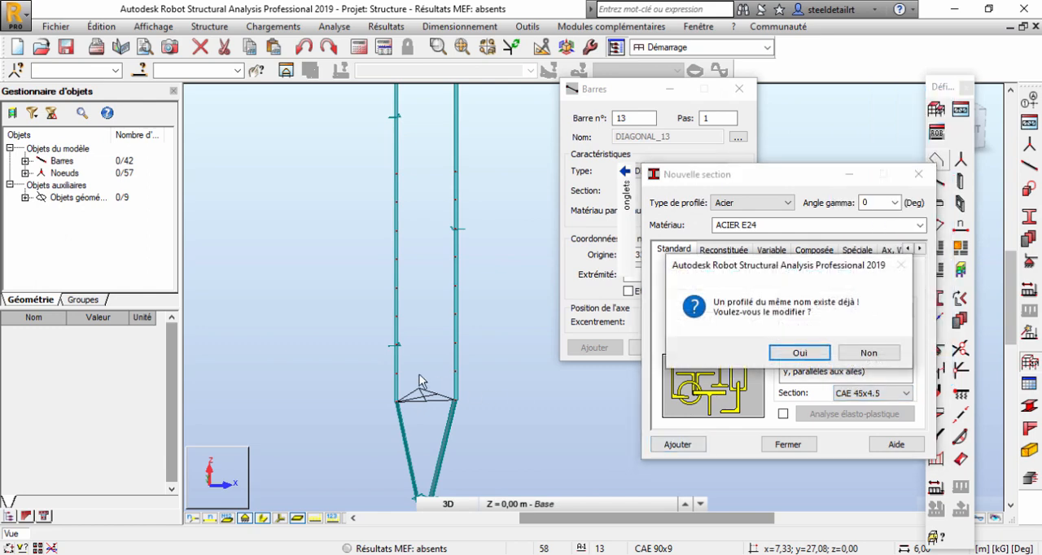
click(798, 353)
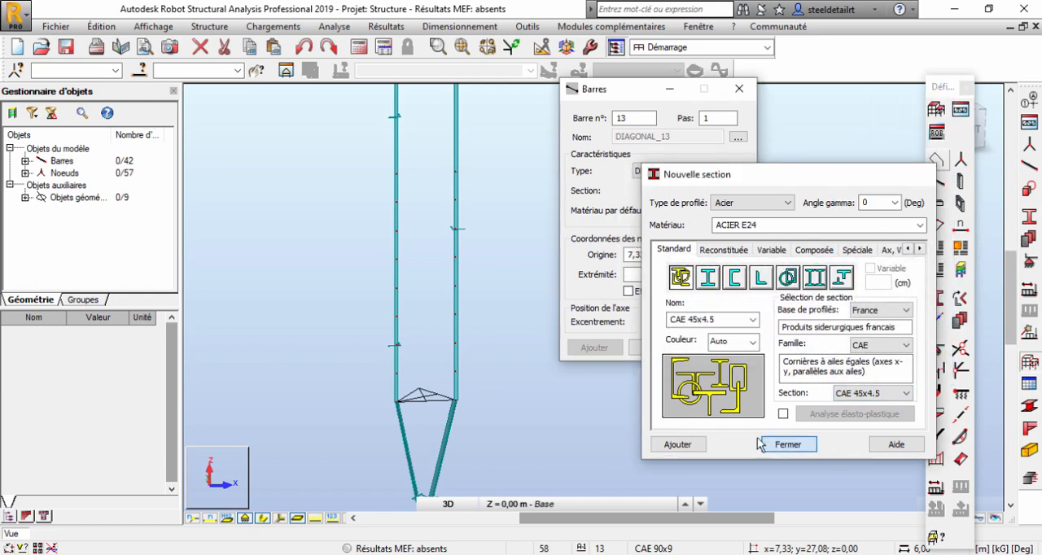
click(787, 445)
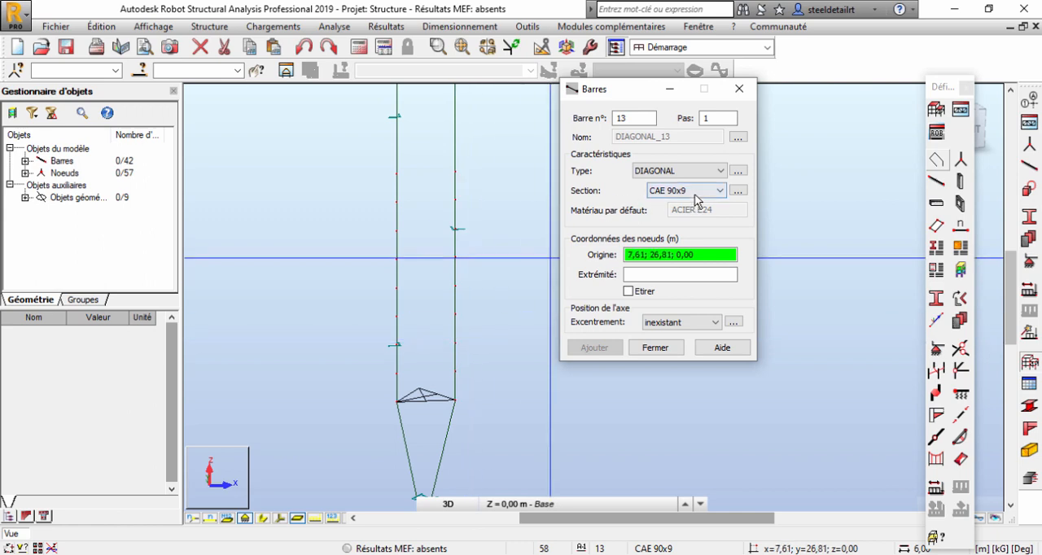
click(694, 190)
click(684, 204)
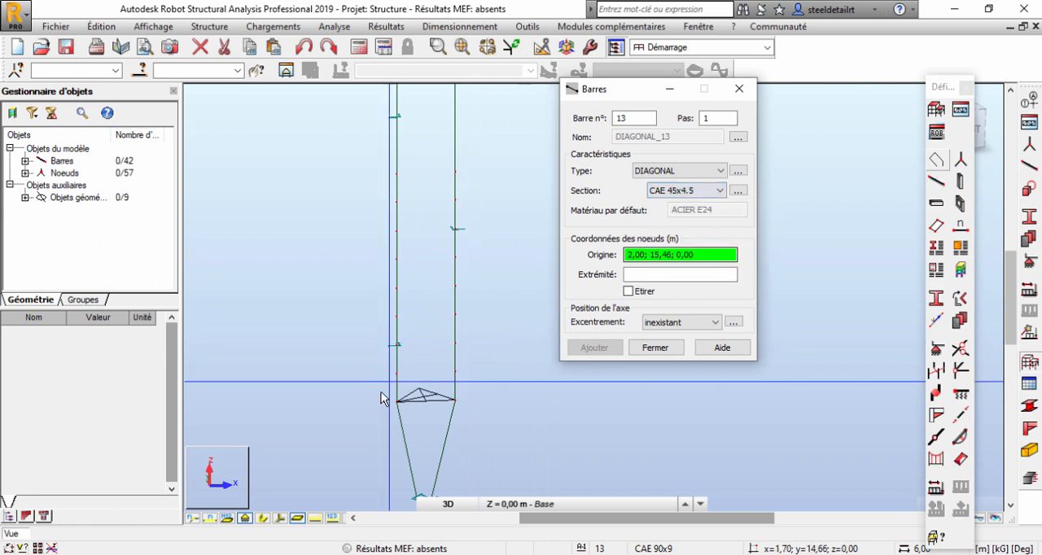
Draw three zigzag diagonals between the two chords, from the left chord at height 3.50 m up to the right chord at 5.75 m.
scroll(383, 399, up, 3)
click(407, 403)
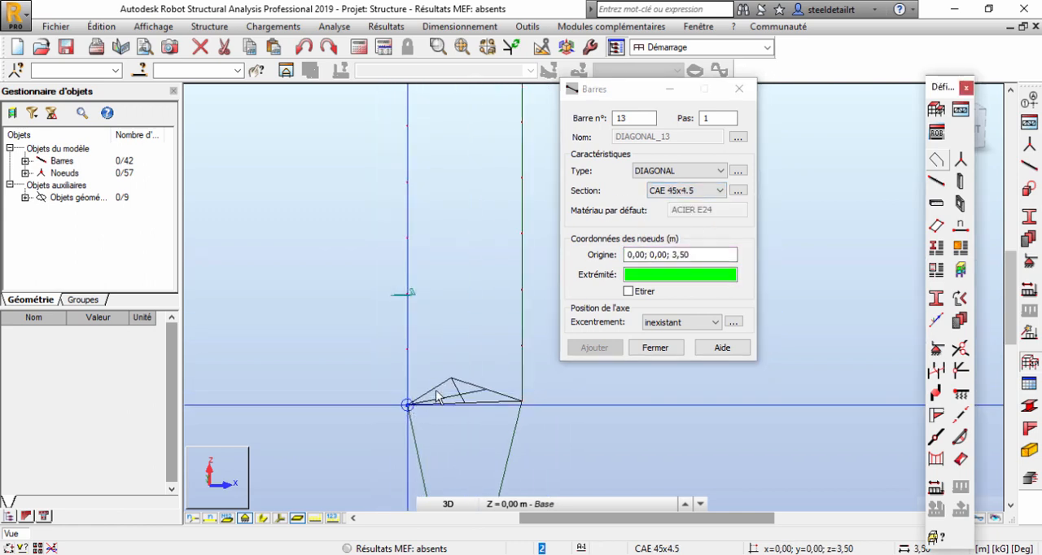
click(522, 347)
click(521, 346)
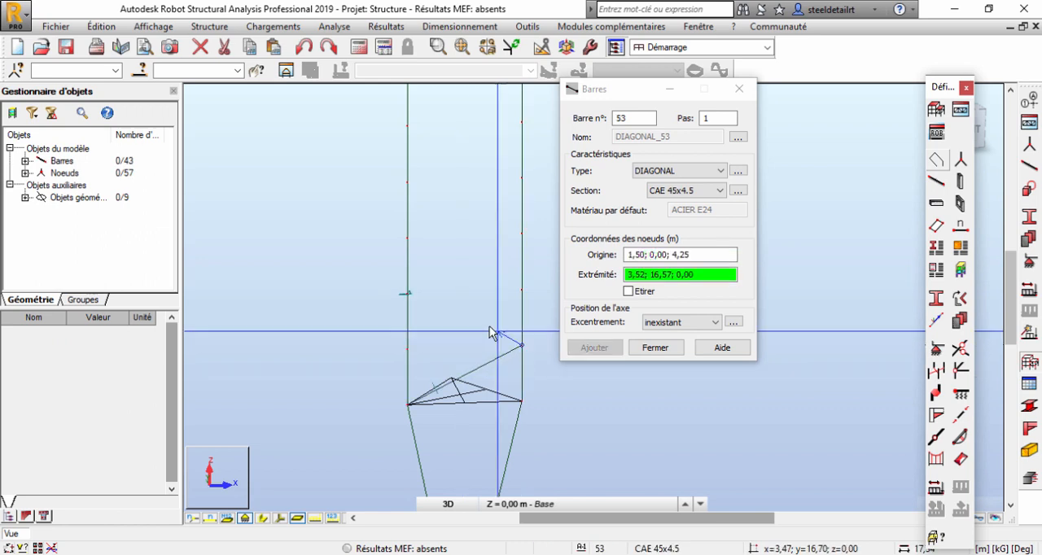
click(408, 294)
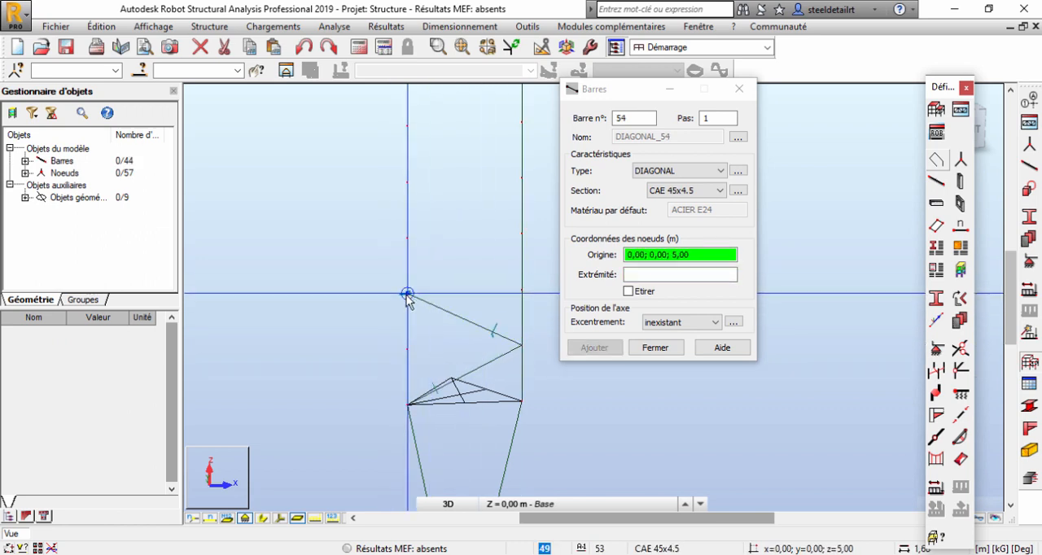
click(407, 293)
click(521, 234)
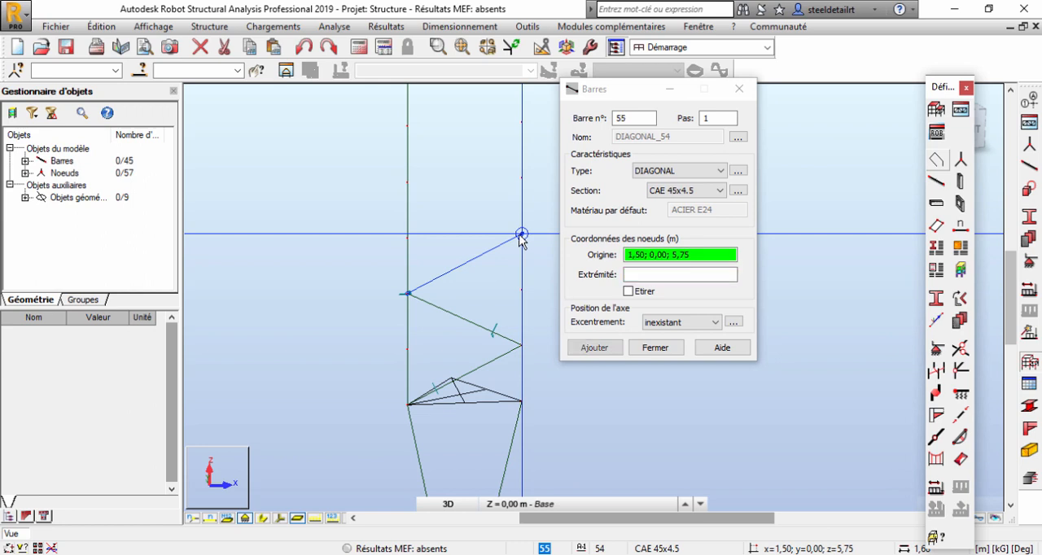
Continue the zigzag with three diagonals, from the right chord at height 5.75 m through 6.50 and 7.25 m to the left chord at 8.00 m.
middle_drag(501, 204, 489, 277)
click(508, 303)
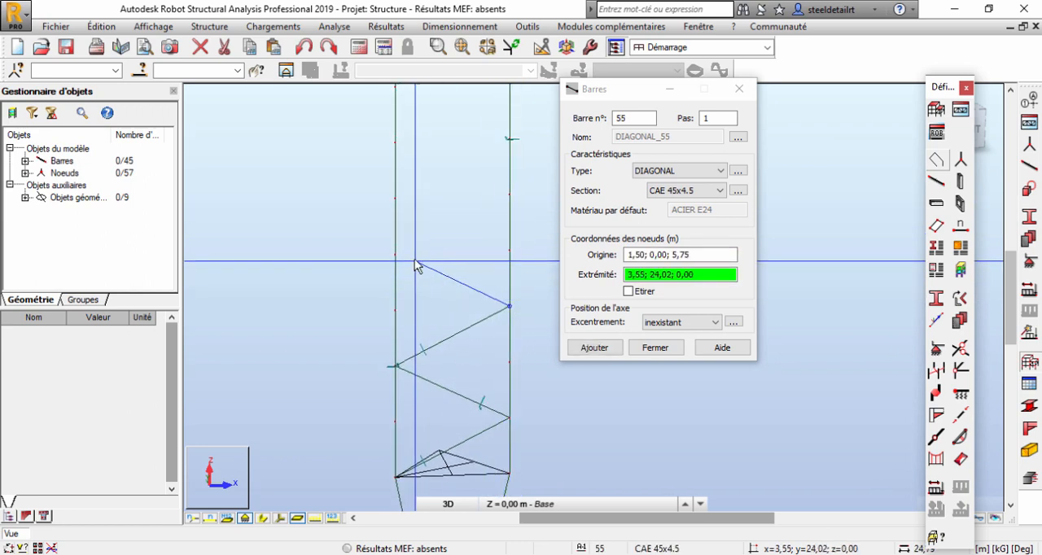
click(396, 255)
click(397, 255)
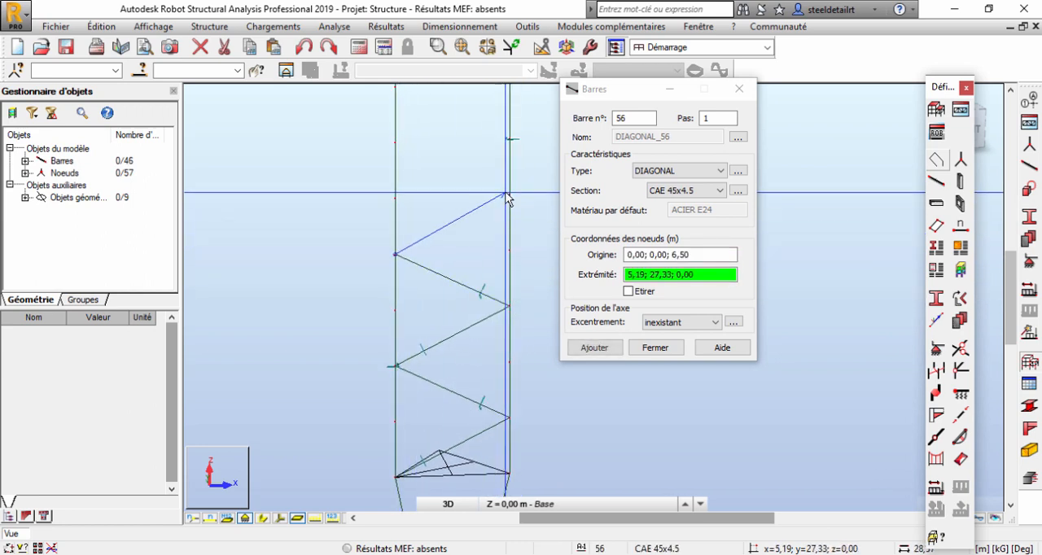
click(507, 195)
click(507, 195)
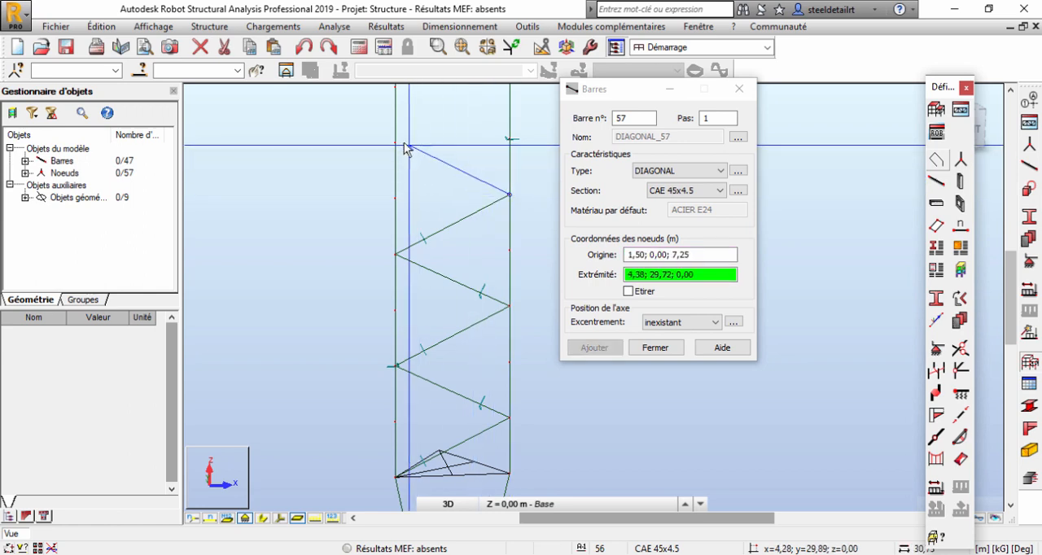
click(397, 143)
Complete the first segment's zigzag with two diagonals, through the right chord at 8.75 m to the left chord at 9.50 m.
middle_drag(417, 124, 425, 210)
click(425, 213)
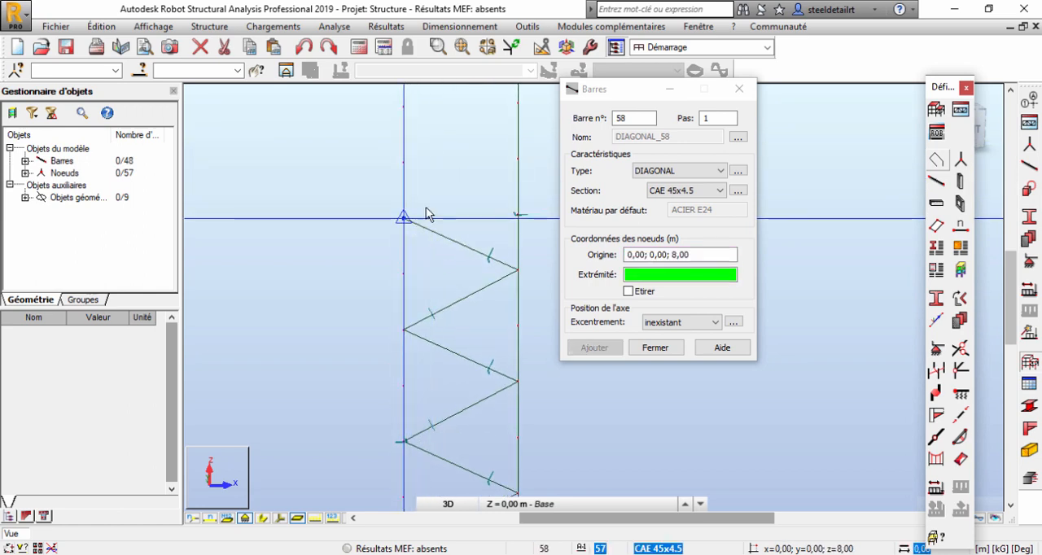
click(518, 160)
scroll(488, 187, down, 3)
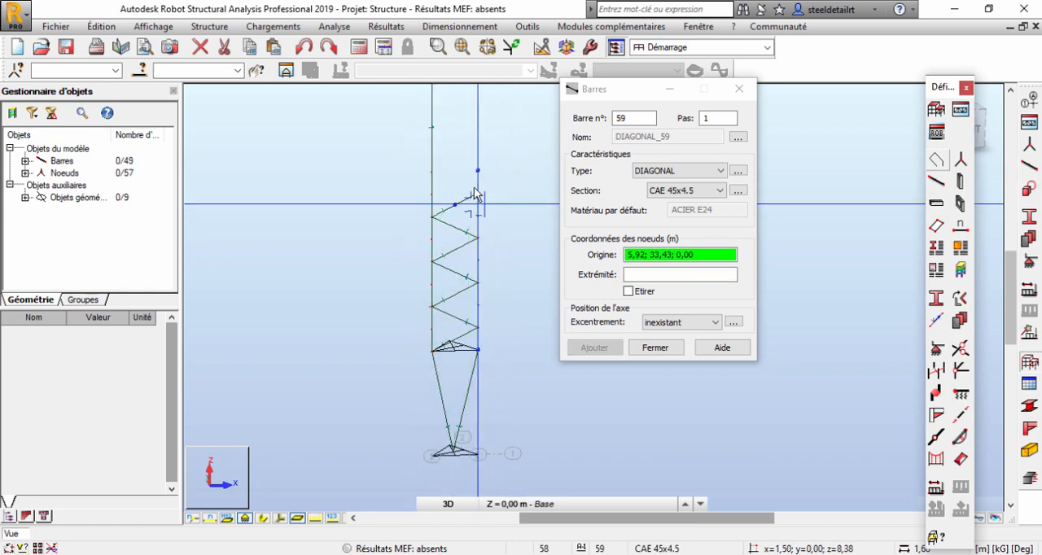
click(432, 127)
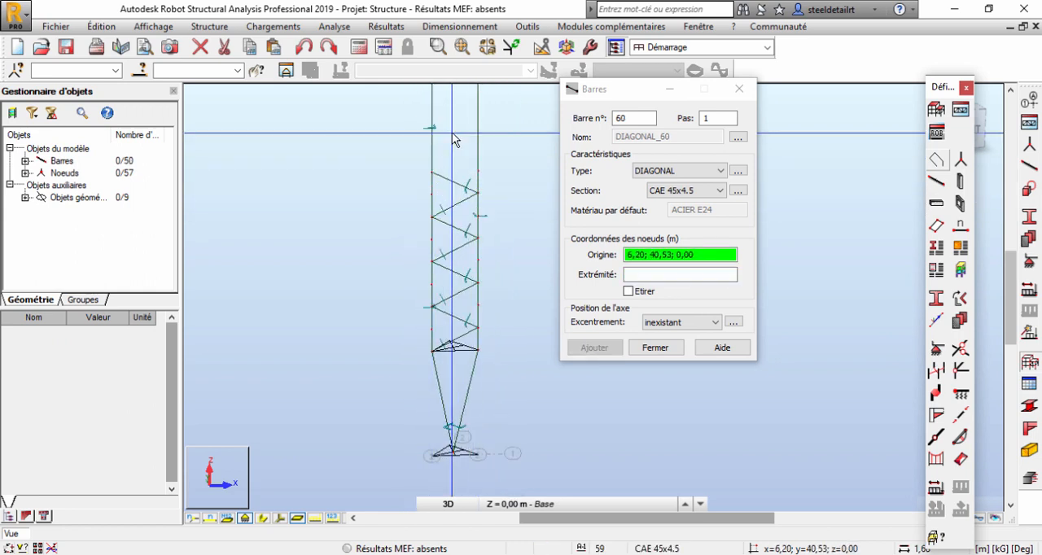
right_click(452, 133)
click(452, 159)
Set the bar type to TRAVERSE and draw a CAE 45x4.5 horizontal between the chords at the first segment's top, height 9.50 m.
click(672, 170)
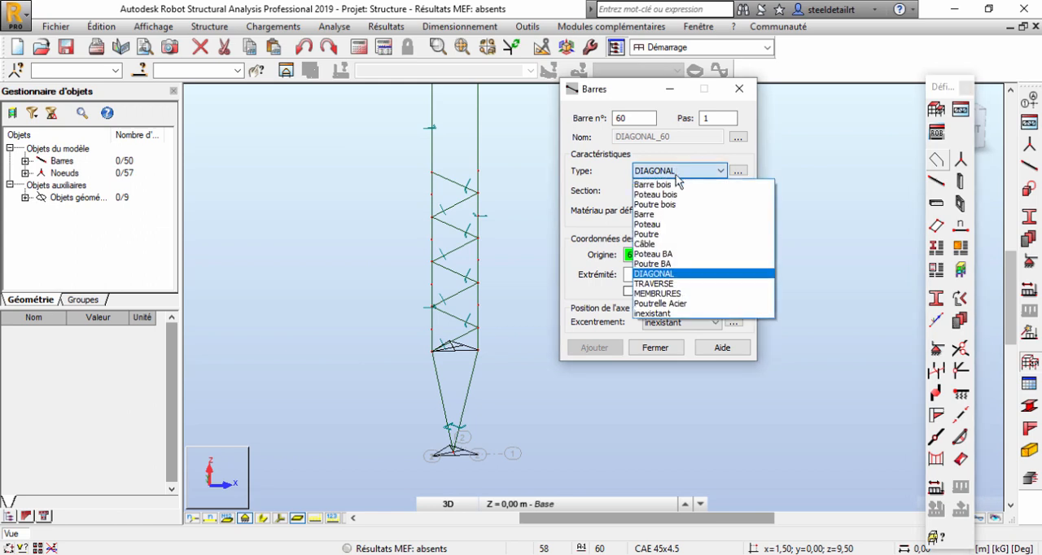
click(684, 284)
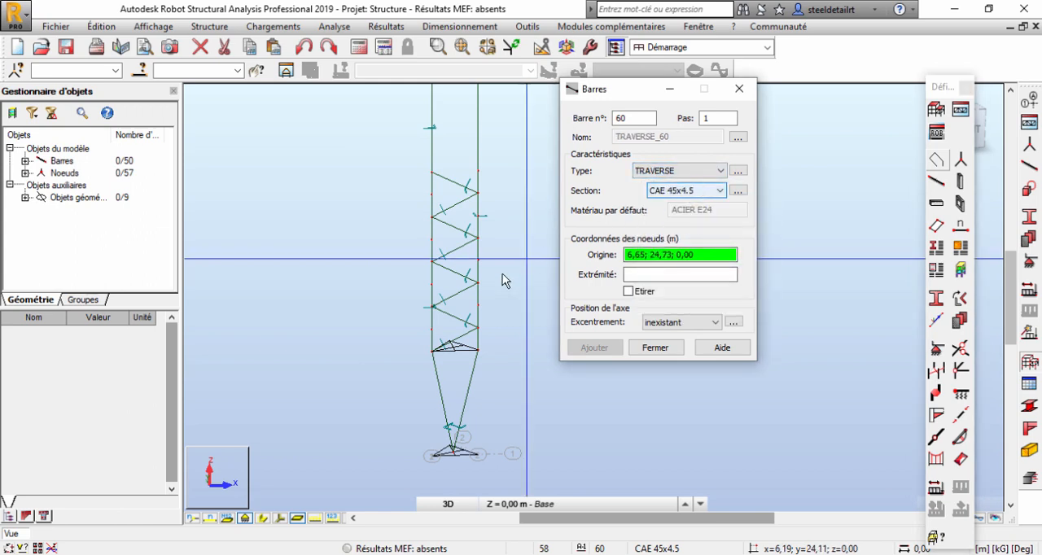
scroll(458, 318, up, 1)
scroll(459, 317, up, 4)
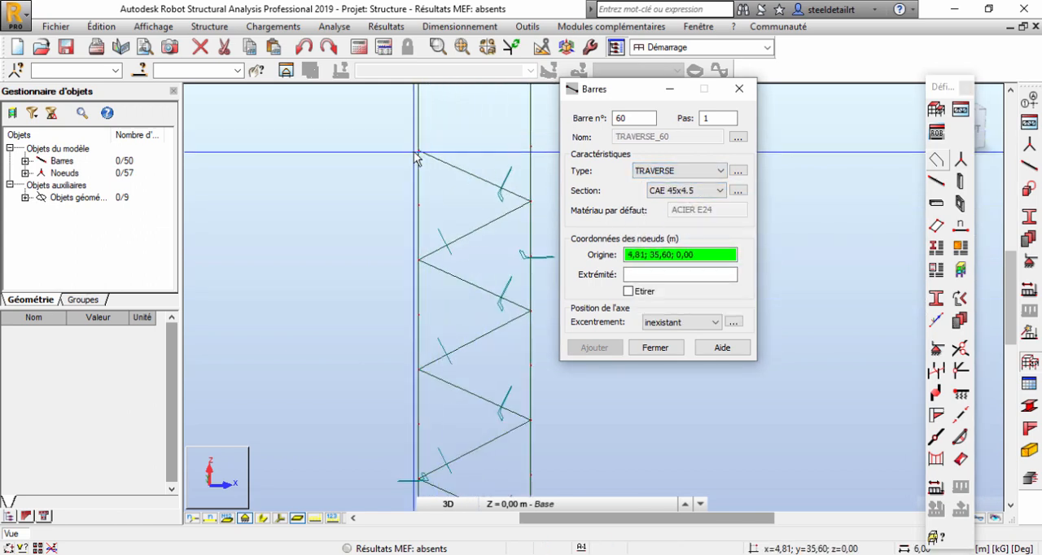
click(420, 152)
click(530, 151)
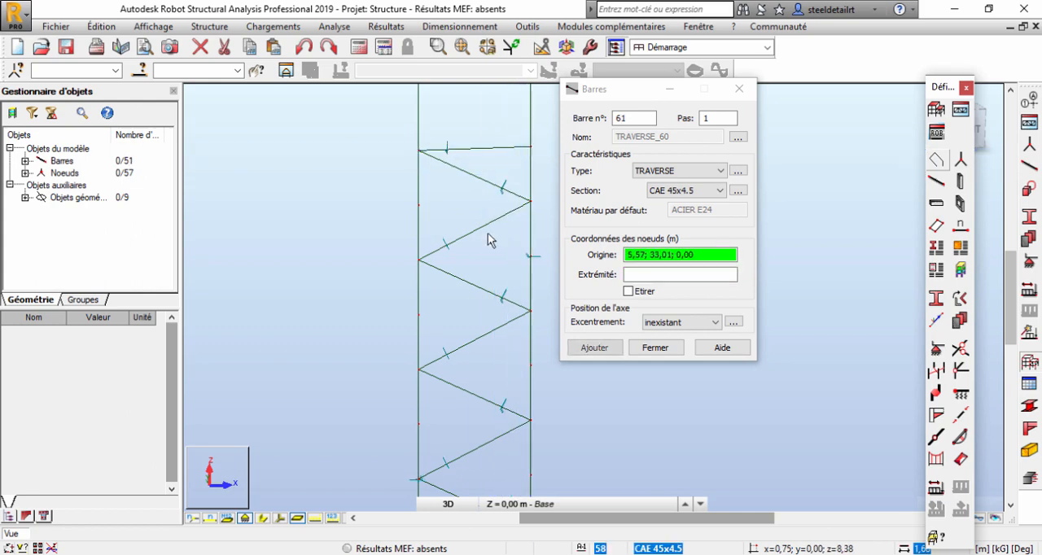
Switch to AutoCAD and examine where the horizontal members sit in segment Tr2 of the mast drawing.
scroll(491, 280, down, 2)
scroll(551, 353, down, 2)
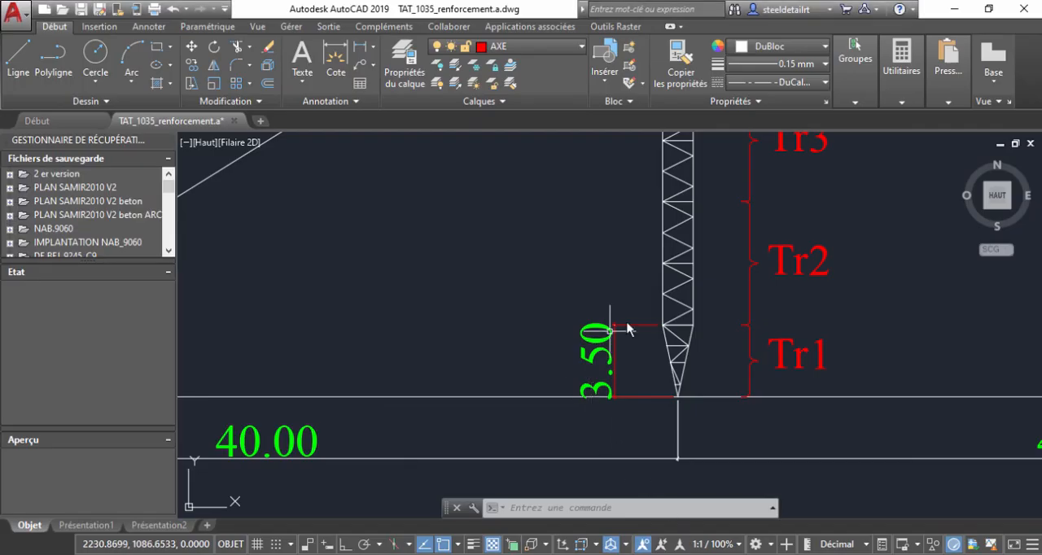
scroll(693, 284, up, 5)
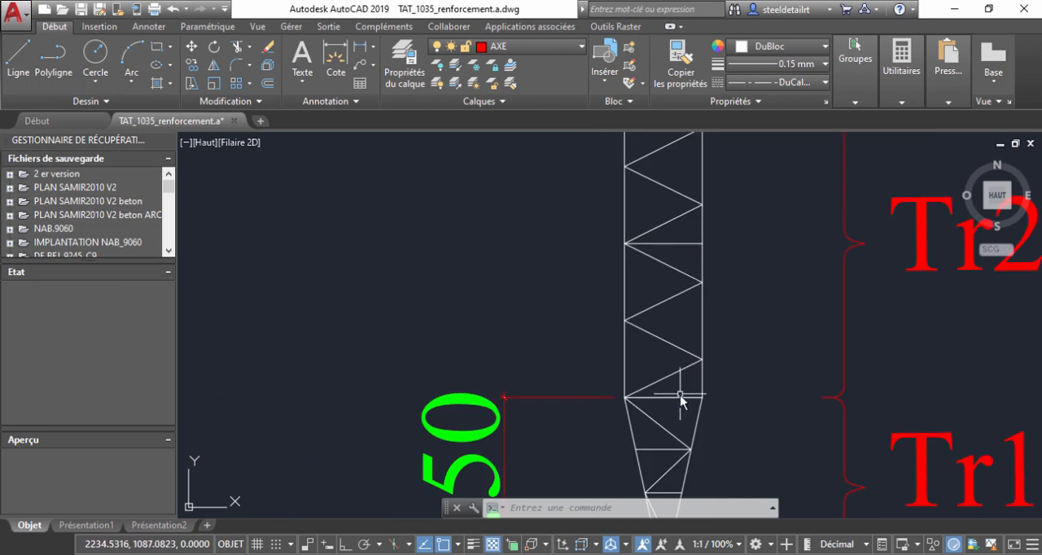
middle_drag(674, 244, 630, 374)
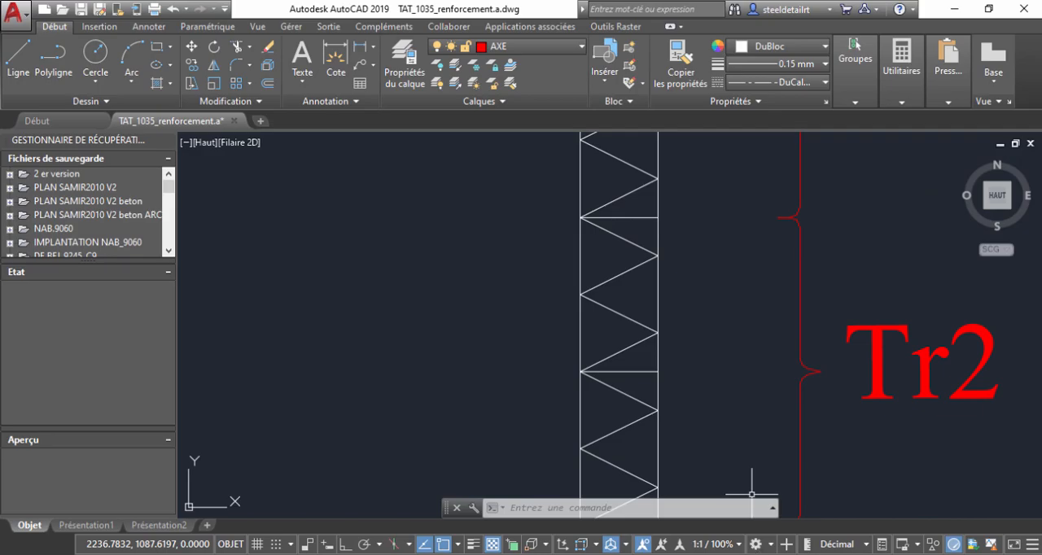
Return to Robot Structural Analysis and add CAE 45x4.5 traverses between the chords at heights 6.50 m and 3.50 m, then finish bar creation.
key(alt+Tab)
middle_drag(504, 319, 496, 226)
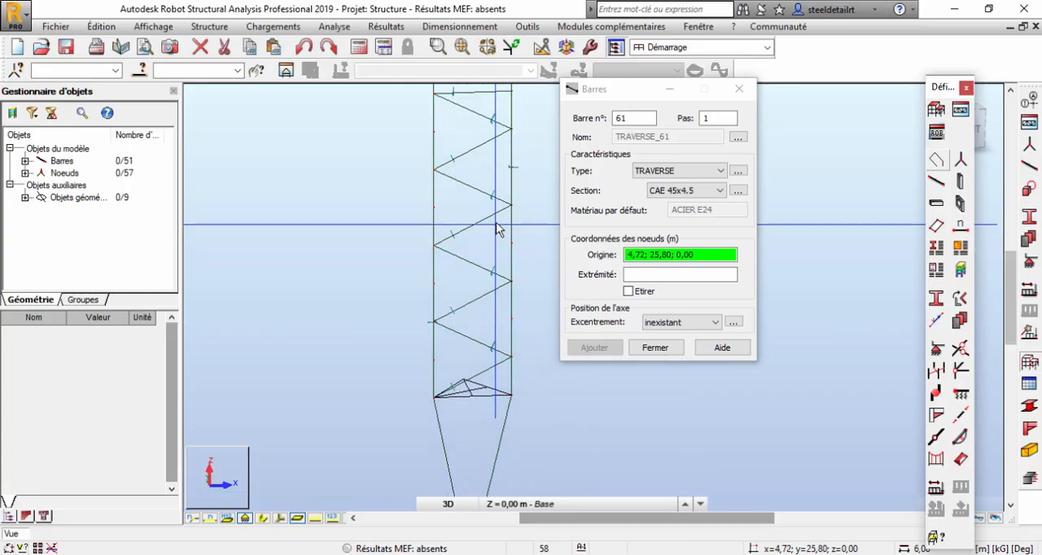
click(435, 243)
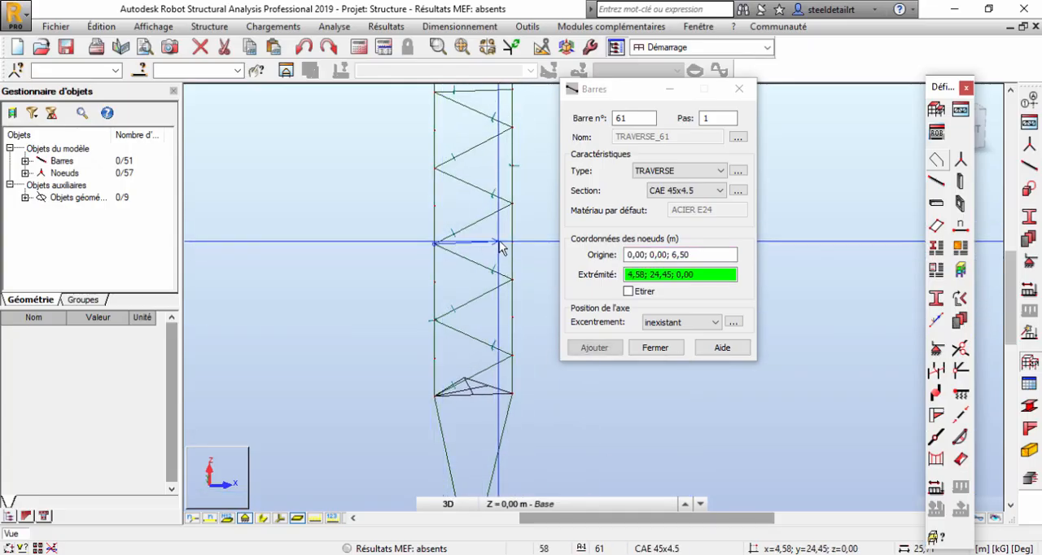
click(512, 242)
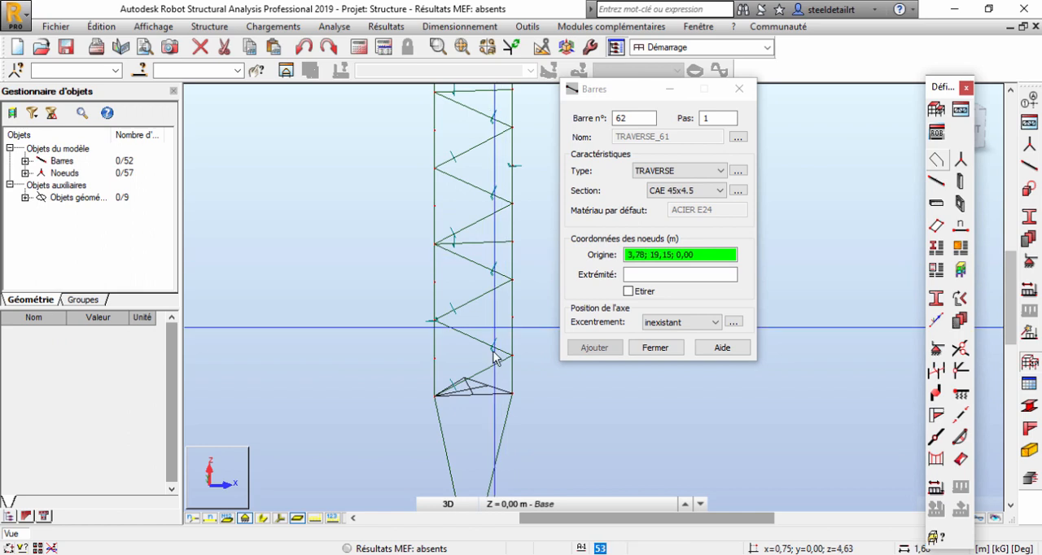
click(435, 395)
click(512, 395)
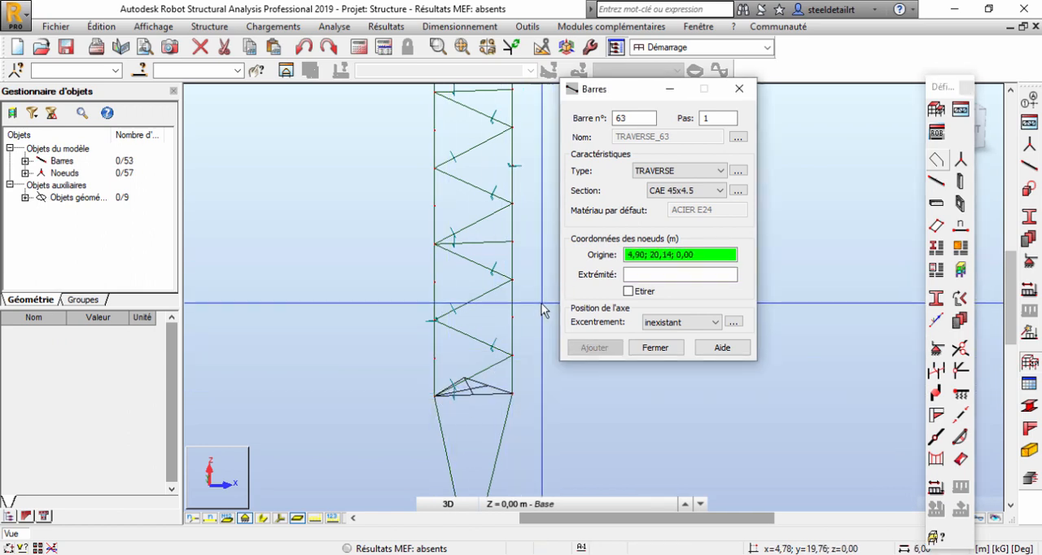
right_click(529, 262)
click(524, 286)
scroll(488, 384, up, 3)
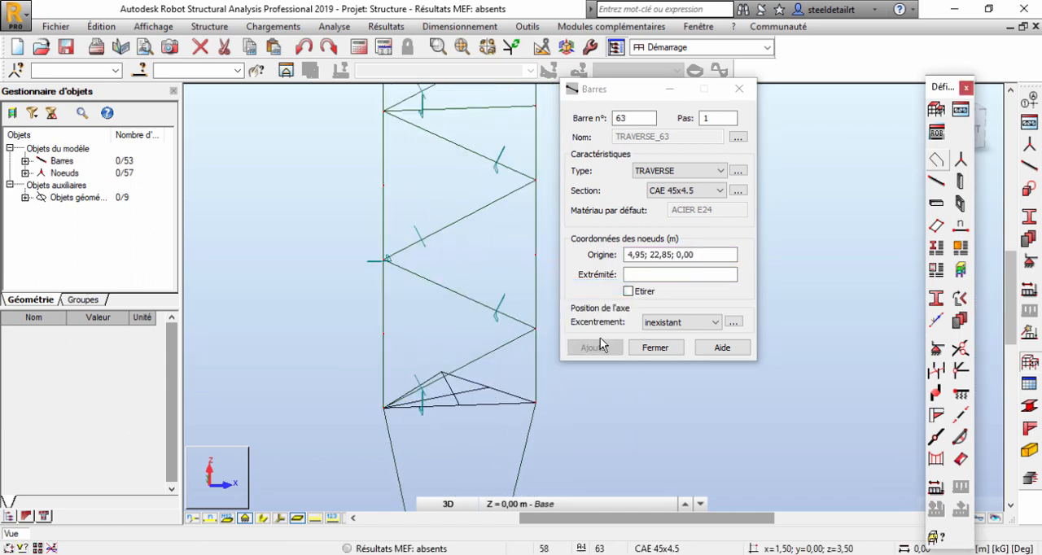
click(655, 348)
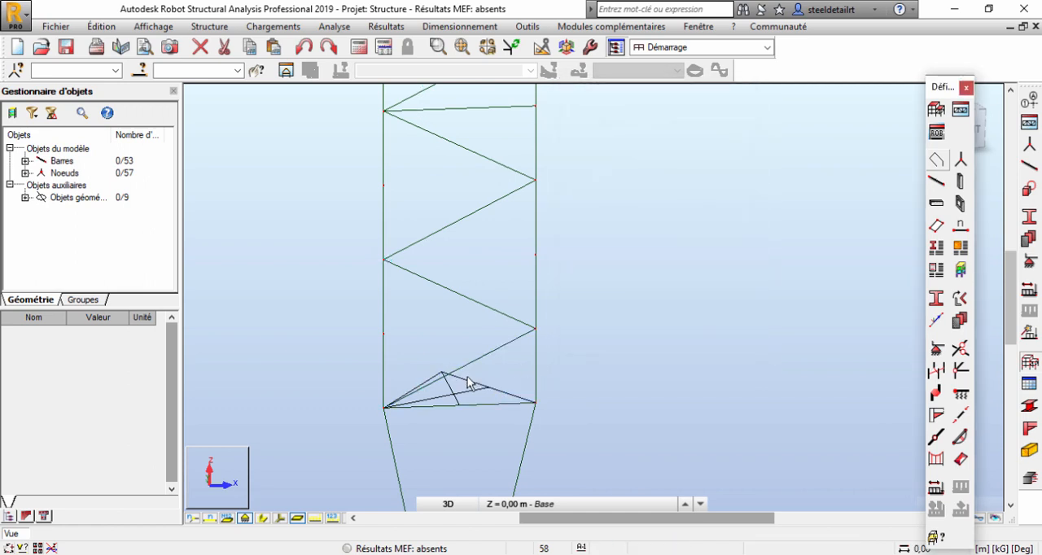
Delete the triangular construction polylines at the base of the lattice segment.
shift+middle_drag(487, 400, 429, 300)
drag(336, 409, 336, 408)
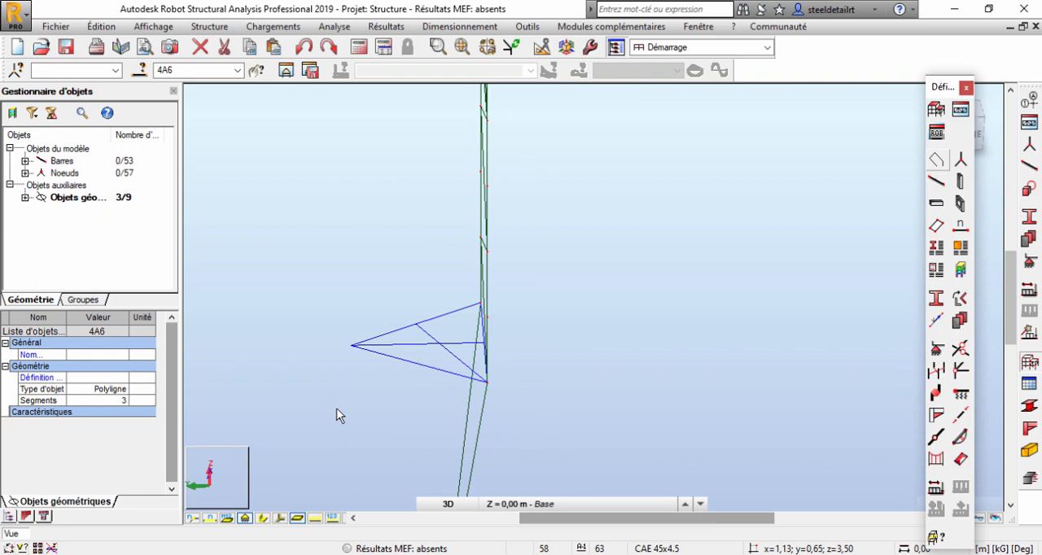
key(Delete)
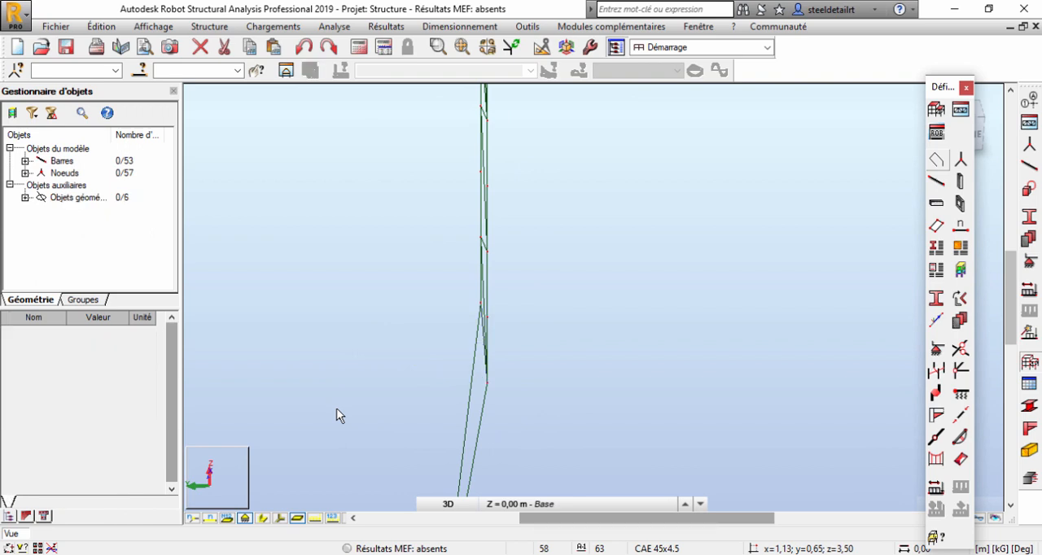
Display the bars' section shapes and examine the diagonals and traverses of the first 6 m lattice segment.
click(262, 518)
shift+middle_drag(434, 409, 389, 399)
scroll(389, 416, down, 3)
middle_drag(425, 235, 421, 321)
scroll(406, 248, down, 1)
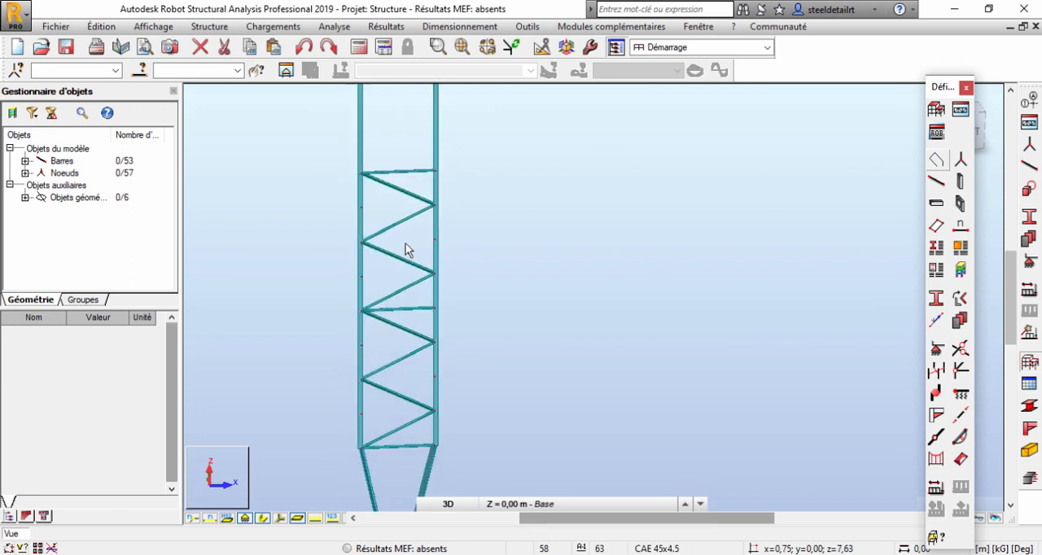
scroll(406, 244, down, 2)
middle_drag(406, 160, 417, 232)
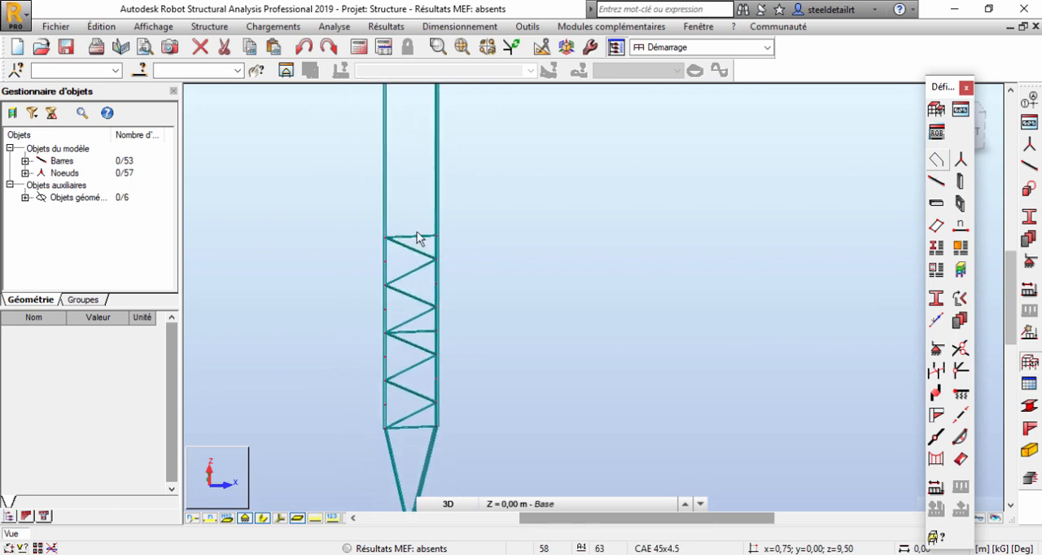
Copy the first segment's diagonals and traverses up the mast with a translation vector of 0;0;6 m and 19 repetitions.
scroll(417, 232, up, 2)
middle_drag(427, 269, 414, 172)
scroll(414, 190, down, 1)
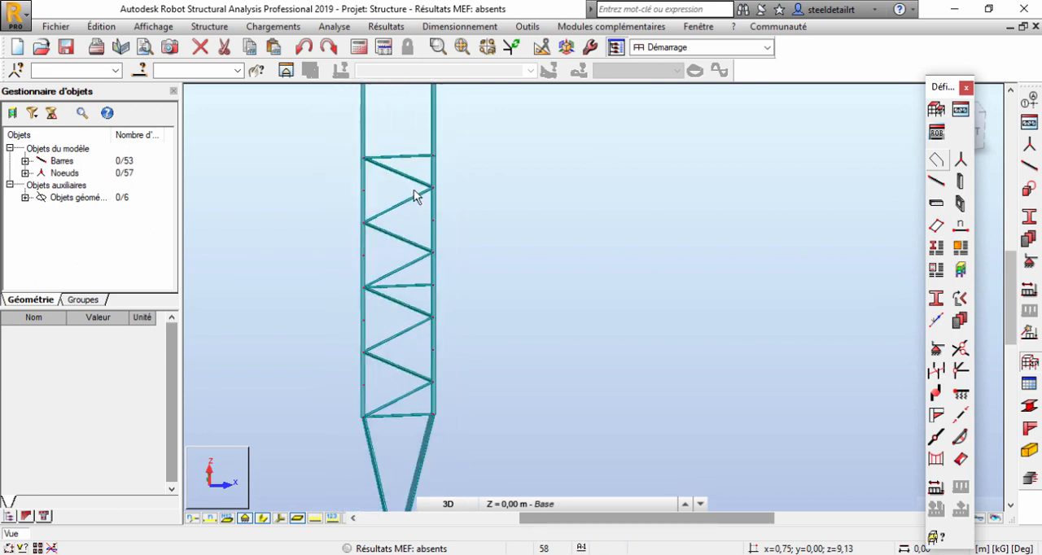
drag(400, 149, 397, 436)
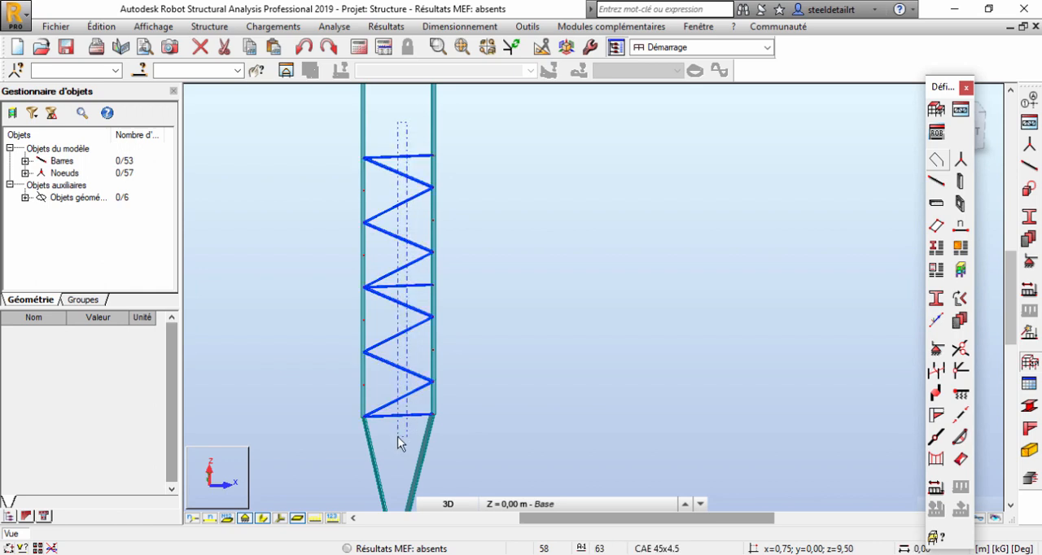
click(98, 28)
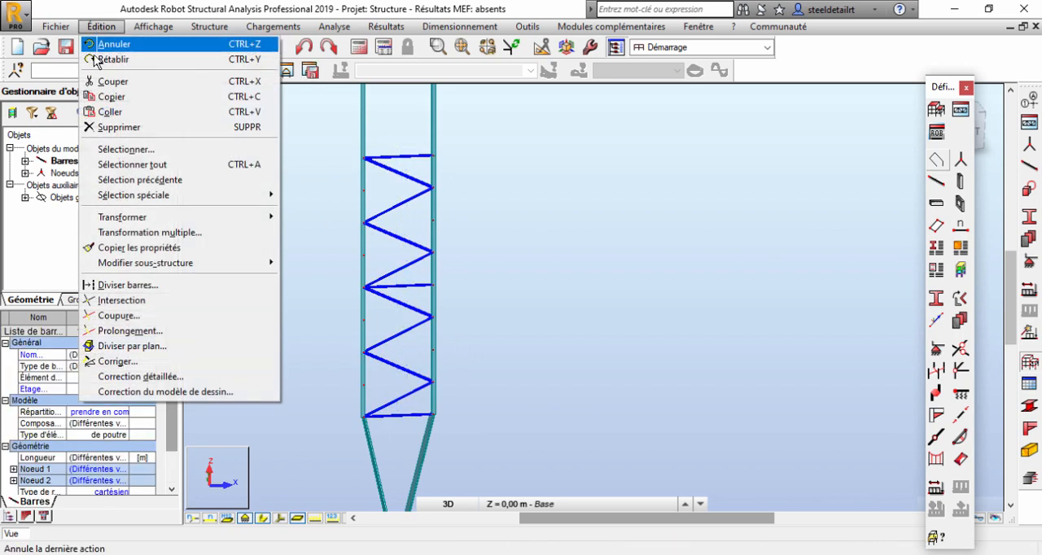
mouse_move(158, 217)
click(302, 220)
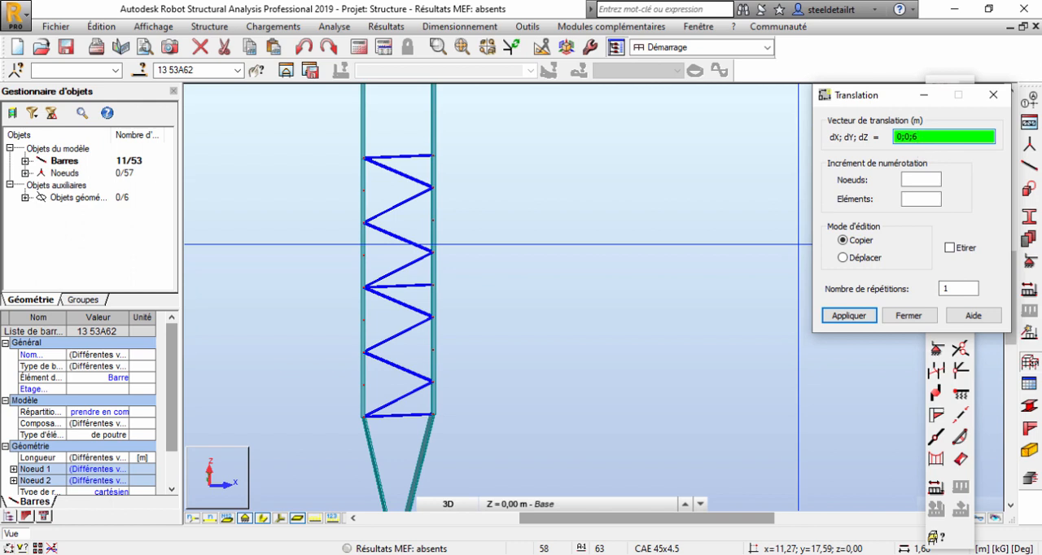
double_click(958, 288)
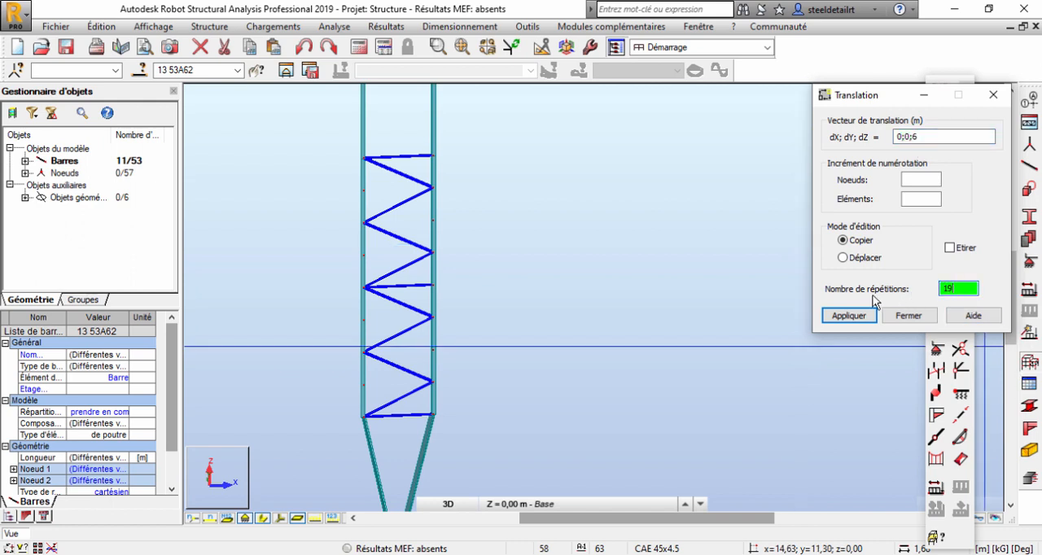
click(847, 315)
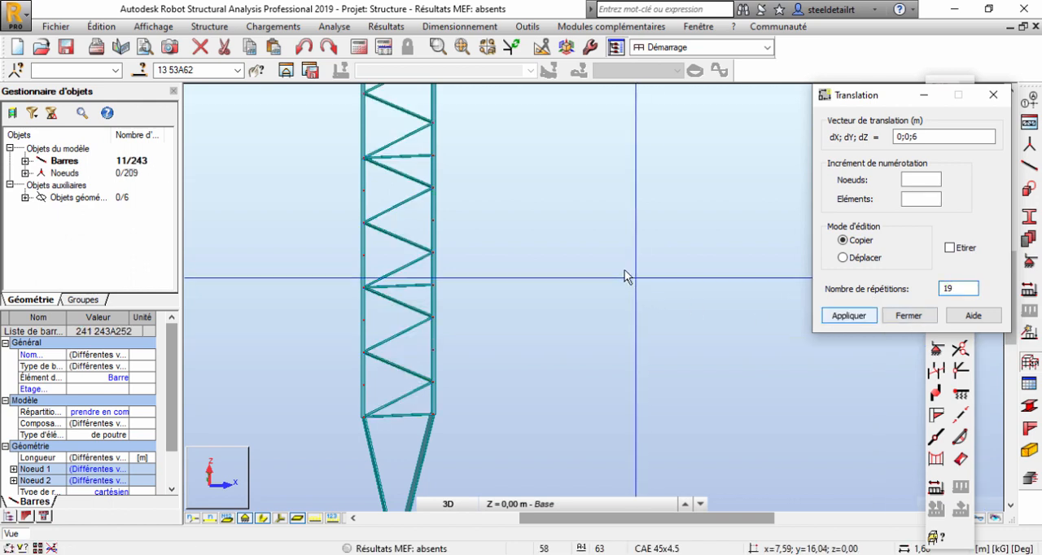
Delete the triangular construction polylines at the top of the mast.
scroll(485, 450, down, 4)
middle_drag(513, 179, 557, 364)
middle_drag(541, 213, 536, 368)
middle_drag(570, 362, 580, 436)
mouse_move(563, 218)
middle_down()
mouse_move(567, 431)
mouse_move(583, 448)
mouse_move(592, 442)
mouse_move(591, 314)
mouse_move(614, 440)
middle_up()
middle_drag(615, 215, 611, 423)
middle_drag(641, 204, 601, 375)
scroll(601, 373, down, 1)
right_click(591, 215)
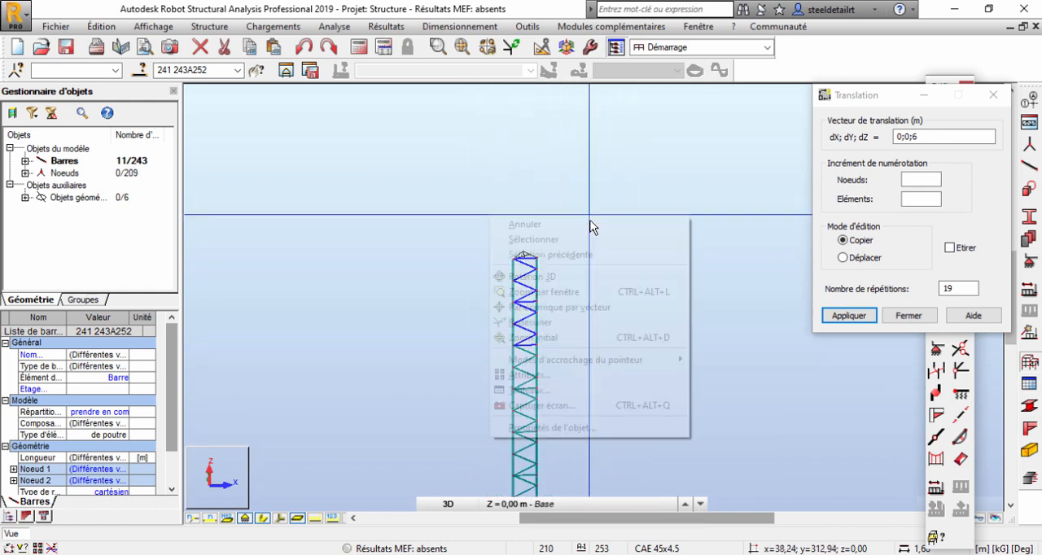
click(589, 235)
scroll(537, 252, up, 6)
click(560, 270)
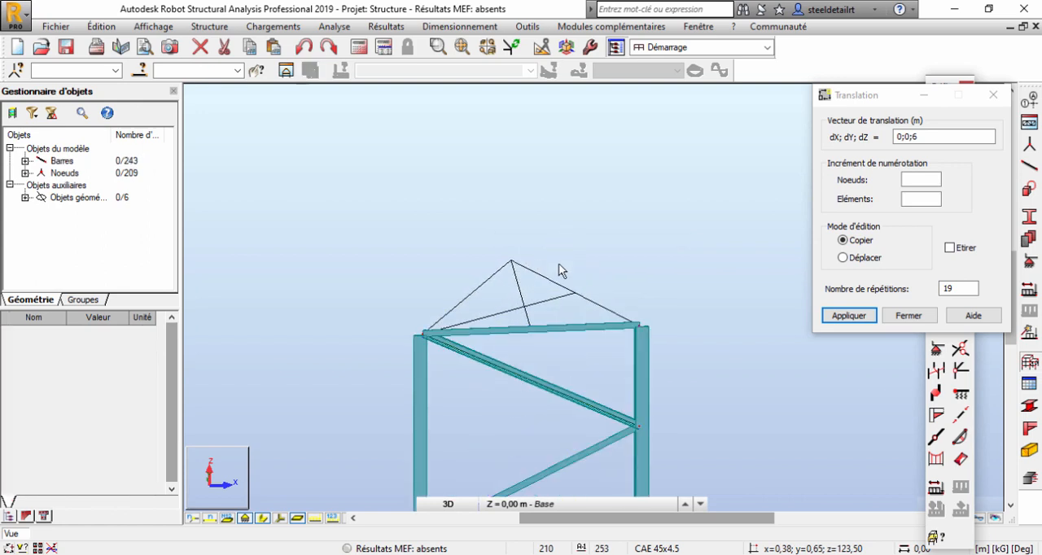
drag(443, 305, 442, 306)
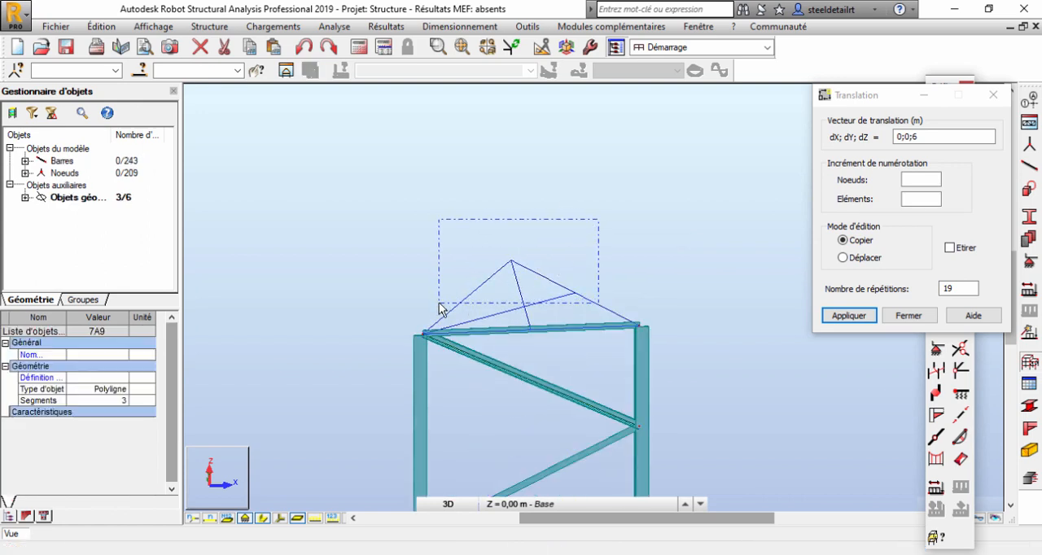
key(Delete)
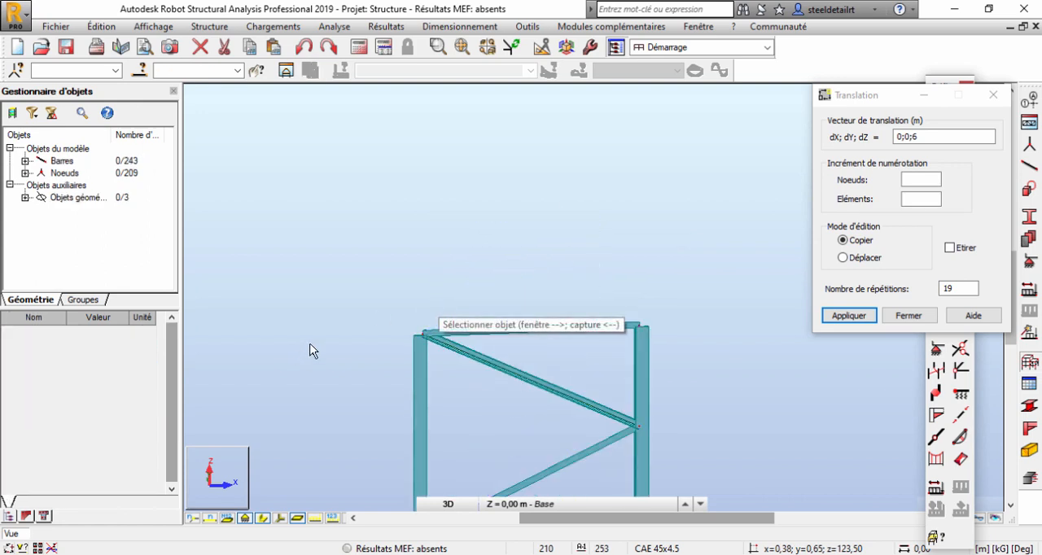
Examine the repeated bracing along the mast from its base upward and close the Translation dialog.
scroll(438, 245, down, 5)
scroll(443, 391, up, 5)
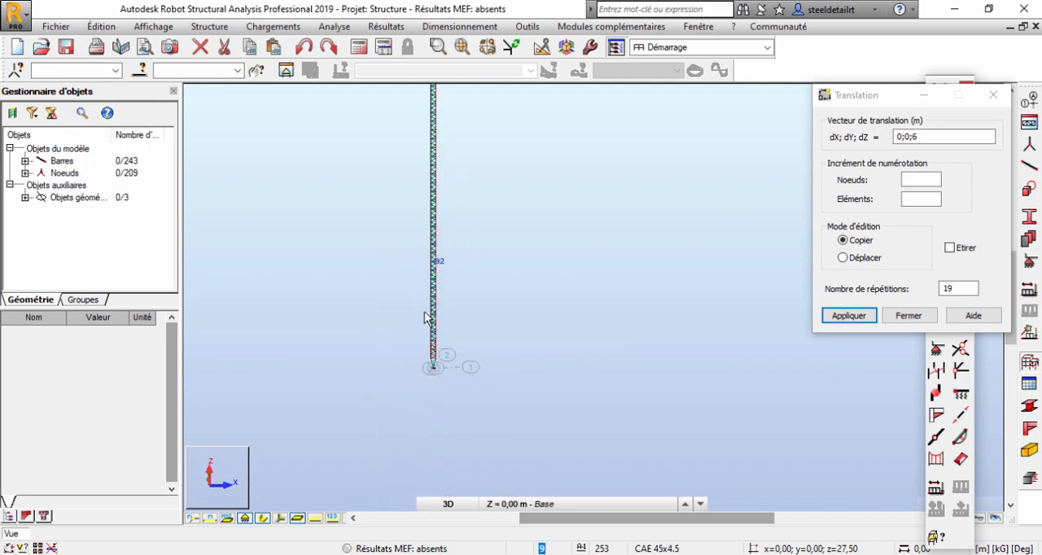
scroll(434, 429, up, 3)
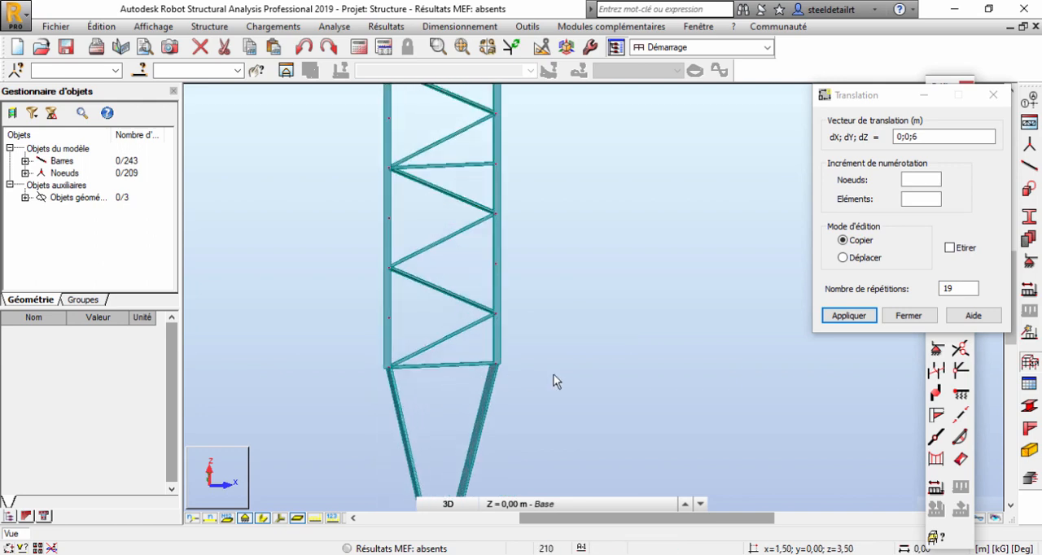
scroll(392, 349, down, 5)
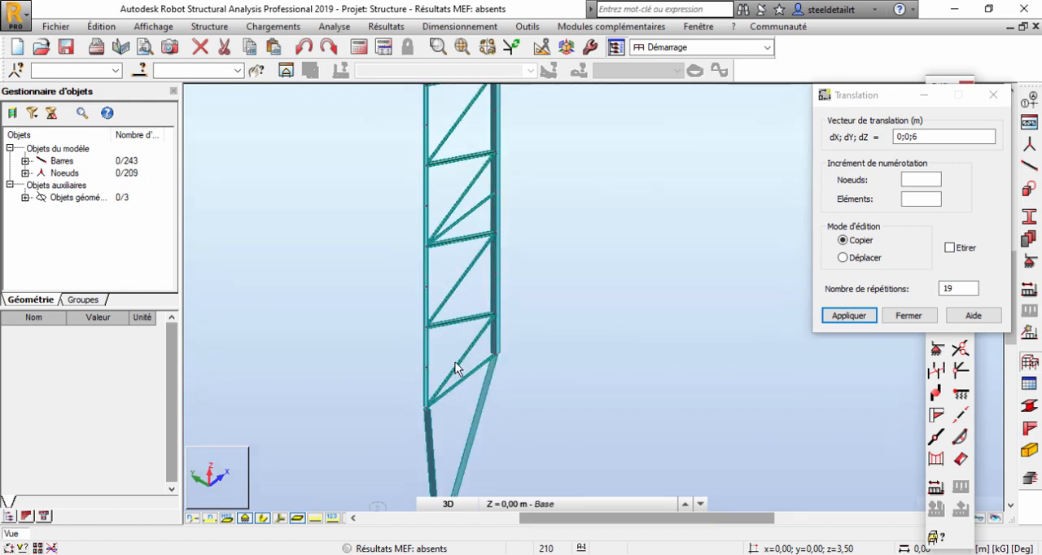
shift+middle_drag(523, 324, 480, 328)
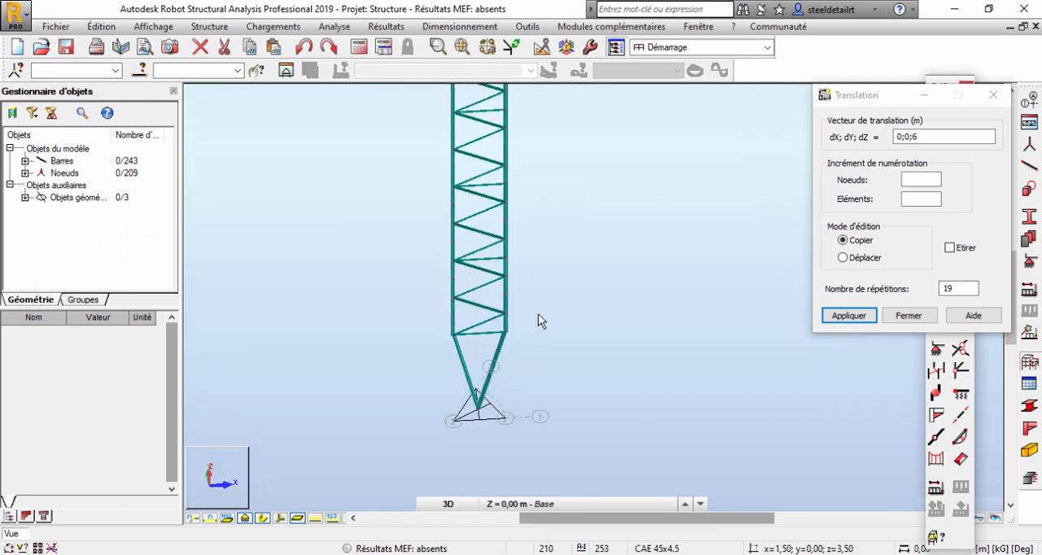
click(906, 316)
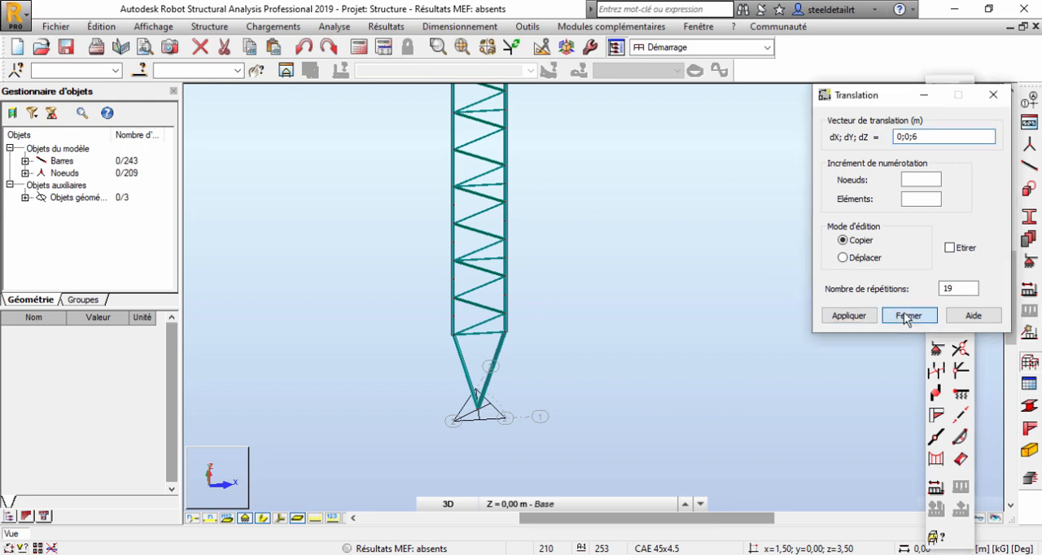
middle_drag(573, 213, 533, 299)
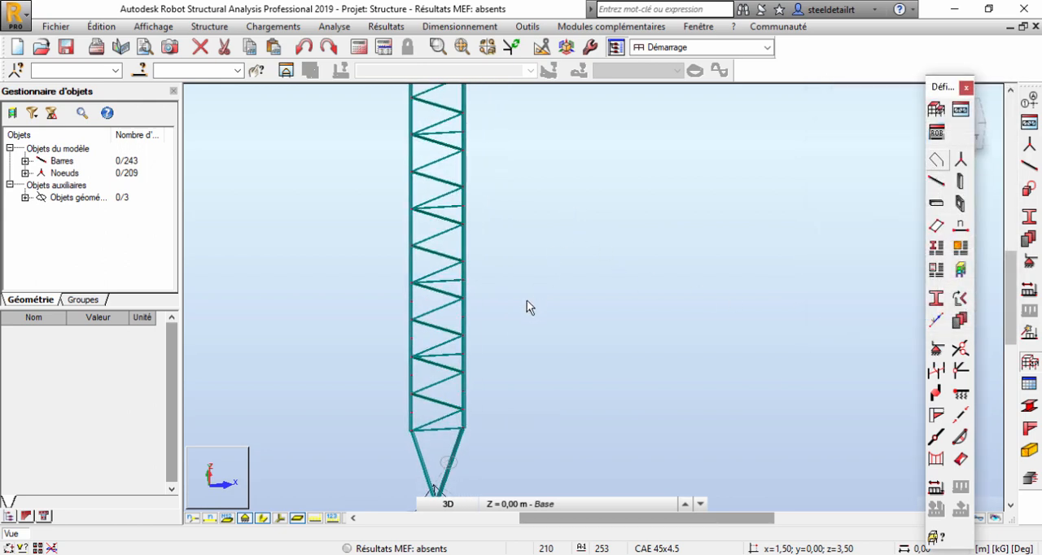
scroll(527, 281, down, 2)
middle_drag(528, 219, 529, 343)
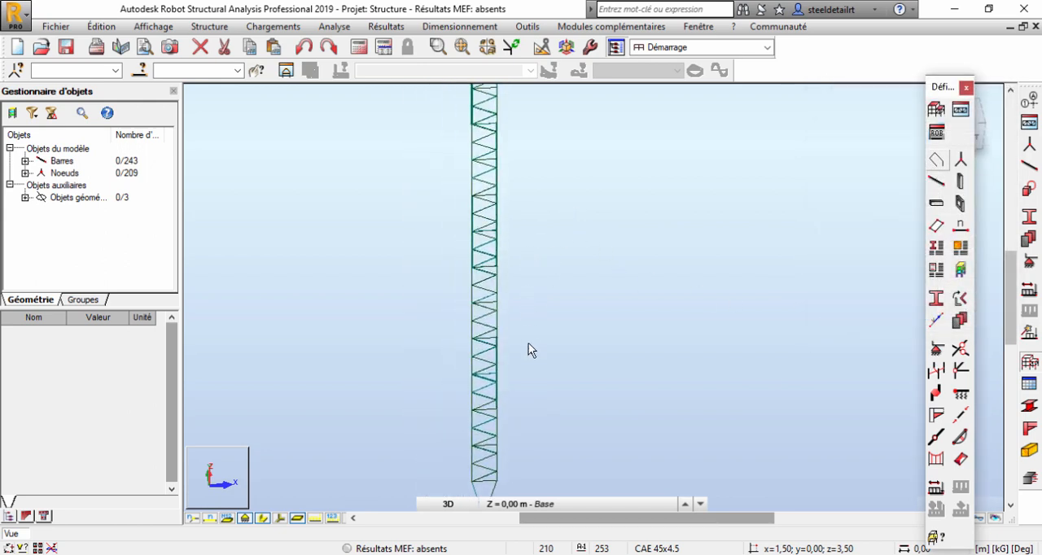
scroll(528, 343, down, 2)
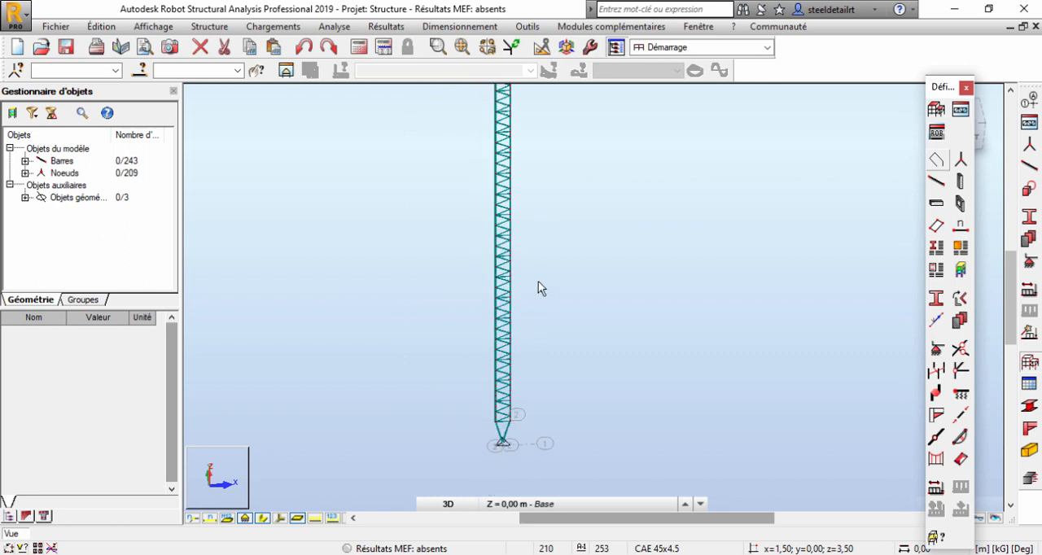
middle_drag(529, 212, 509, 295)
scroll(511, 295, down, 2)
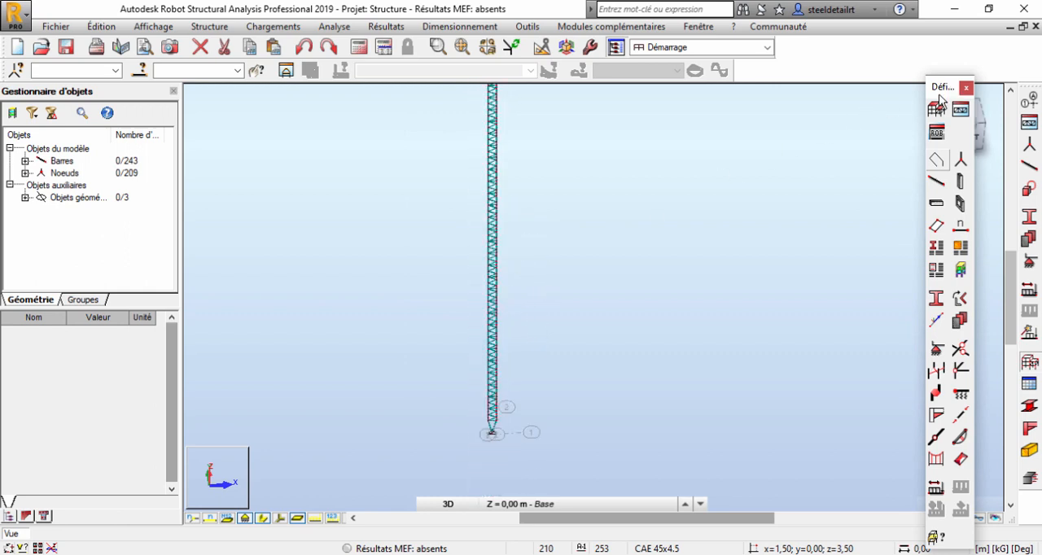
Clear the view cube, switch to the top view and select the front face's bracing with its right-hand chord over the full height.
drag(941, 96, 828, 171)
click(970, 115)
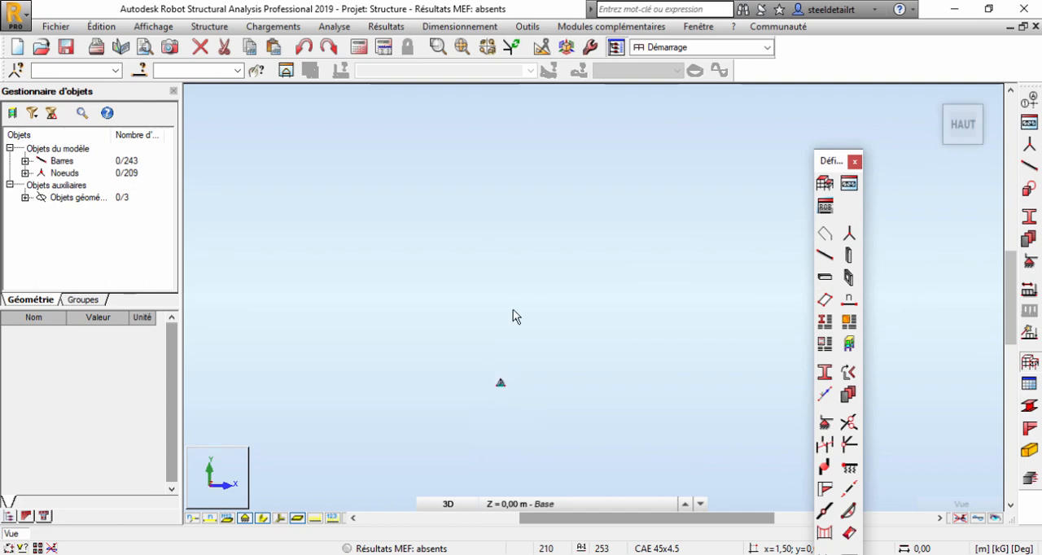
scroll(532, 315, up, 3)
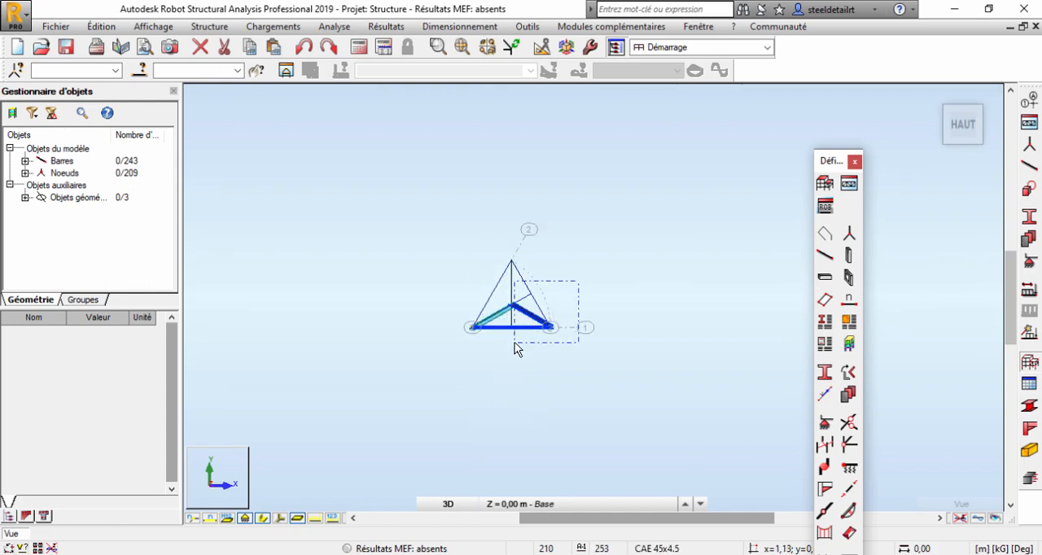
drag(520, 341, 522, 346)
shift+middle_drag(524, 353, 526, 281)
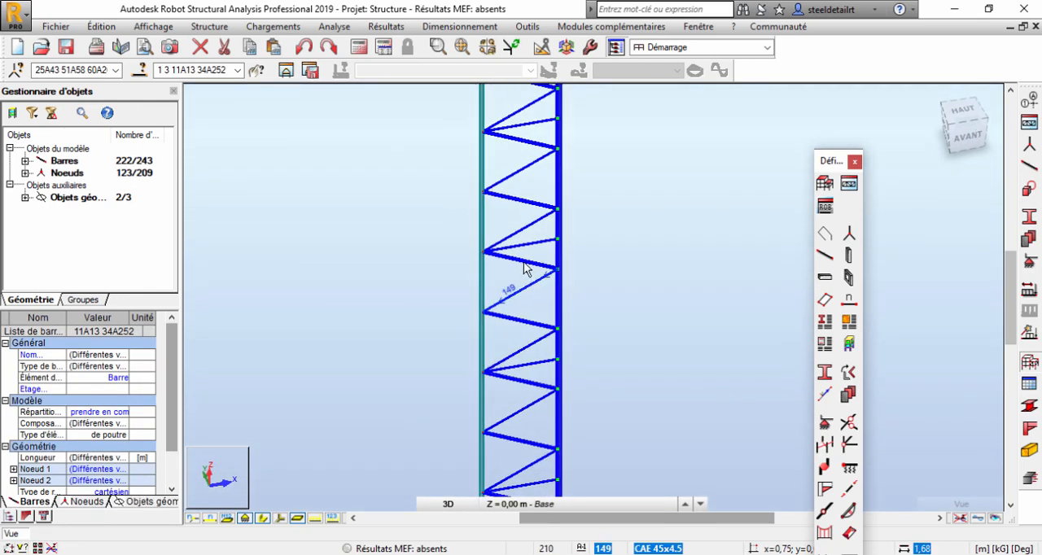
scroll(489, 222, down, 3)
scroll(475, 204, down, 2)
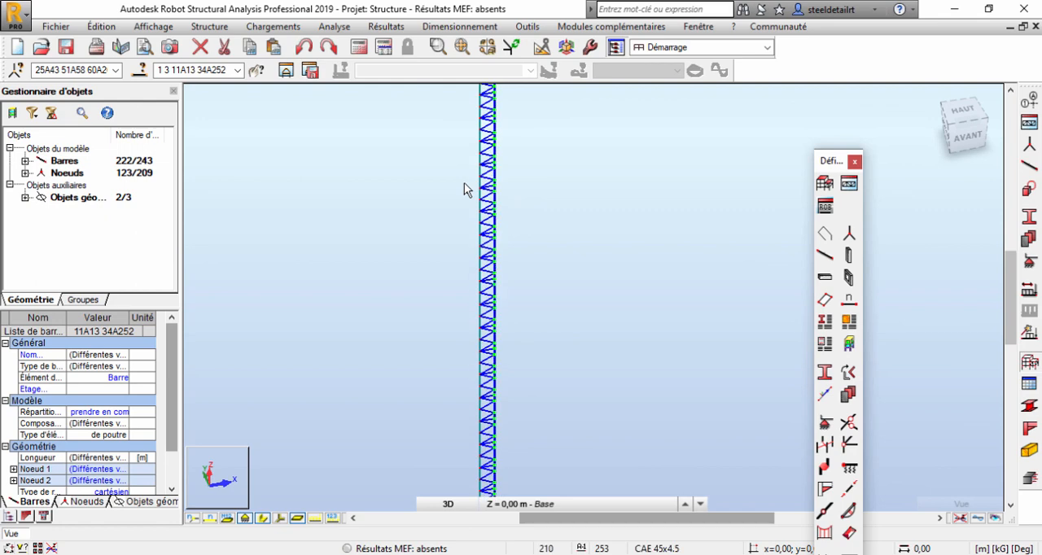
Try to copy the selected bars by rotating them -60° in the XY plane about the left chord node at 0,00; 0,00; 3,50.
click(88, 29)
mouse_move(163, 213)
click(382, 235)
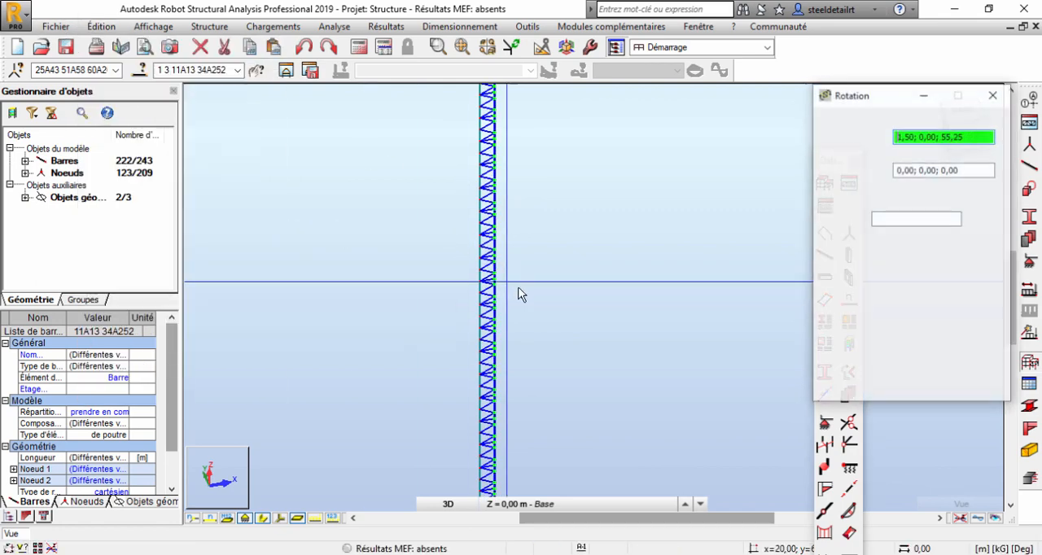
middle_drag(596, 303, 572, 149)
click(843, 187)
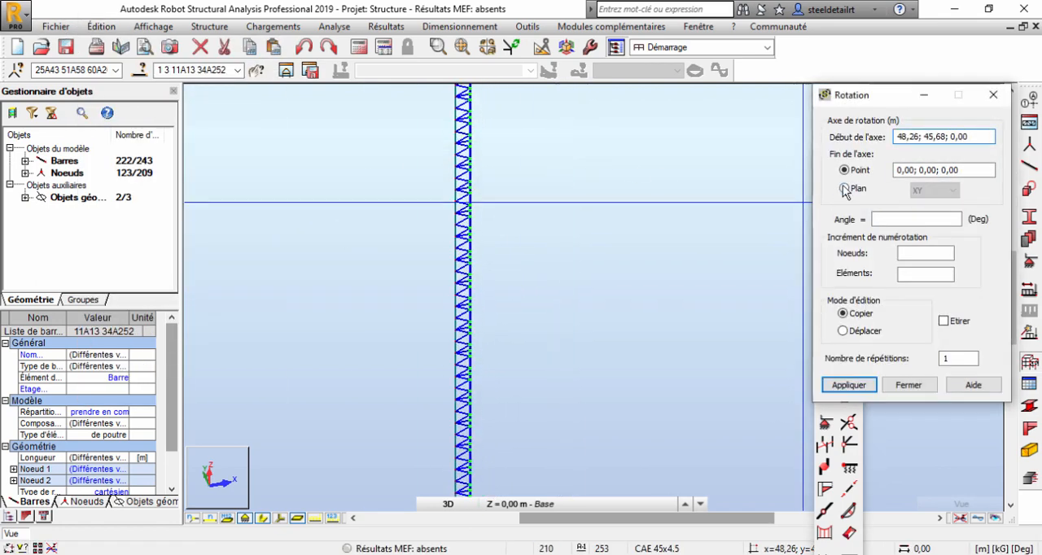
middle_drag(513, 338, 529, 193)
scroll(477, 414, up, 3)
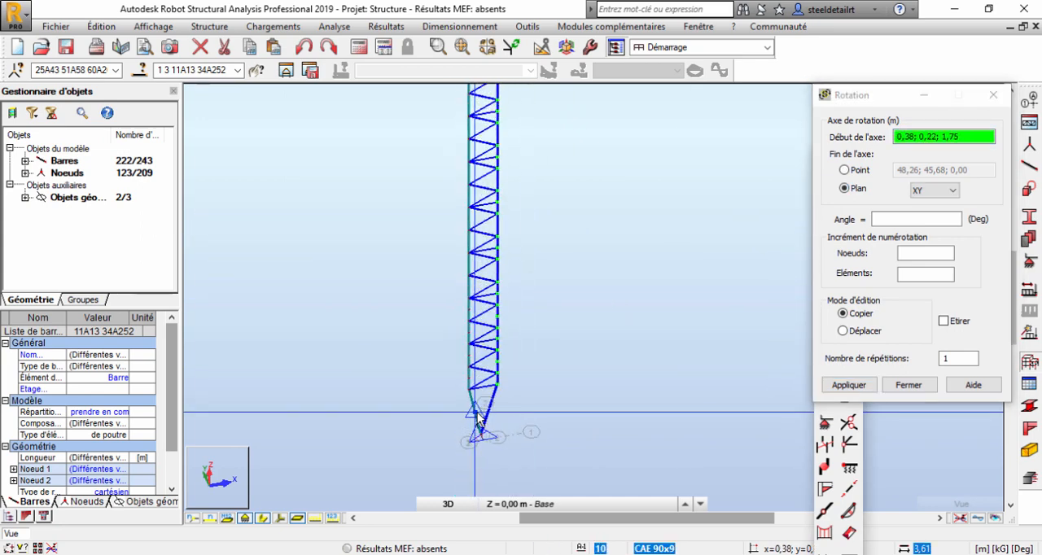
scroll(479, 418, up, 5)
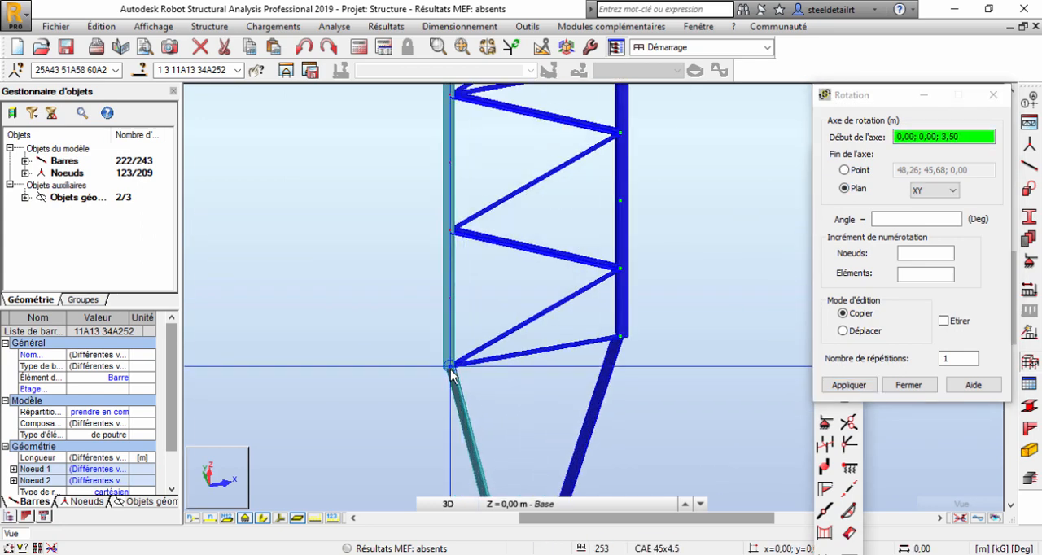
click(454, 369)
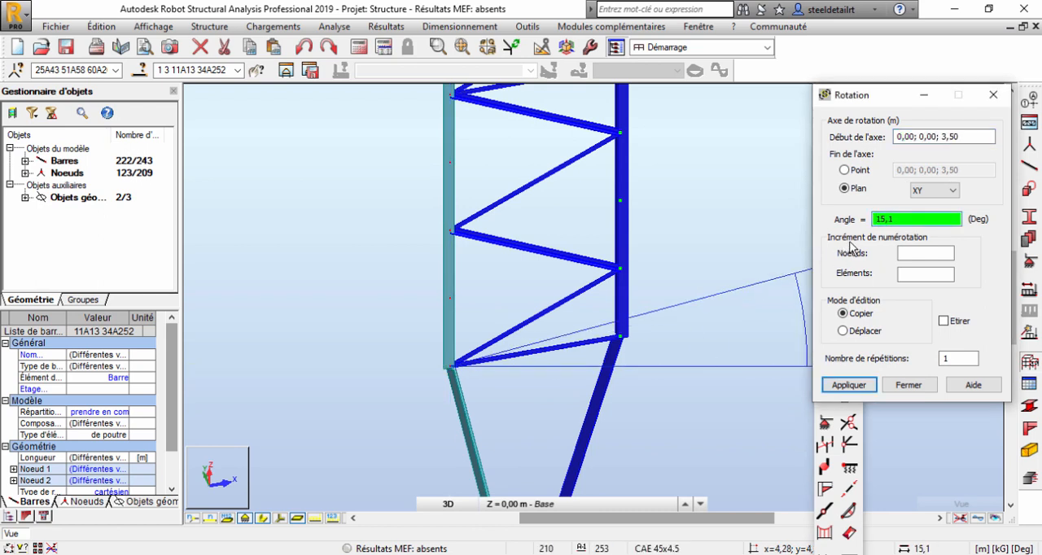
scroll(749, 252, down, 5)
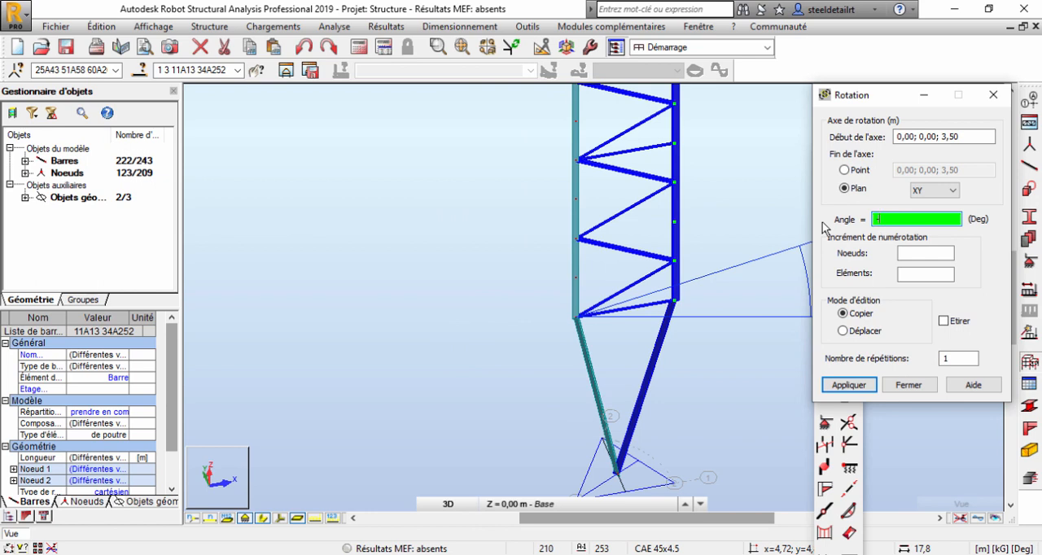
click(849, 386)
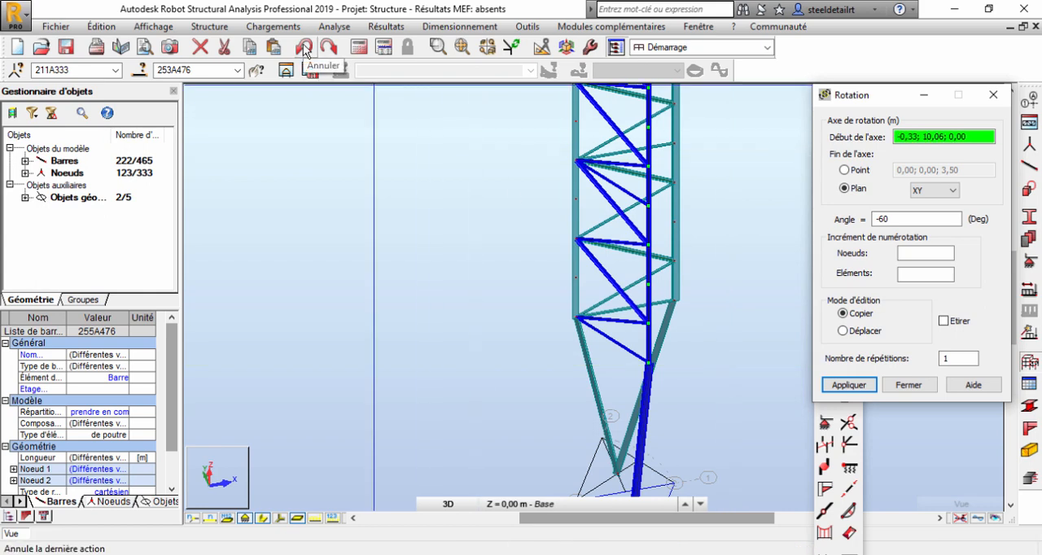
Undo the rotated copy of the mast face.
scroll(496, 210, down, 2)
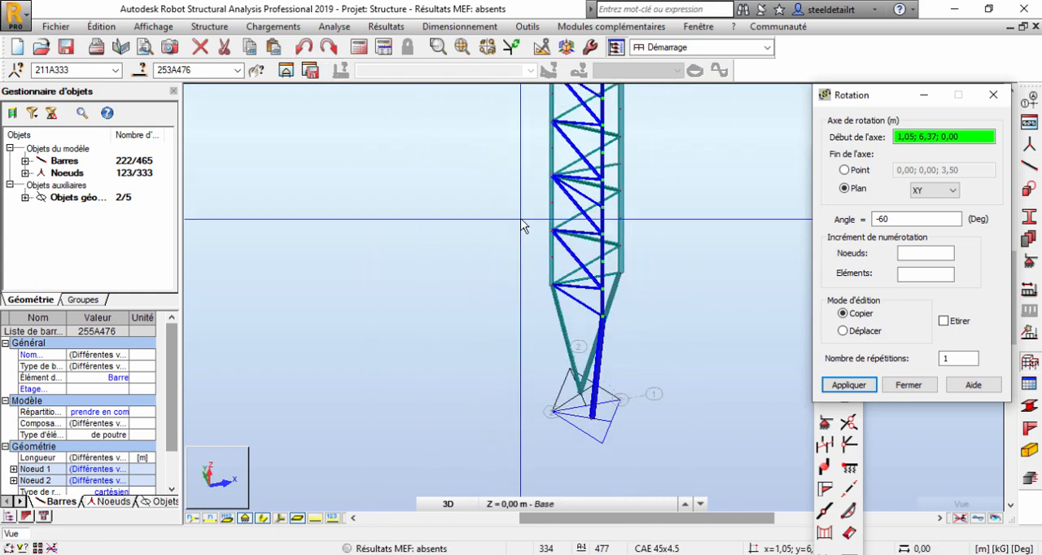
click(301, 46)
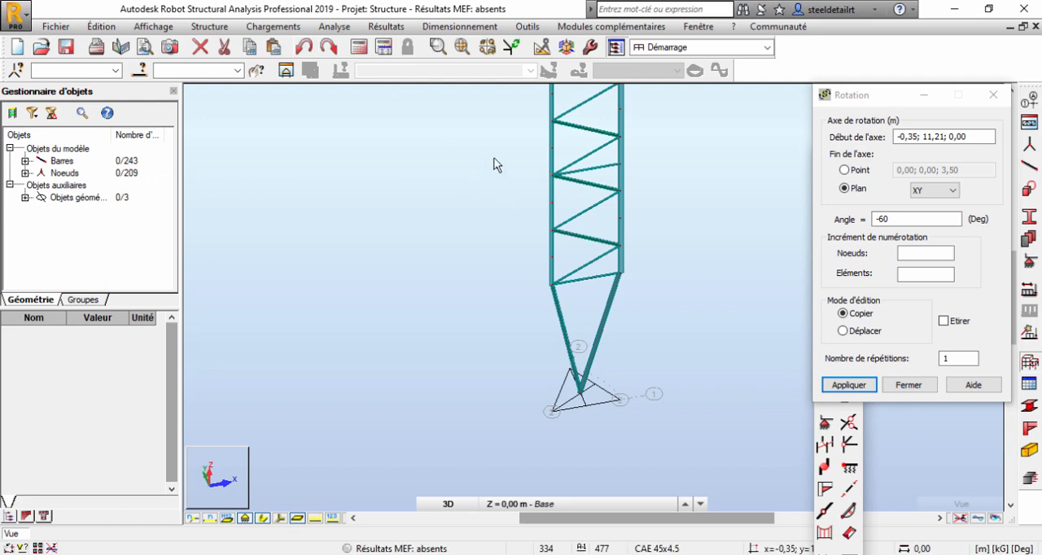
scroll(406, 316, down, 3)
Move the Rotation dialog clear of the view cube and reselect the front face's bracing with its right-hand chord from the top view.
drag(888, 104, 833, 233)
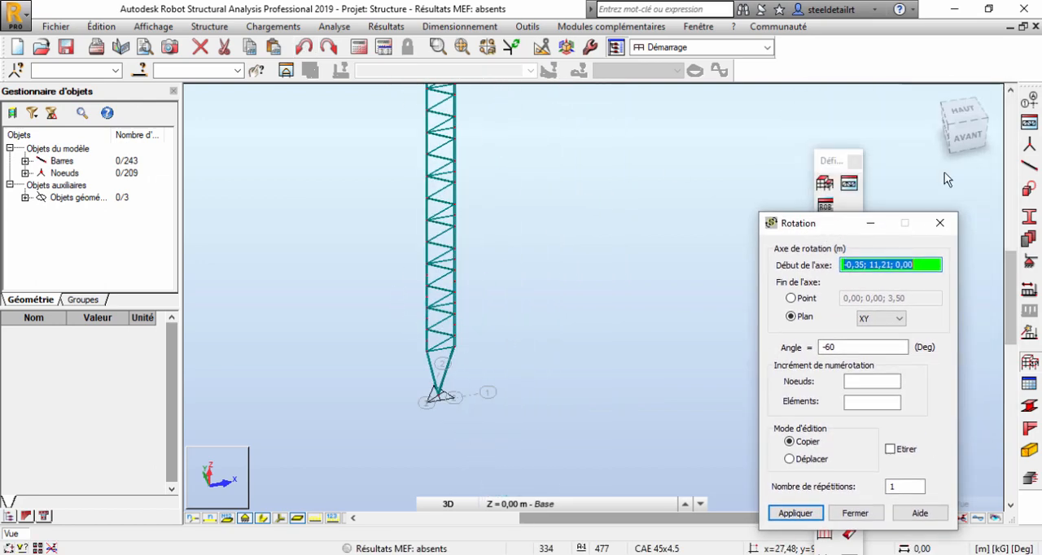
click(960, 118)
right_click(413, 196)
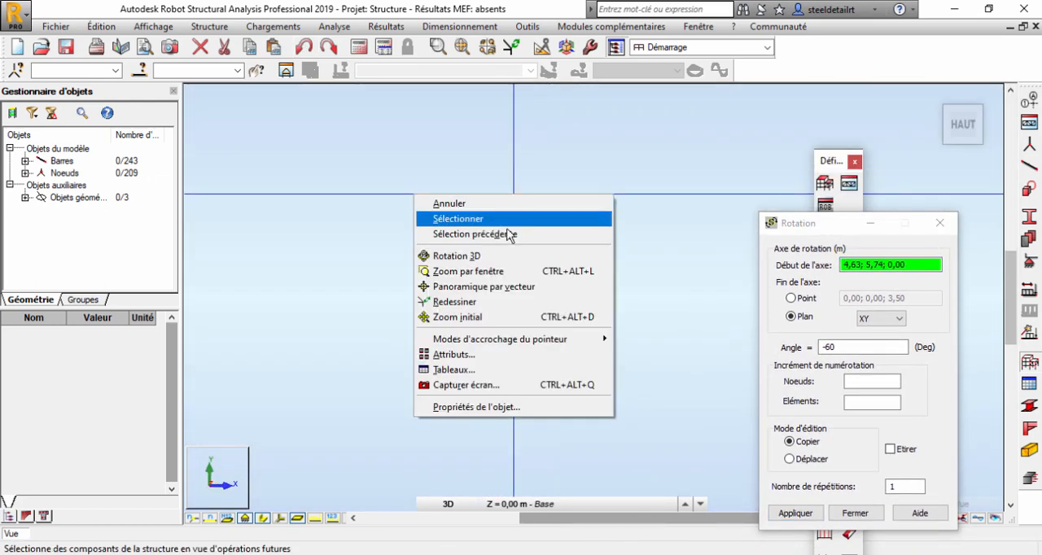
click(445, 218)
drag(463, 312, 463, 316)
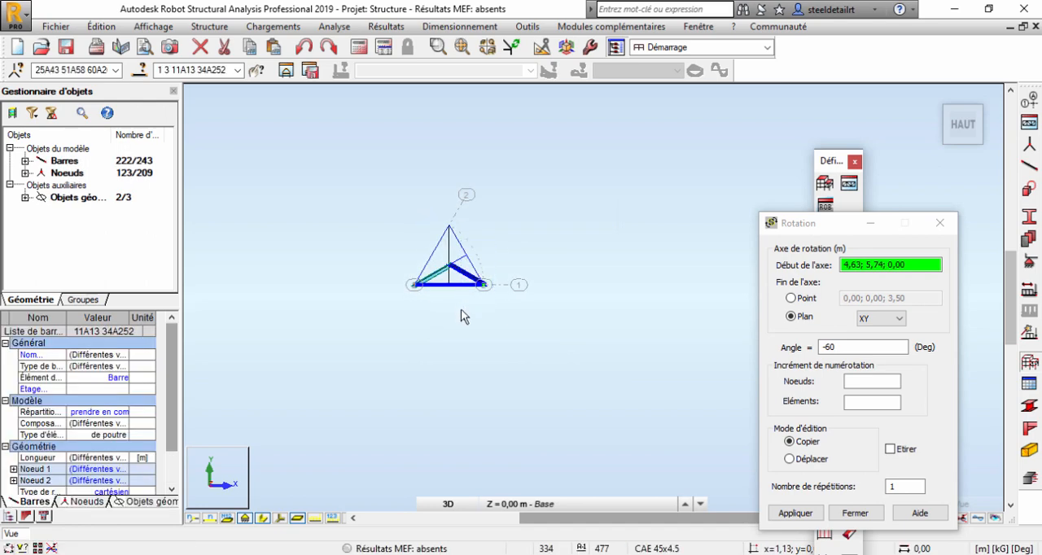
shift+middle_drag(461, 324, 487, 147)
Deselect the base construction lines and copy the selected bars by rotating them 60° in the XY plane about the left chord node at 0,00; 0,00; 3,50.
scroll(472, 344, up, 5)
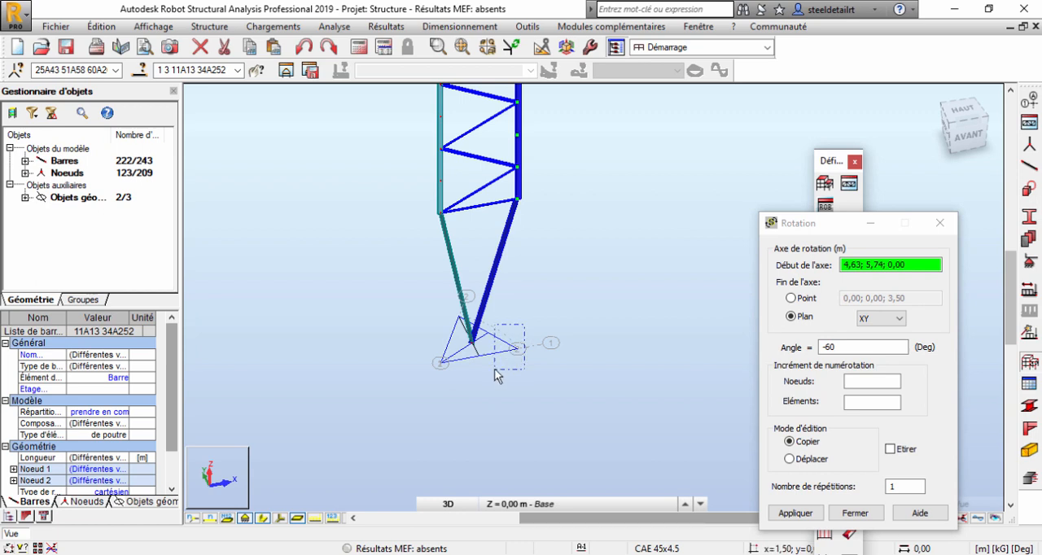
ctrl+drag(482, 382, 490, 379)
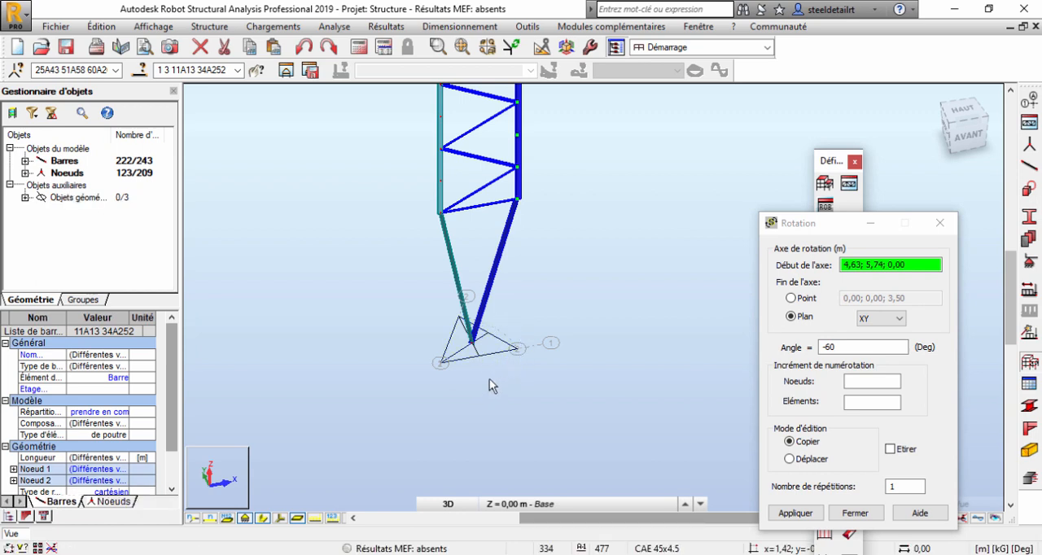
scroll(432, 204, up, 3)
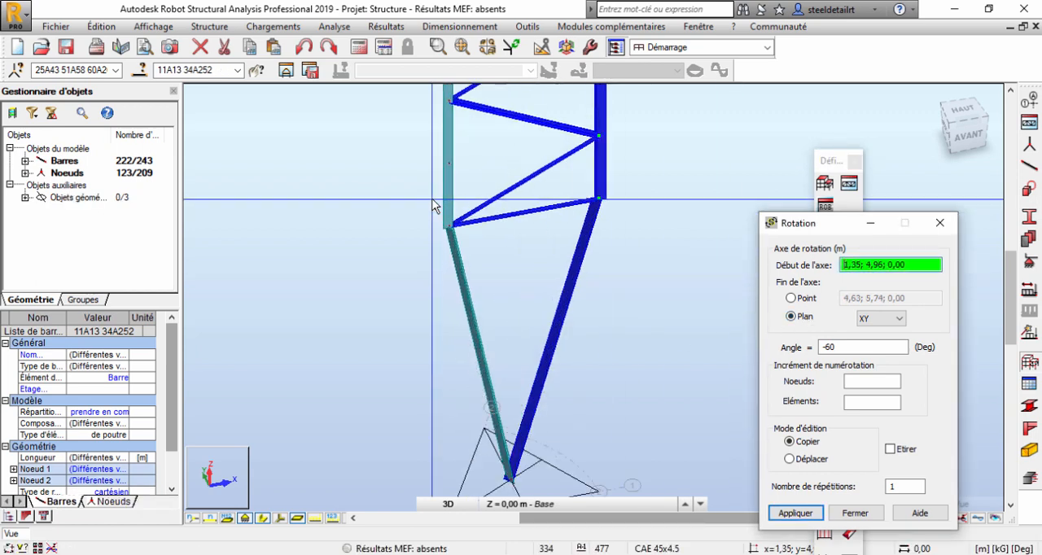
click(449, 226)
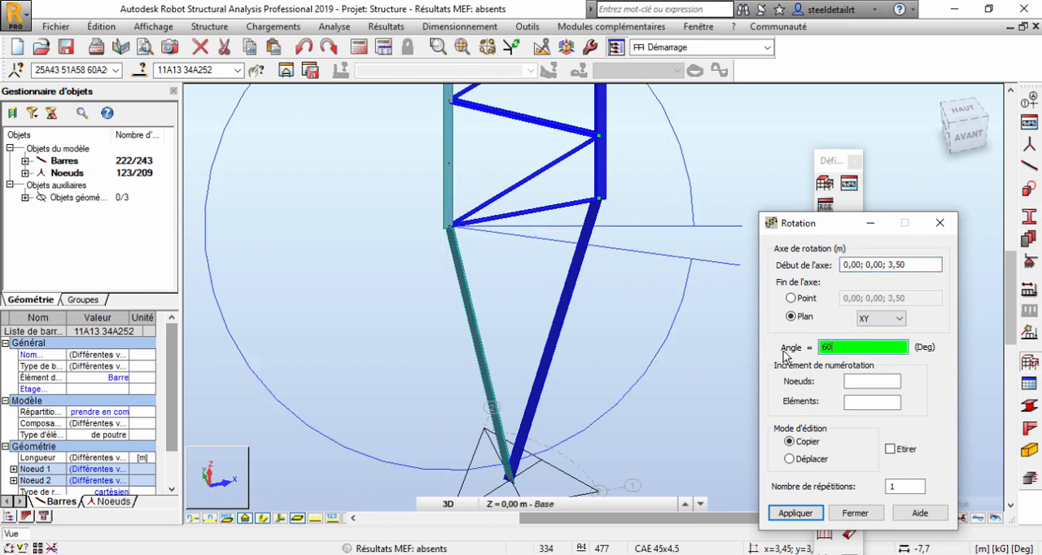
click(796, 513)
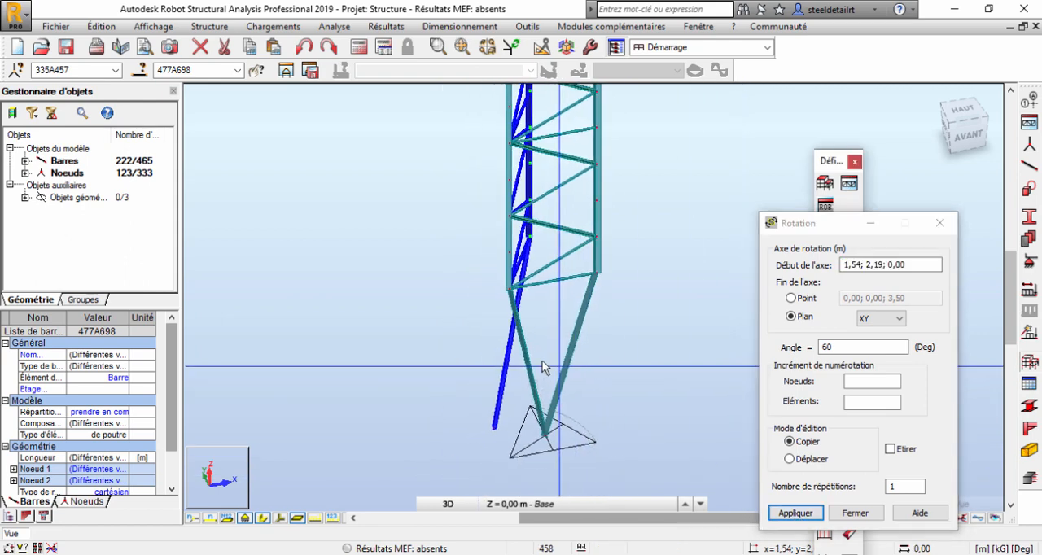
Delete the misplaced inclined base leg from the rotated copy of the mast face.
shift+middle_drag(543, 362, 616, 359)
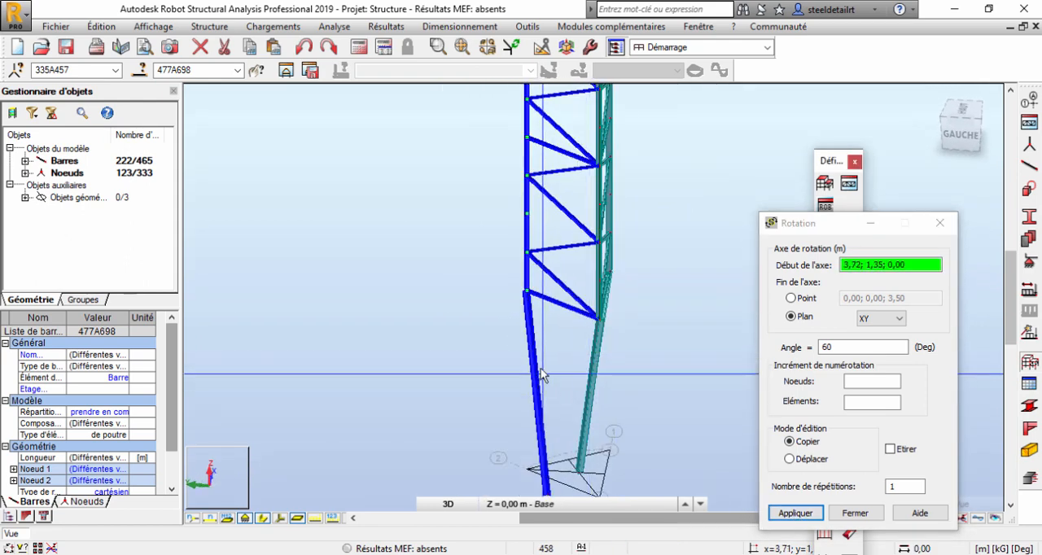
right_click(231, 205)
click(334, 232)
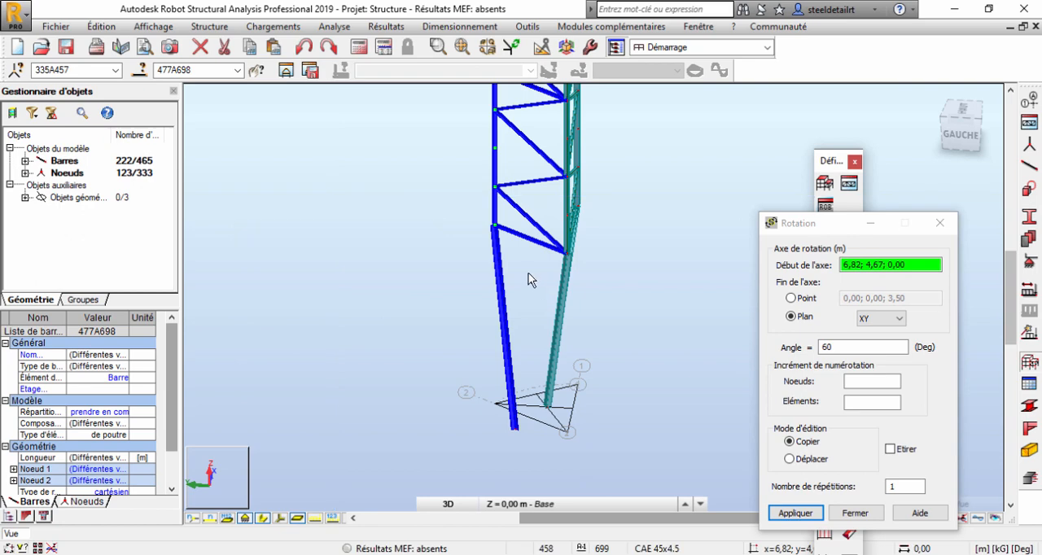
click(500, 279)
key(Delete)
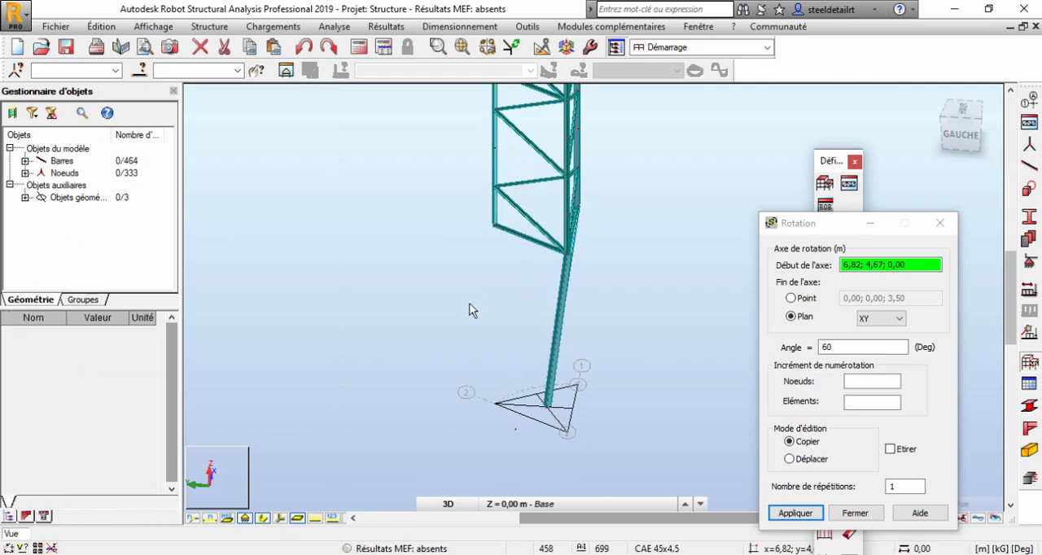
Hide the section shapes and draw a MEMBRURES bar with section CAE 90x9 from the rear chord's lowest node to the mast's base node.
click(1030, 166)
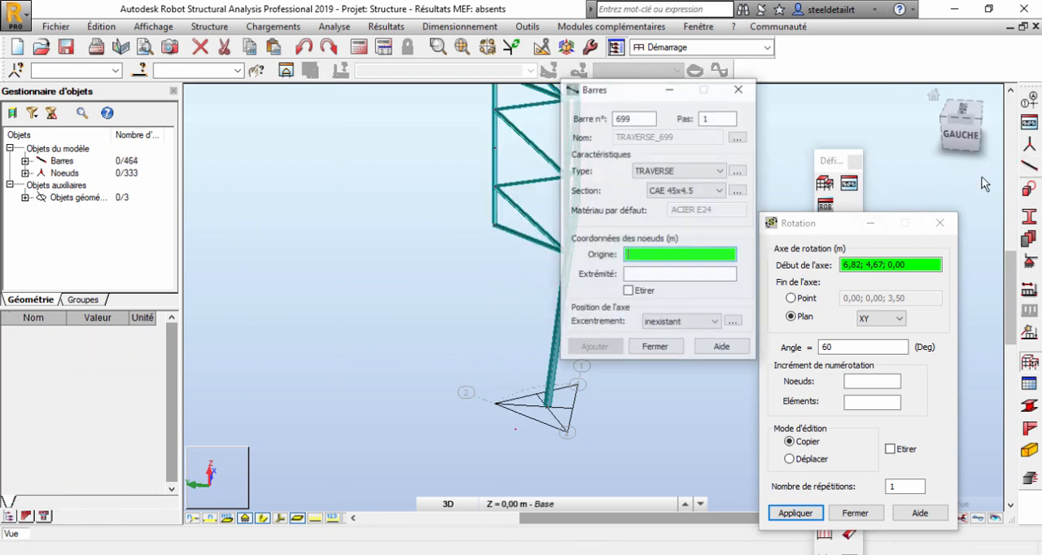
click(697, 173)
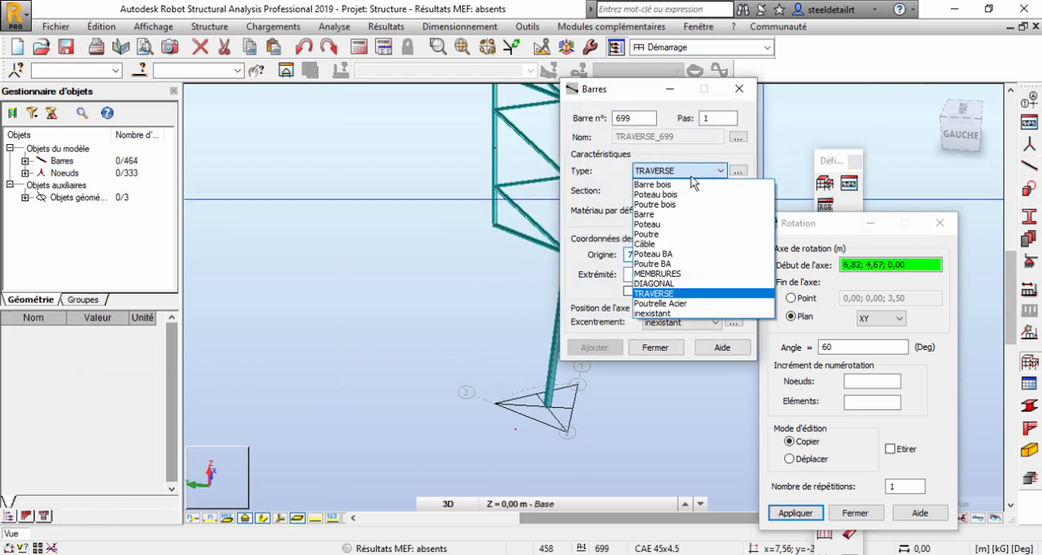
click(683, 274)
click(686, 191)
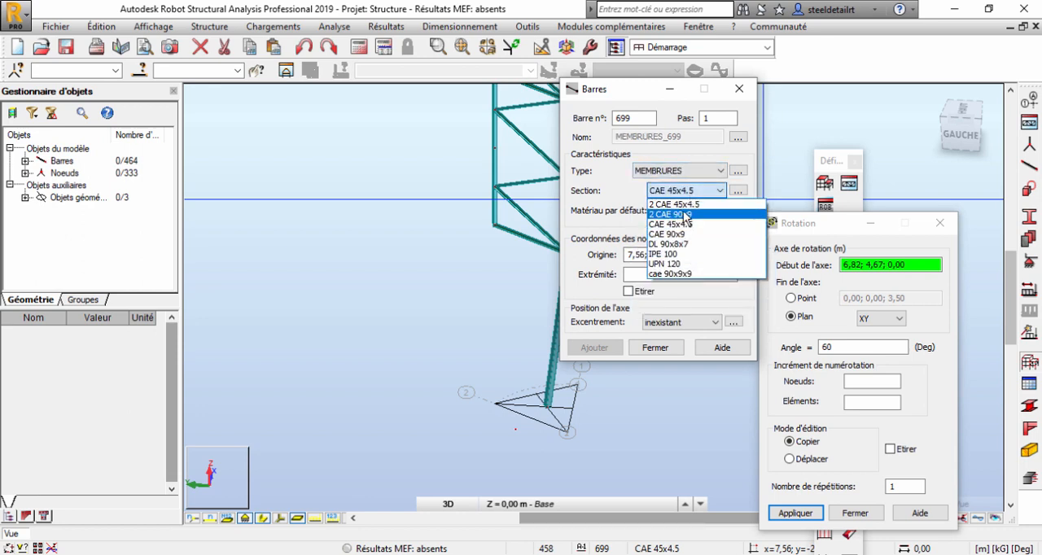
click(666, 234)
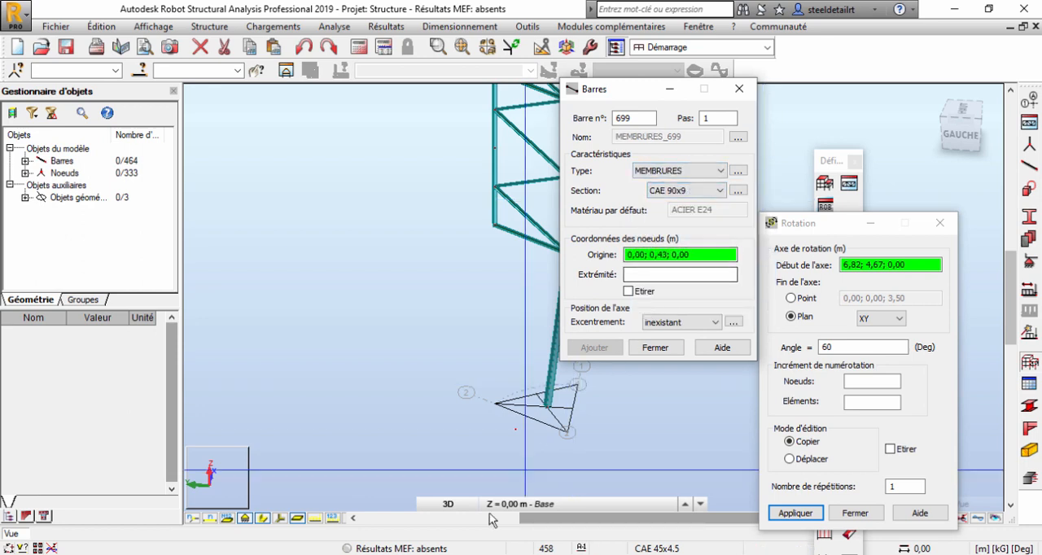
click(263, 519)
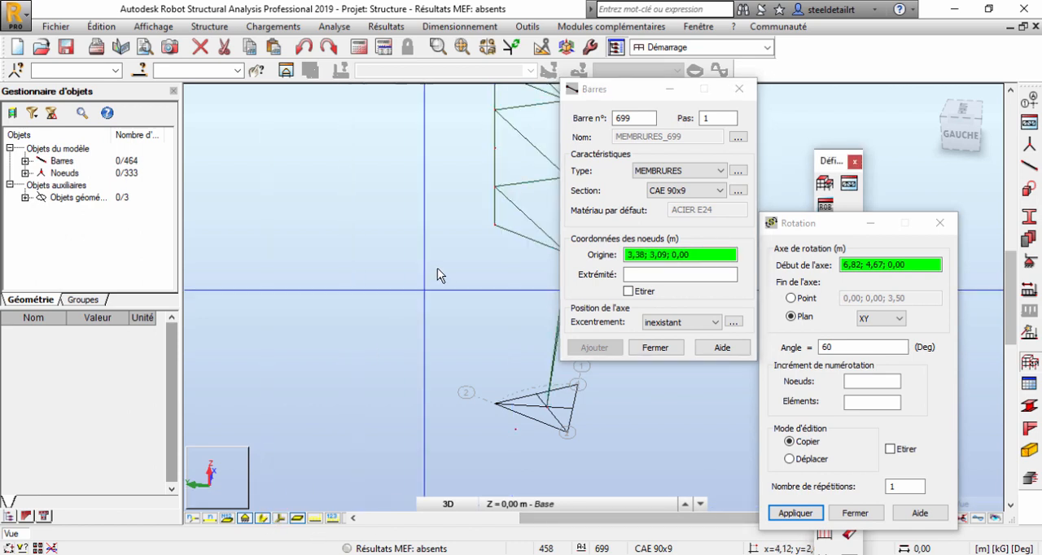
click(493, 227)
scroll(539, 385, up, 3)
click(553, 428)
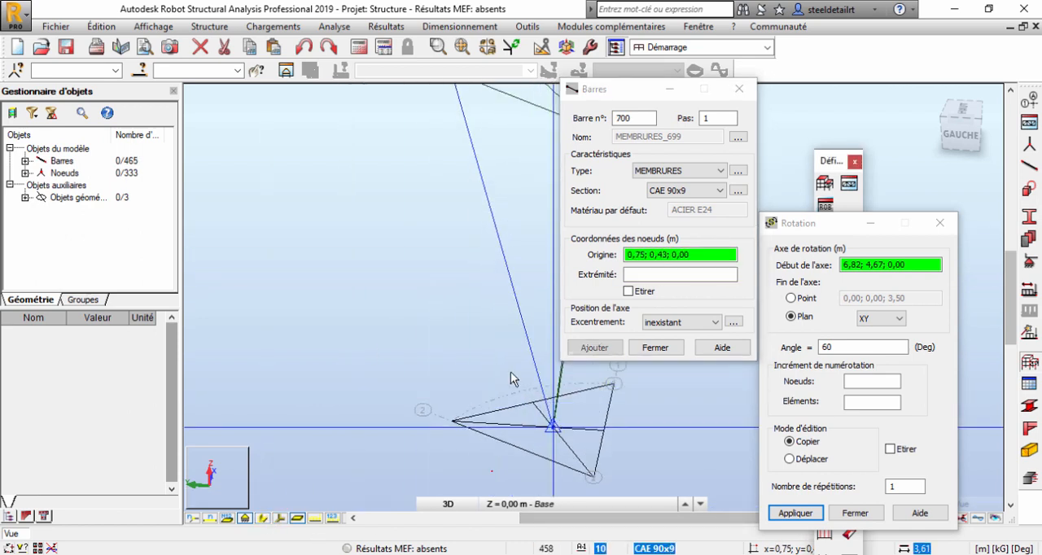
right_click(456, 258)
click(452, 288)
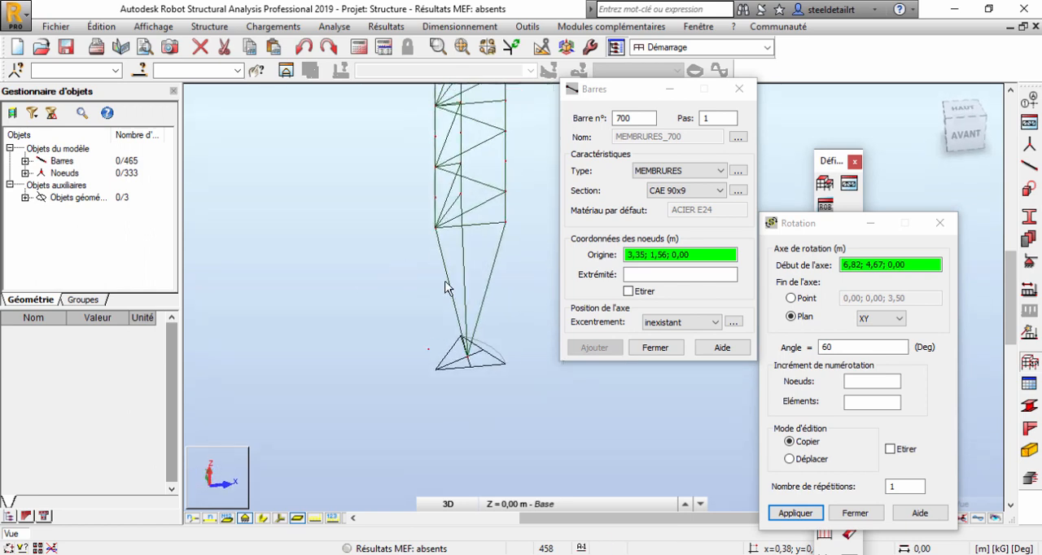
Delete the stray node left outside the triangular base, selecting it in the top view.
scroll(472, 277, down, 5)
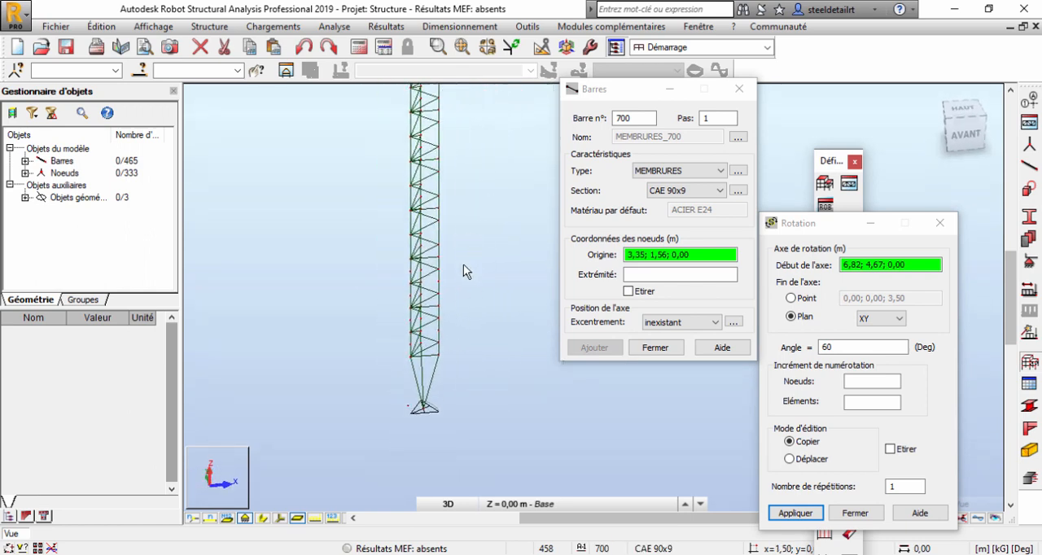
click(963, 108)
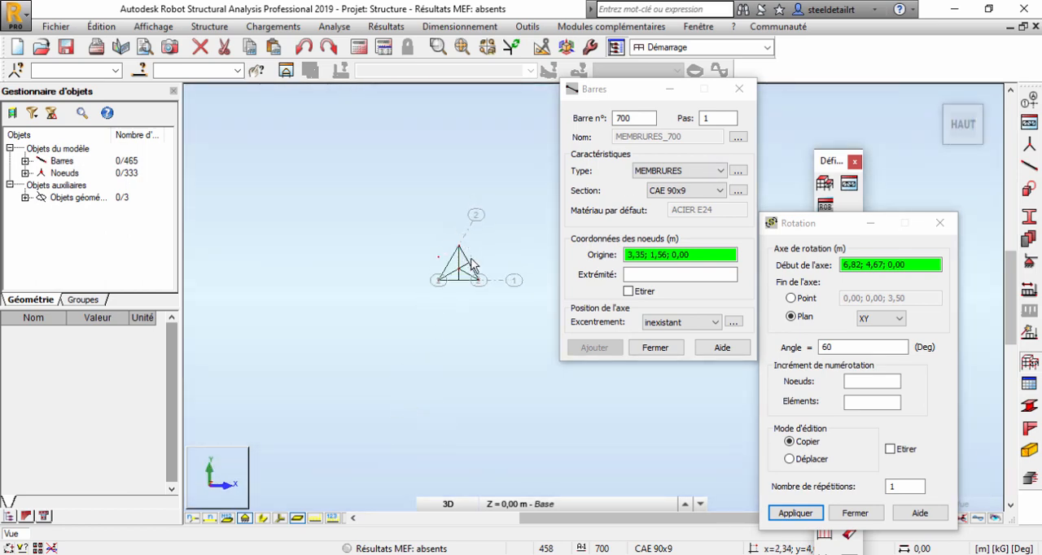
scroll(474, 267, up, 2)
drag(422, 237, 421, 239)
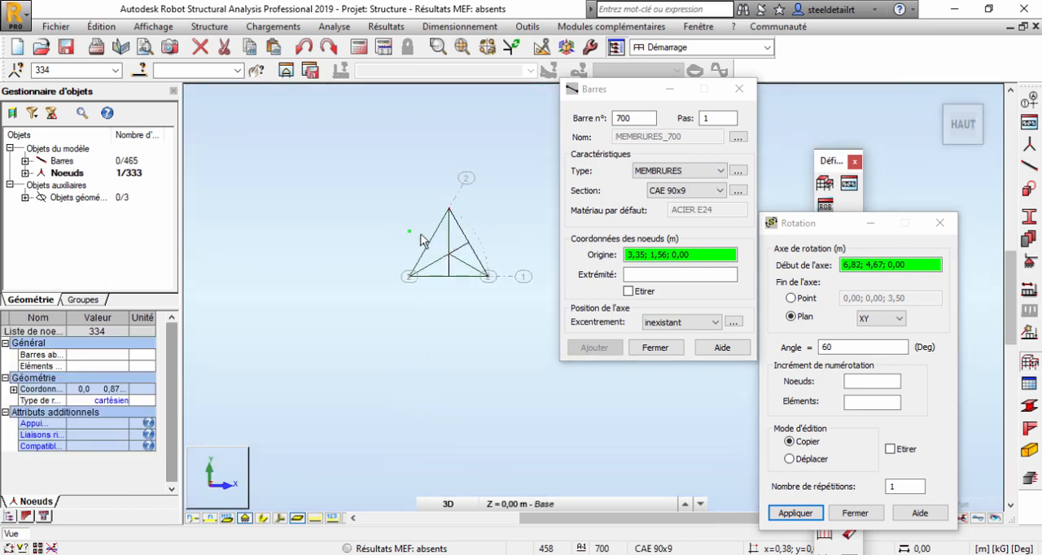
key(Delete)
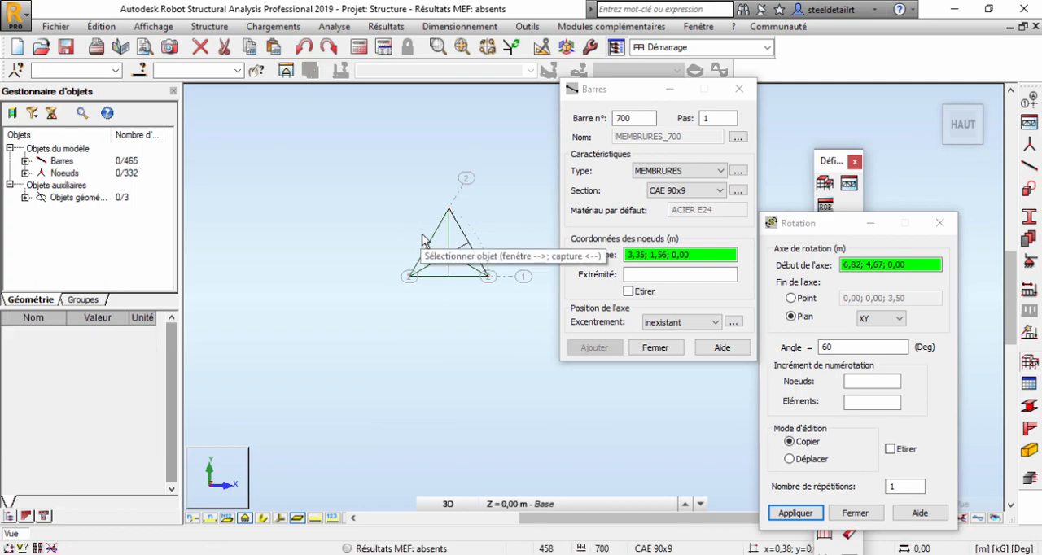
Select the front face's bars and right-hand chord in the top view and check the selection along the mast.
scroll(499, 259, up, 2)
drag(438, 280, 437, 281)
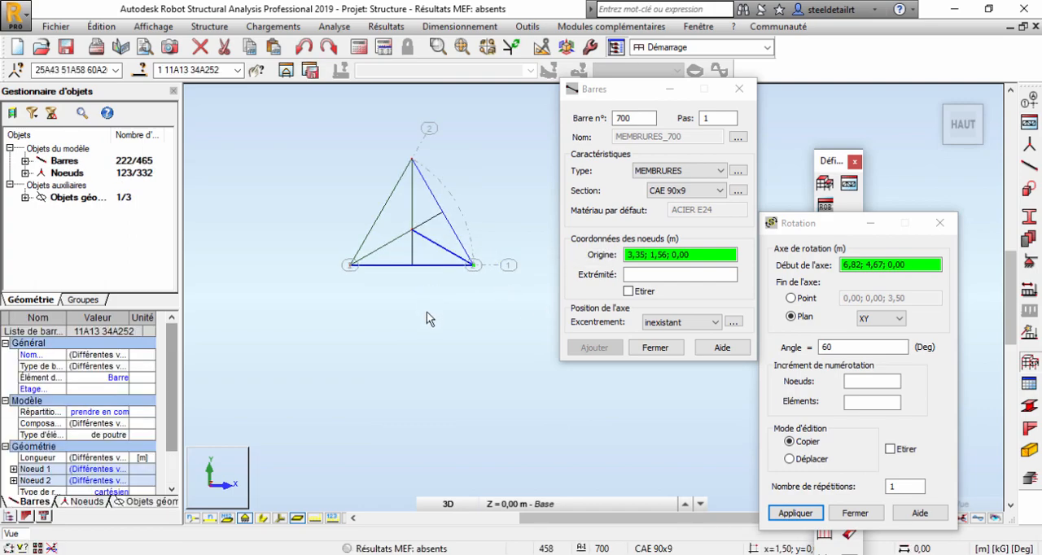
shift+middle_drag(428, 313, 441, 235)
scroll(440, 232, down, 5)
scroll(453, 285, down, 3)
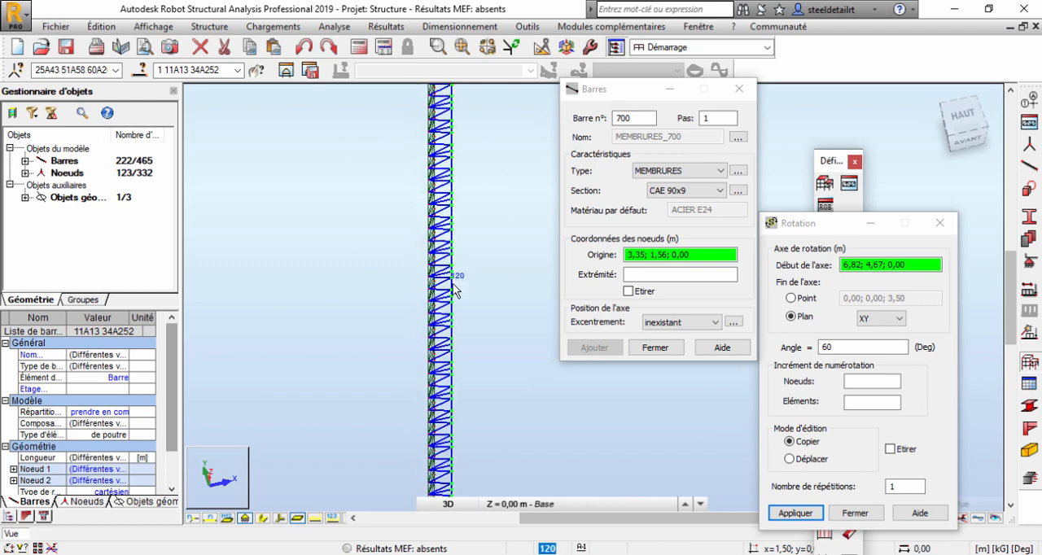
scroll(468, 343, up, 2)
scroll(463, 135, down, 4)
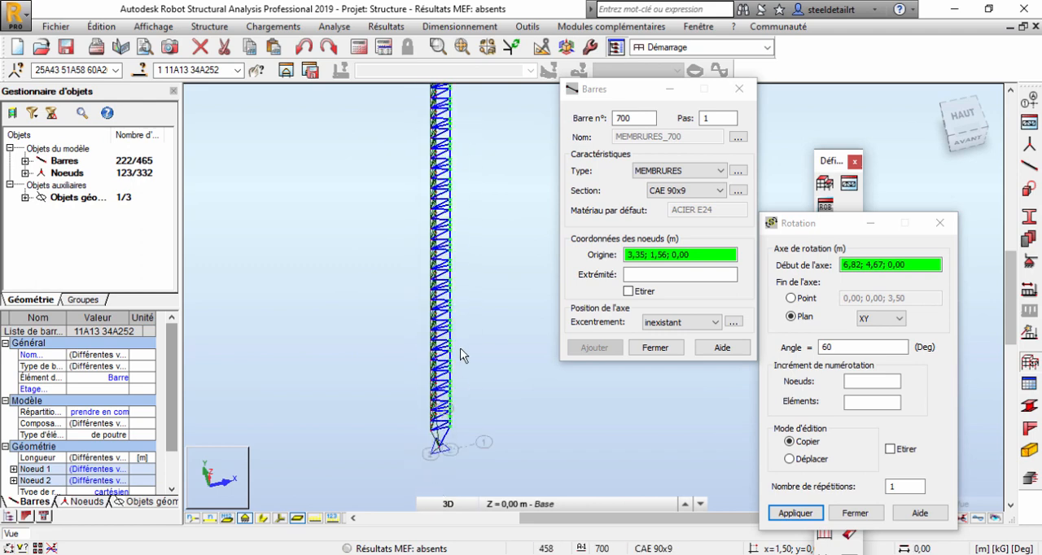
scroll(460, 355, up, 5)
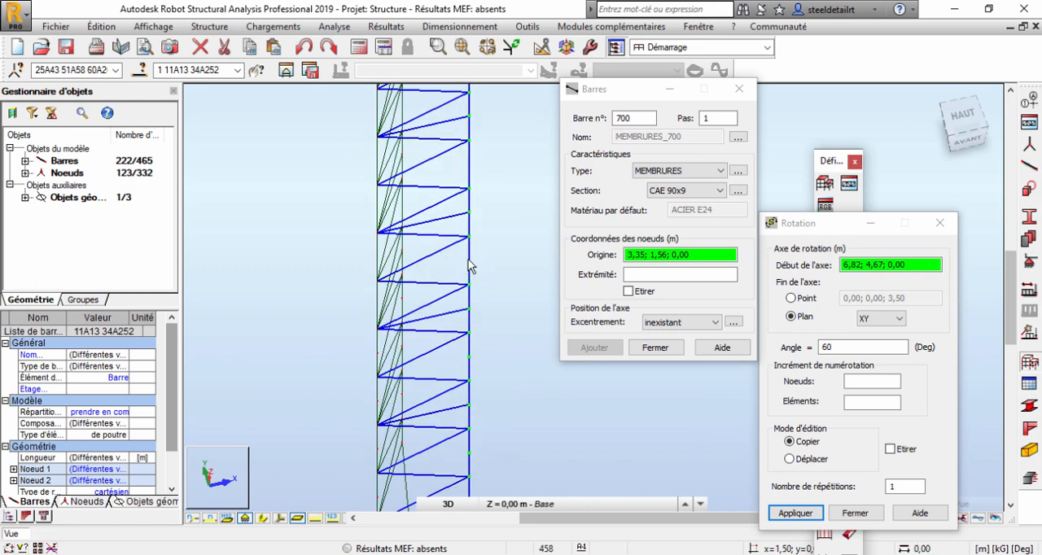
scroll(468, 273, up, 2)
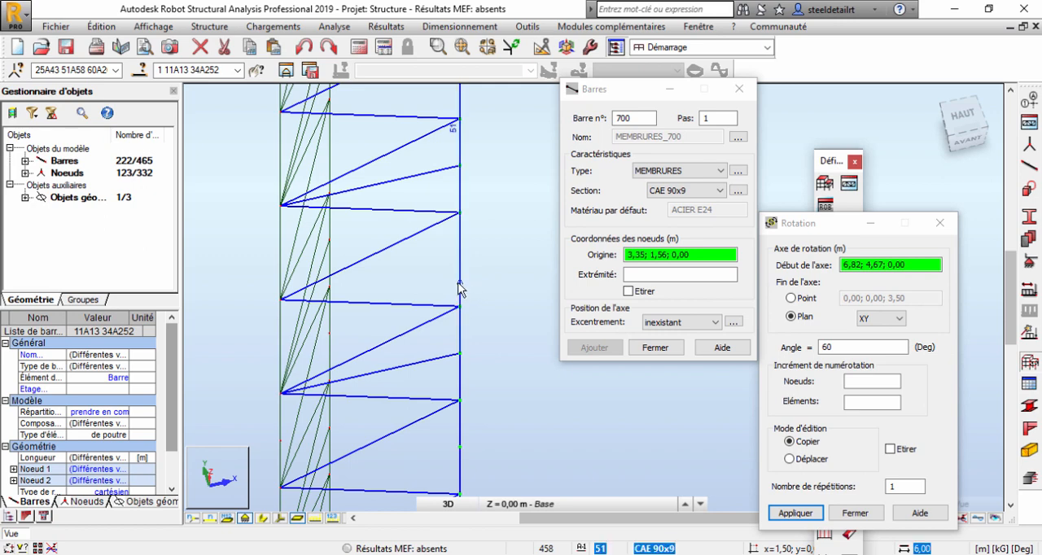
scroll(466, 273, down, 6)
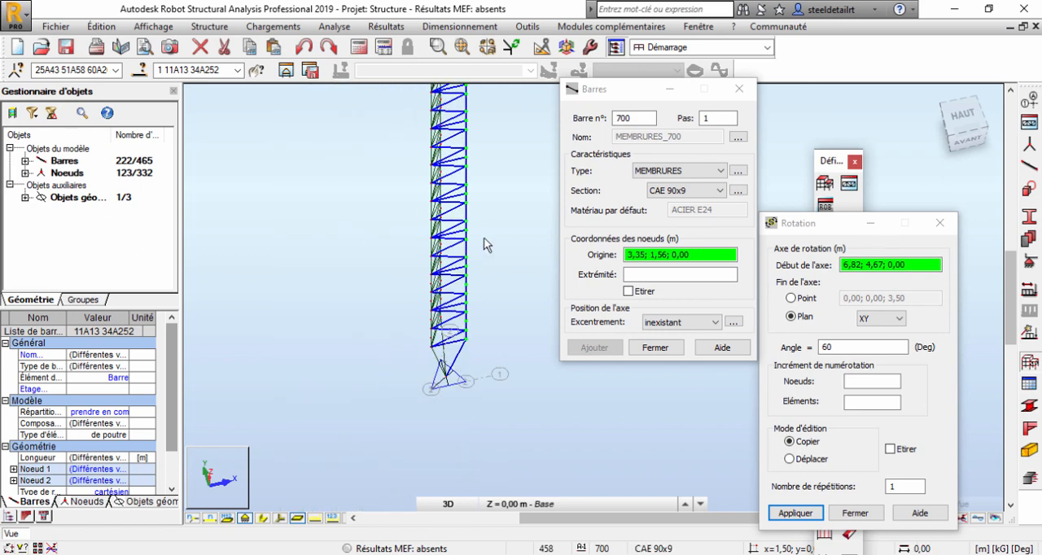
Remove all bars of type MEMBRURES from the selection so only the front face's bracing stays selected.
click(102, 26)
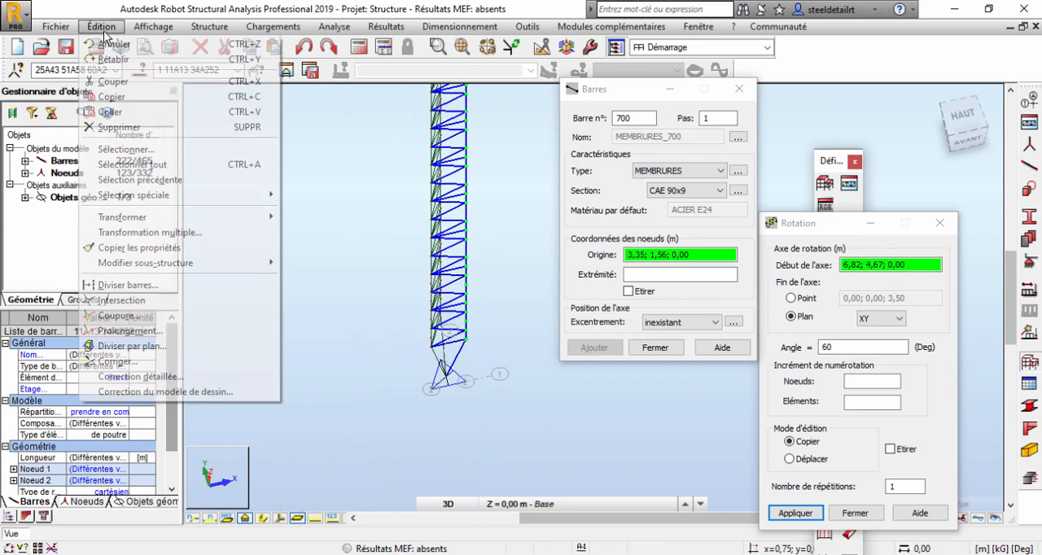
click(134, 147)
drag(881, 99, 625, 77)
click(599, 118)
click(592, 143)
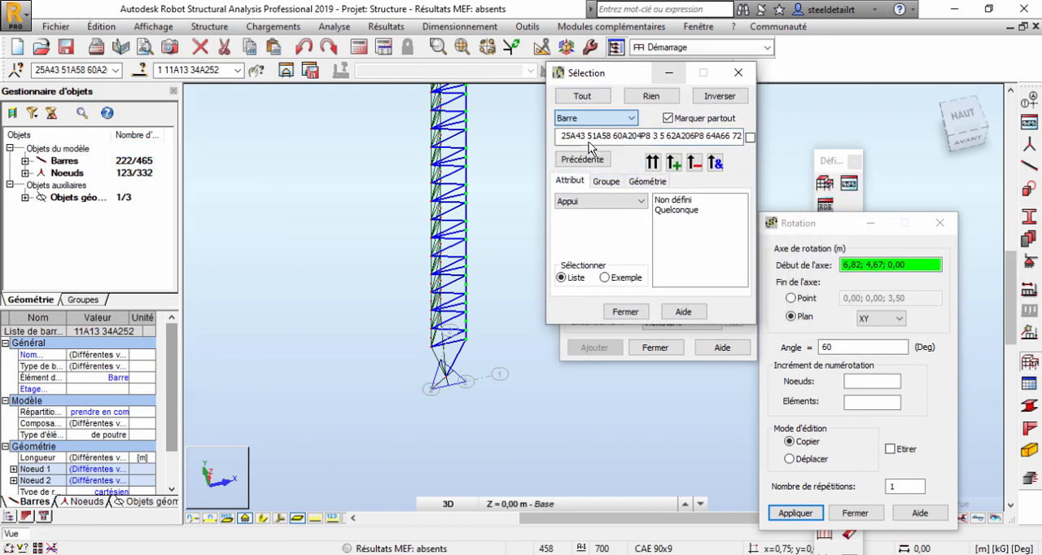
click(601, 202)
click(585, 236)
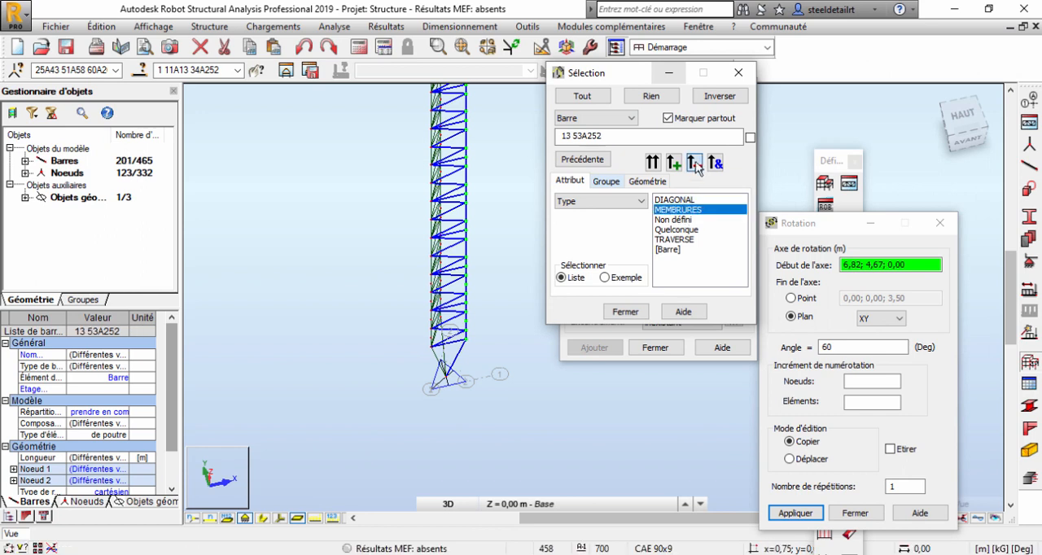
scroll(456, 305, up, 5)
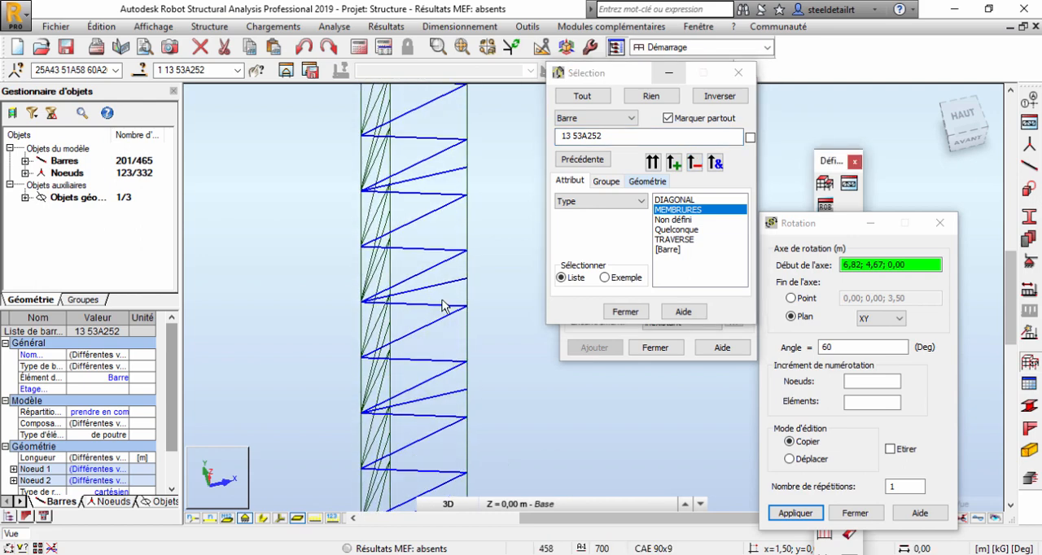
scroll(443, 306, up, 5)
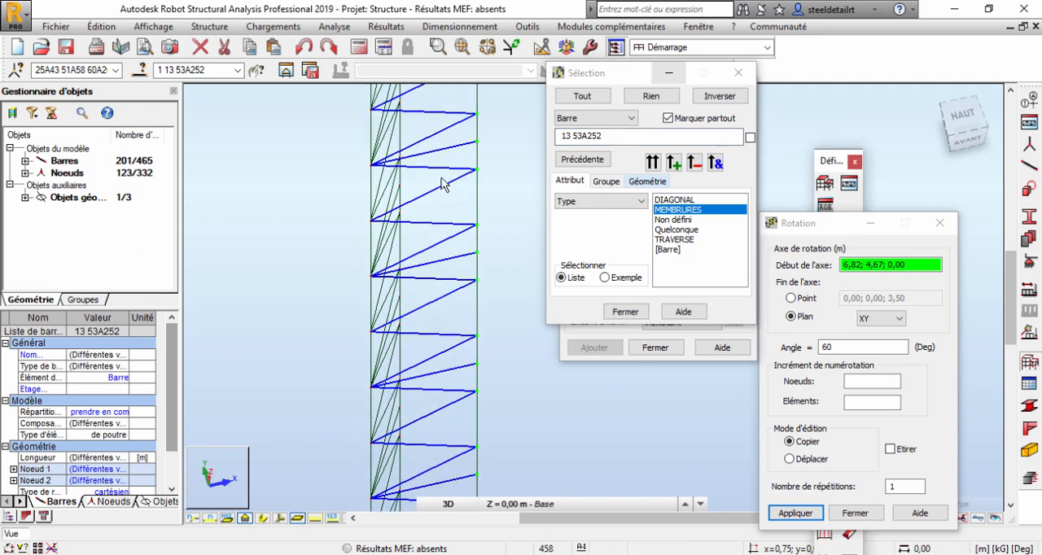
scroll(442, 184, down, 3)
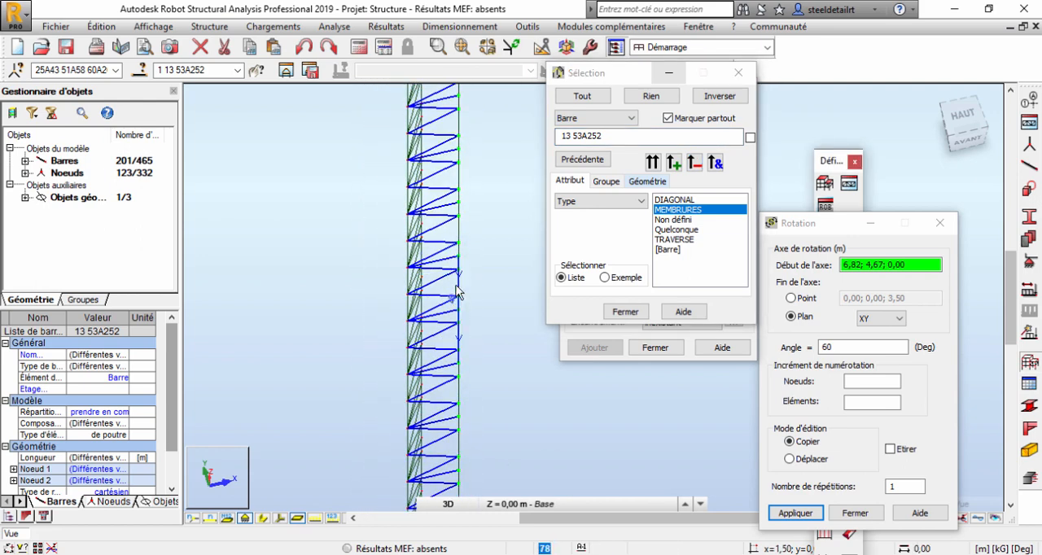
scroll(457, 291, up, 4)
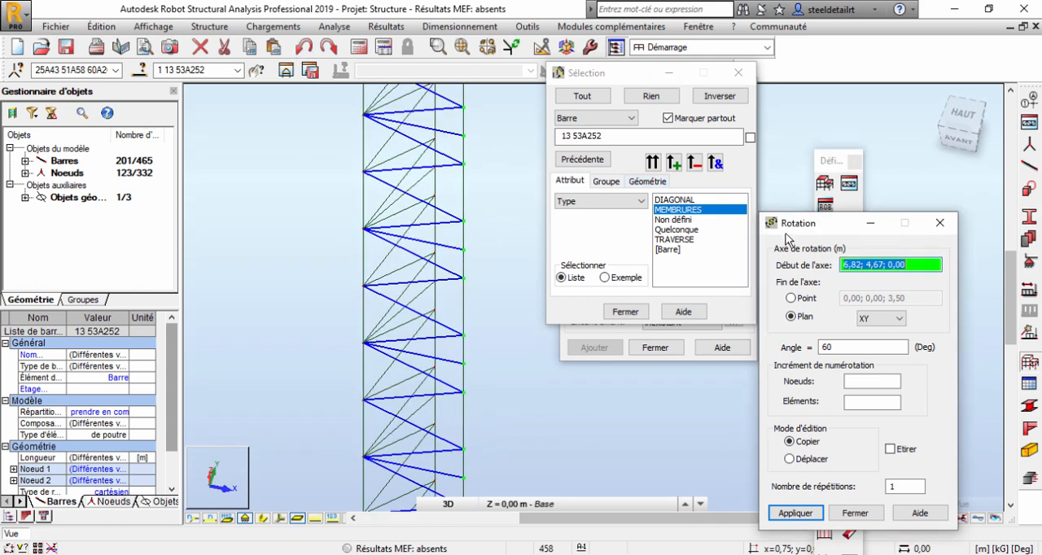
Try to copy the front face's bracing by a 60° rotation in plane XY about the right-hand chord's lowest node (1,50; 0,00; 3,50).
scroll(501, 193, down, 3)
scroll(464, 447, up, 6)
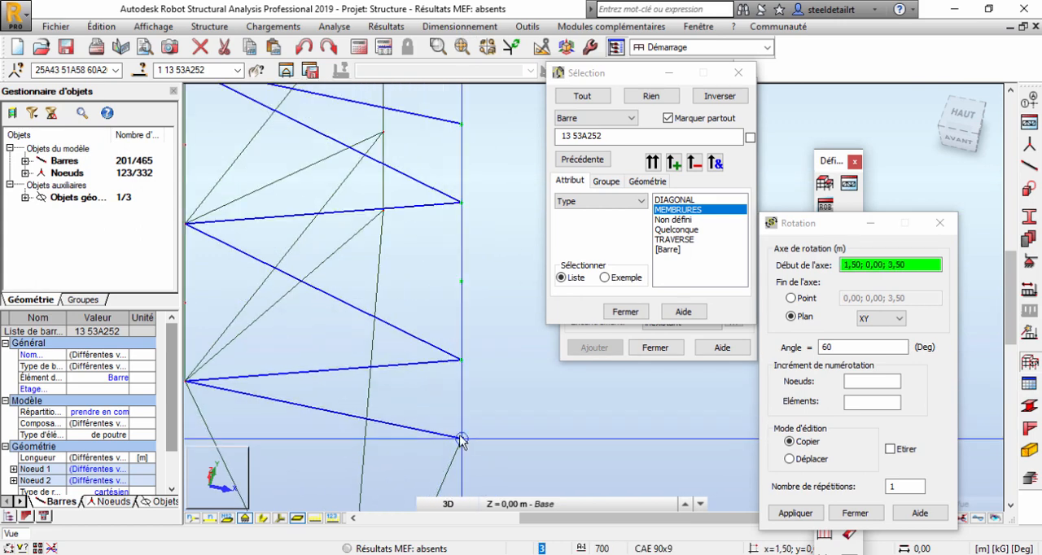
click(461, 440)
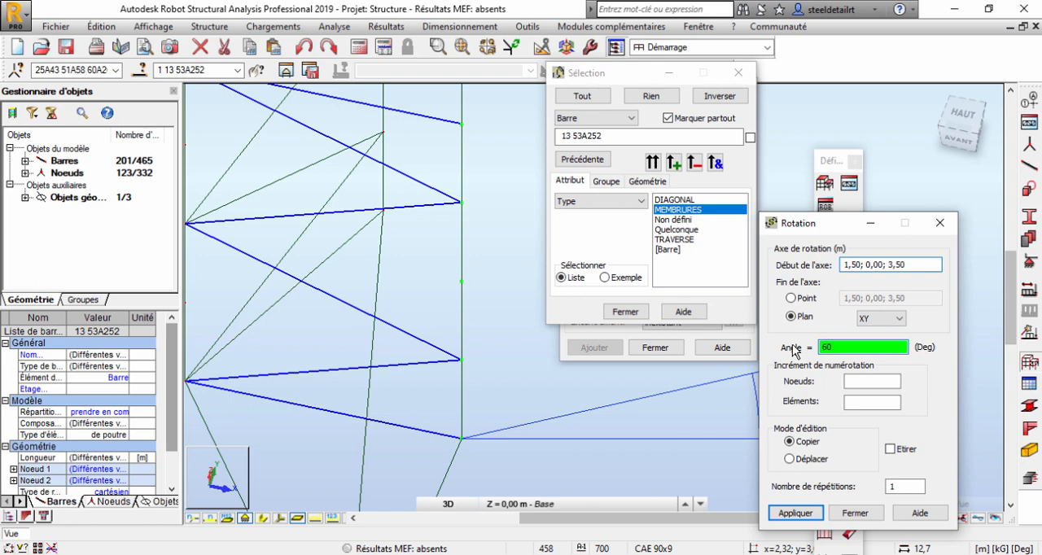
click(790, 512)
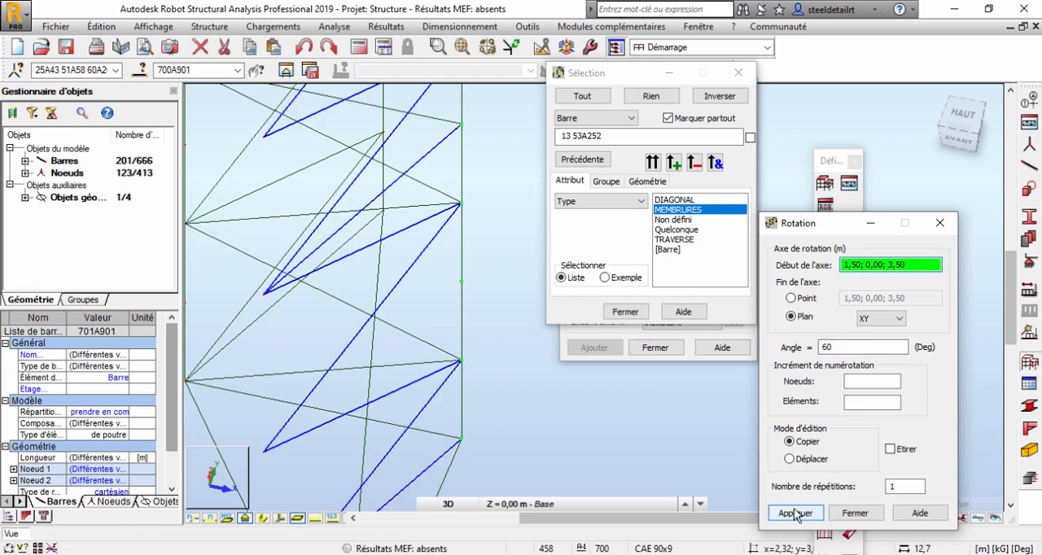
click(304, 46)
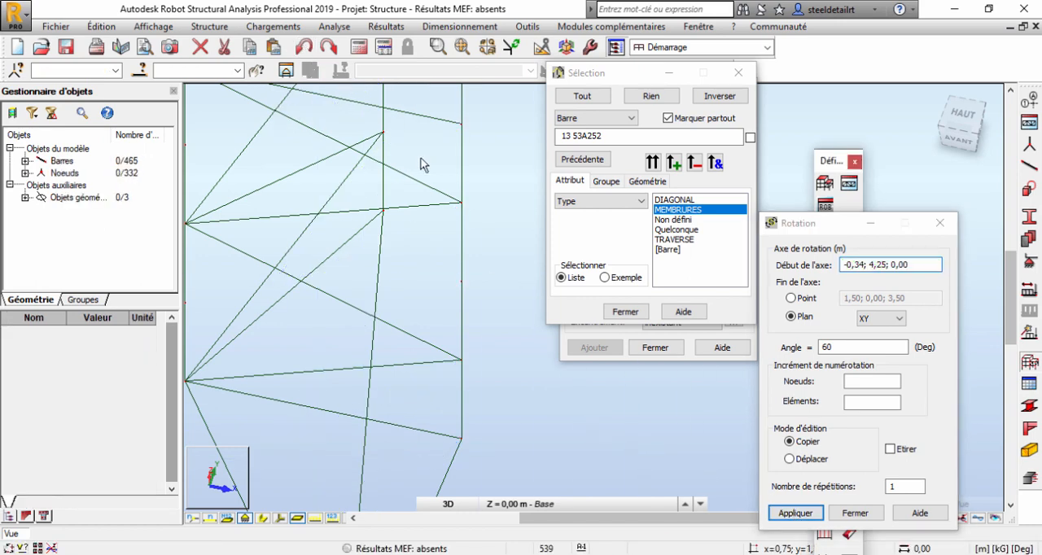
Select the front face's bars and right-hand chord again from the top view.
scroll(485, 190, down, 10)
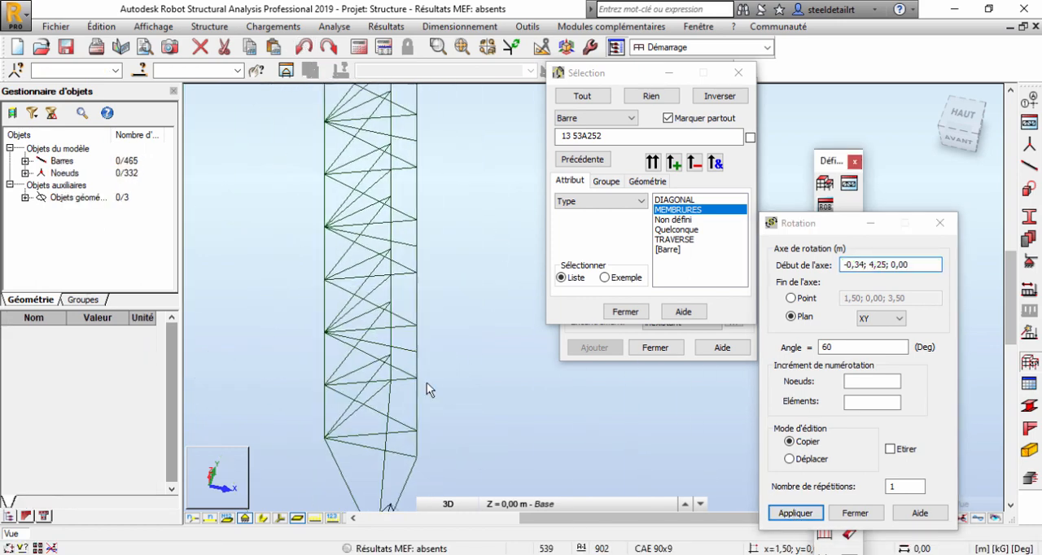
middle_drag(489, 168, 477, 266)
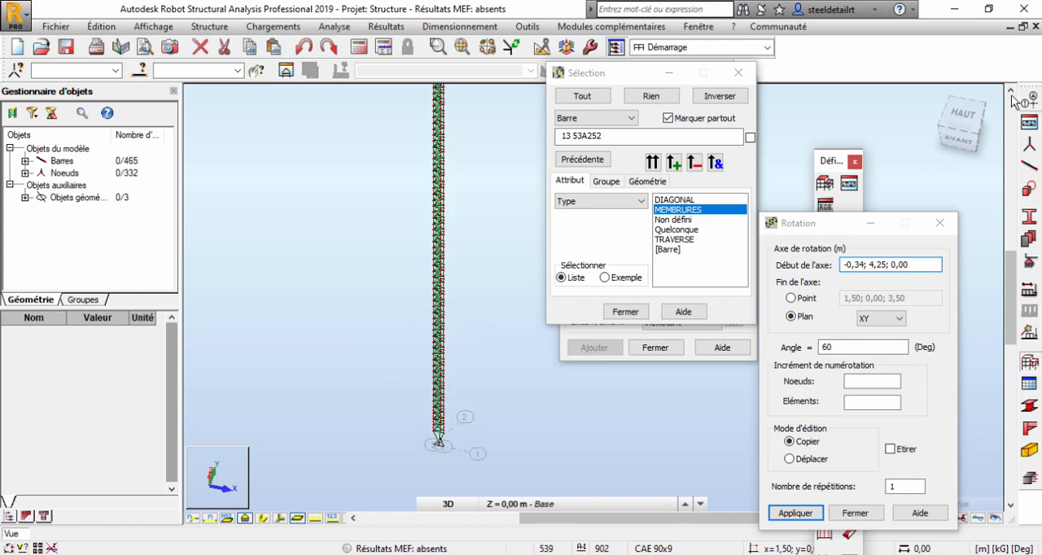
click(964, 117)
scroll(485, 261, up, 2)
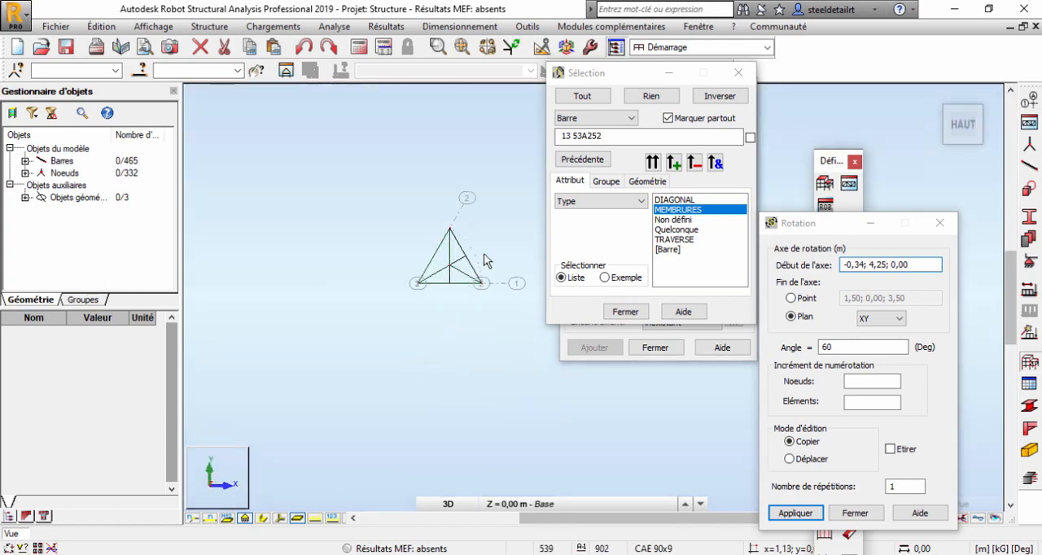
drag(472, 293, 469, 303)
shift+middle_drag(470, 307, 482, 242)
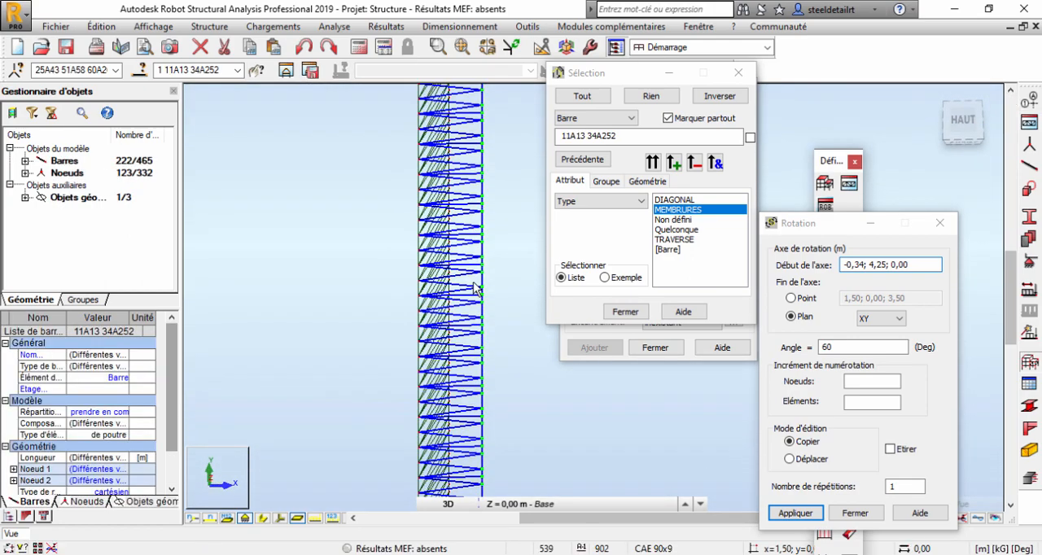
Remove the triangular base outline and the right-hand tapered leg from the selection.
scroll(482, 243, down, 5)
middle_drag(502, 407, 502, 296)
scroll(502, 302, up, 5)
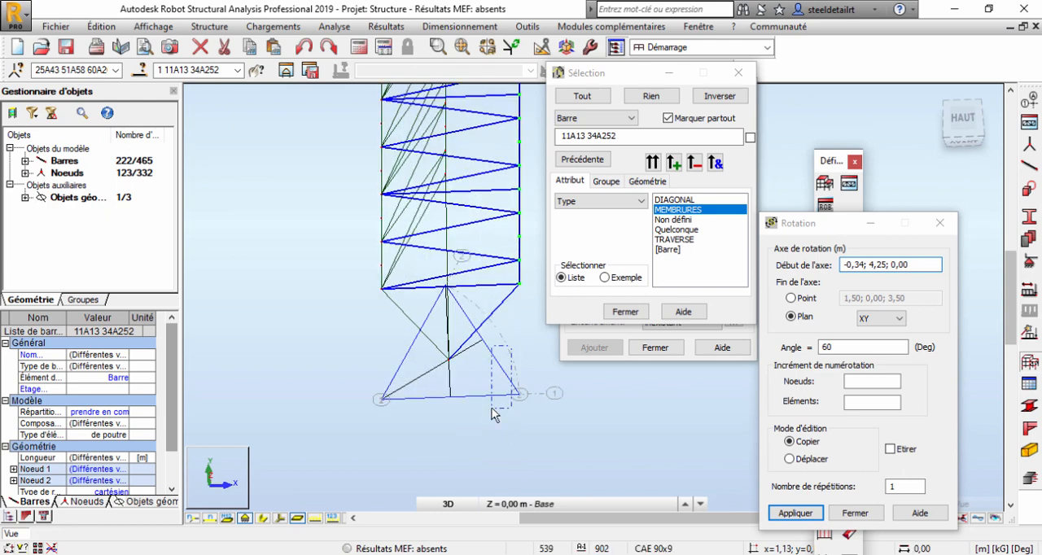
ctrl+drag(476, 408, 476, 408)
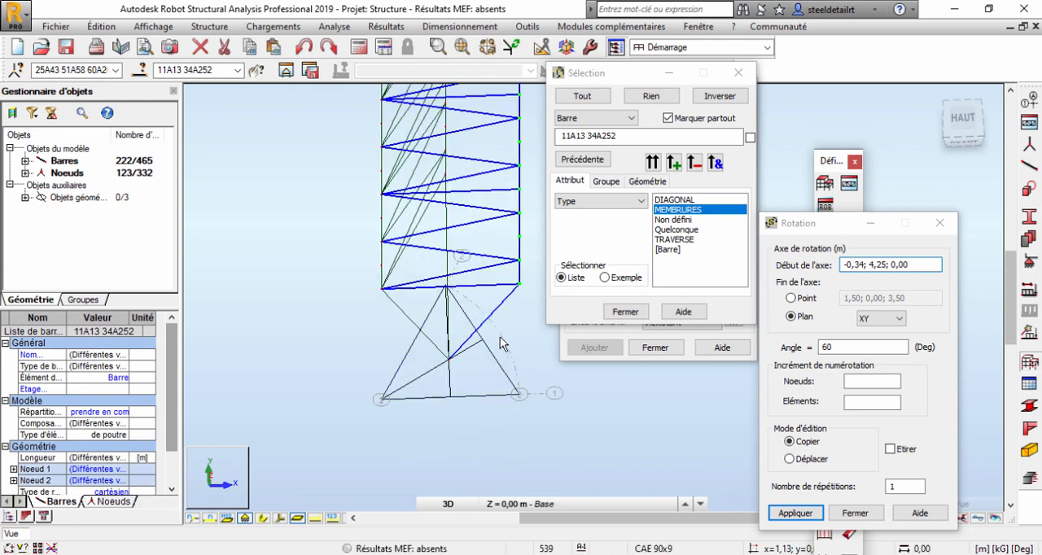
ctrl+click(485, 314)
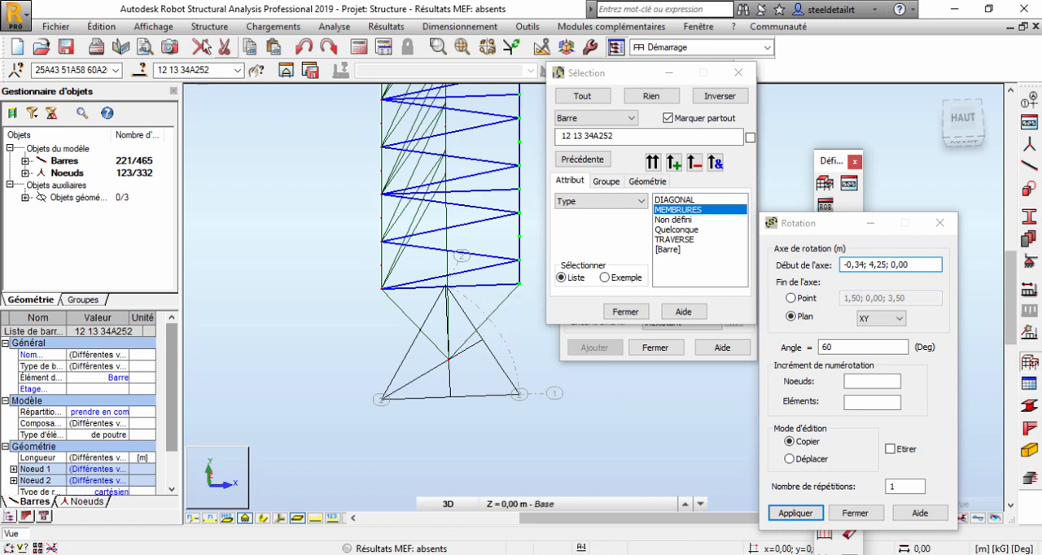
Start a rotation with its axis beginning at the right-hand chord's lowest node (1,50; 0,00; 3,50).
click(102, 27)
mouse_move(146, 219)
click(308, 233)
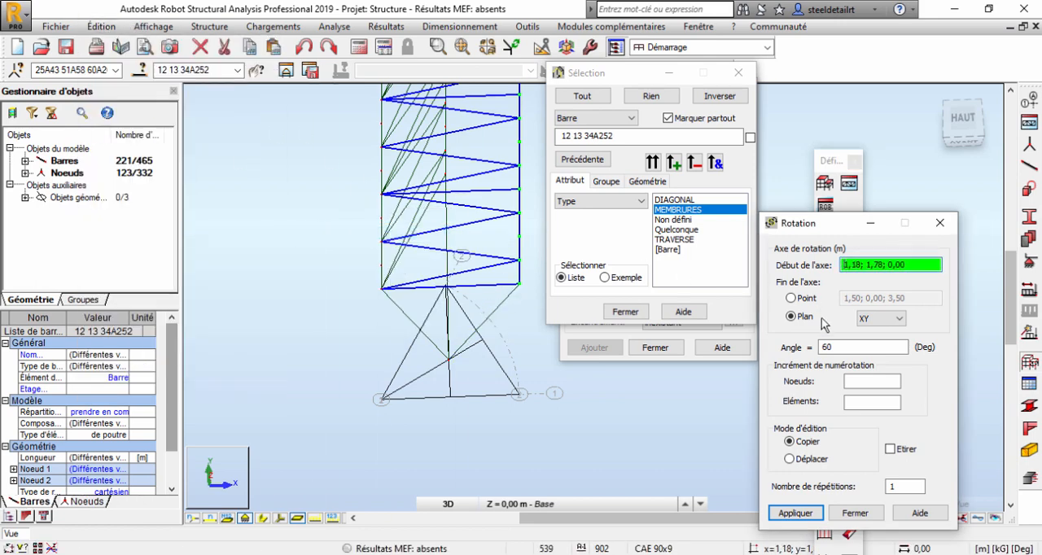
click(519, 285)
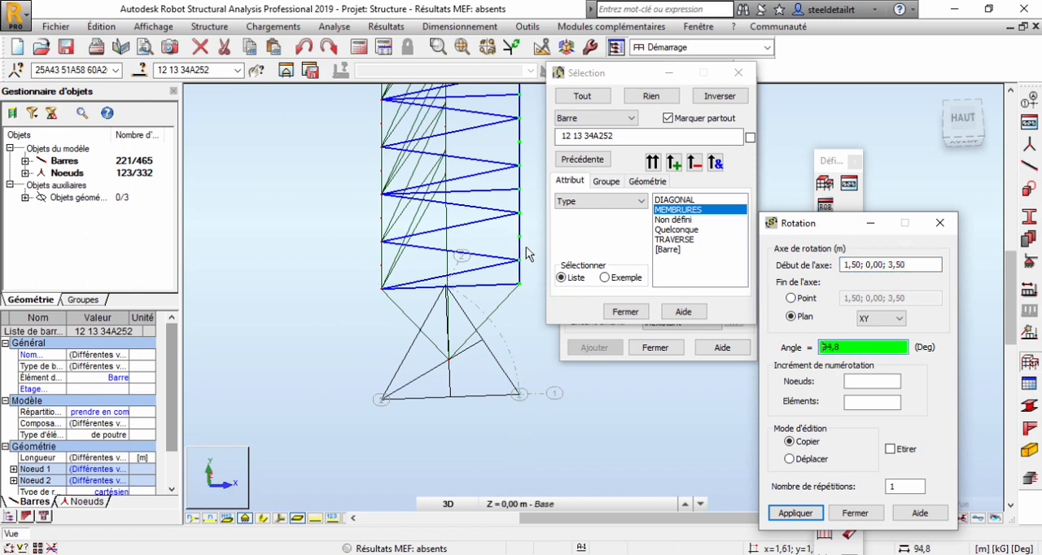
Exclude the MEMBRURES bars from the selection so only the front face's bracing is used.
right_click(436, 227)
click(625, 233)
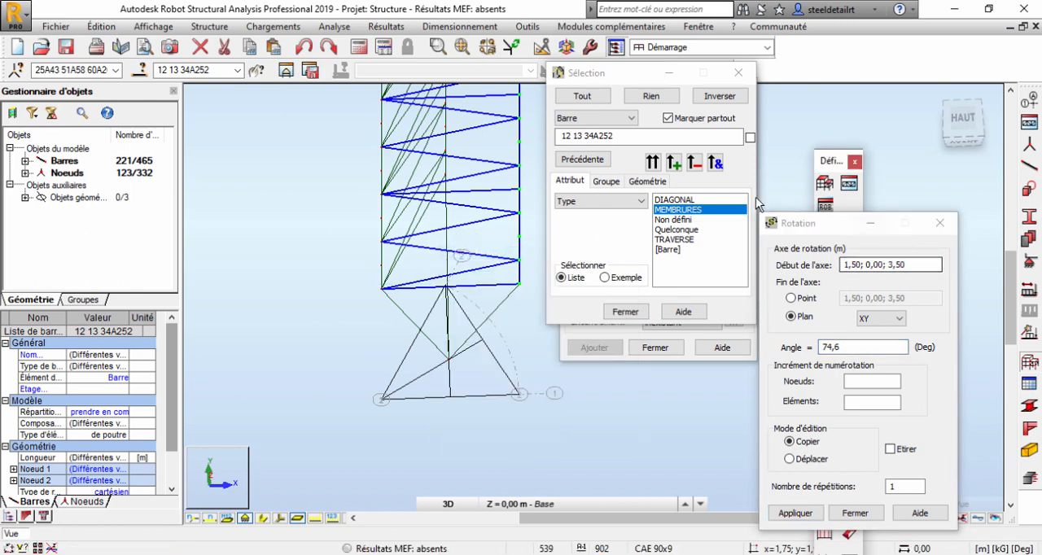
drag(613, 79, 312, 154)
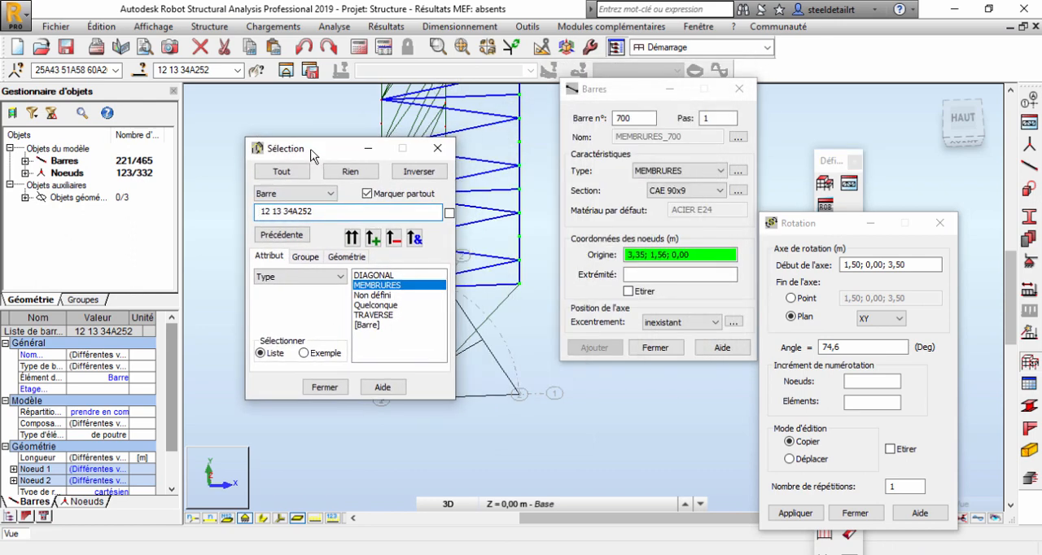
click(394, 238)
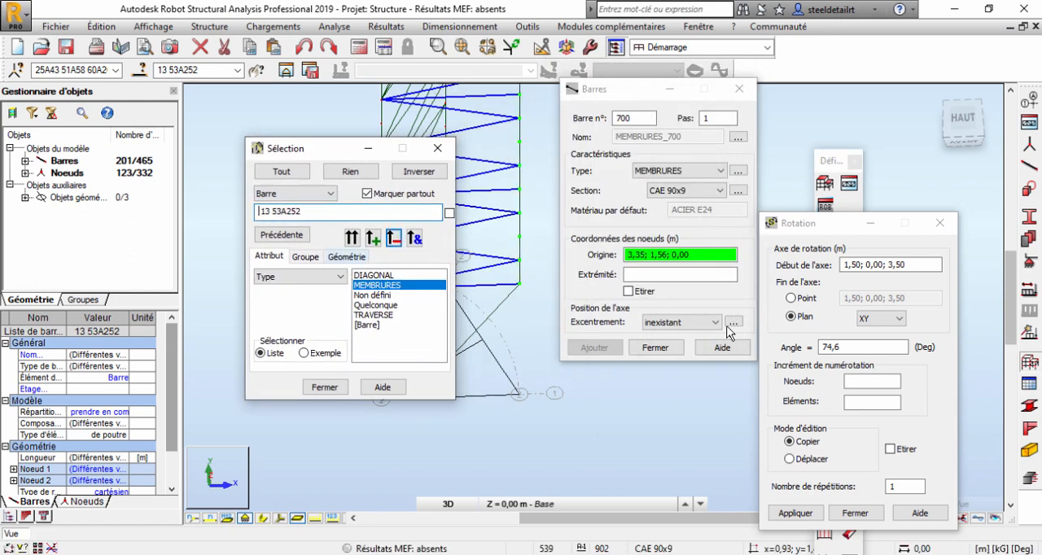
Copy the selected bracing onto the adjacent face by rotating it -60° in plane XY about the chord's lowest node.
click(815, 231)
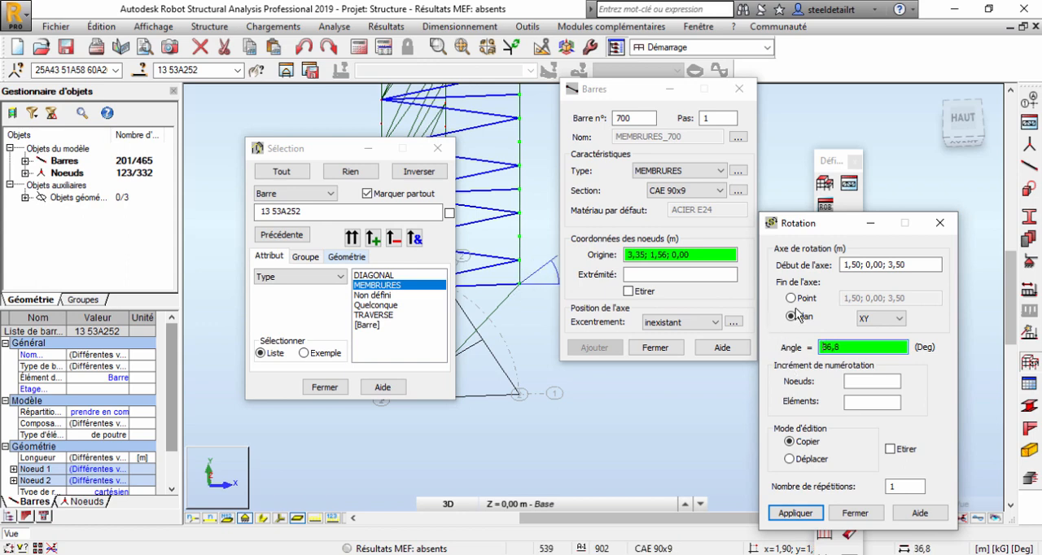
click(518, 287)
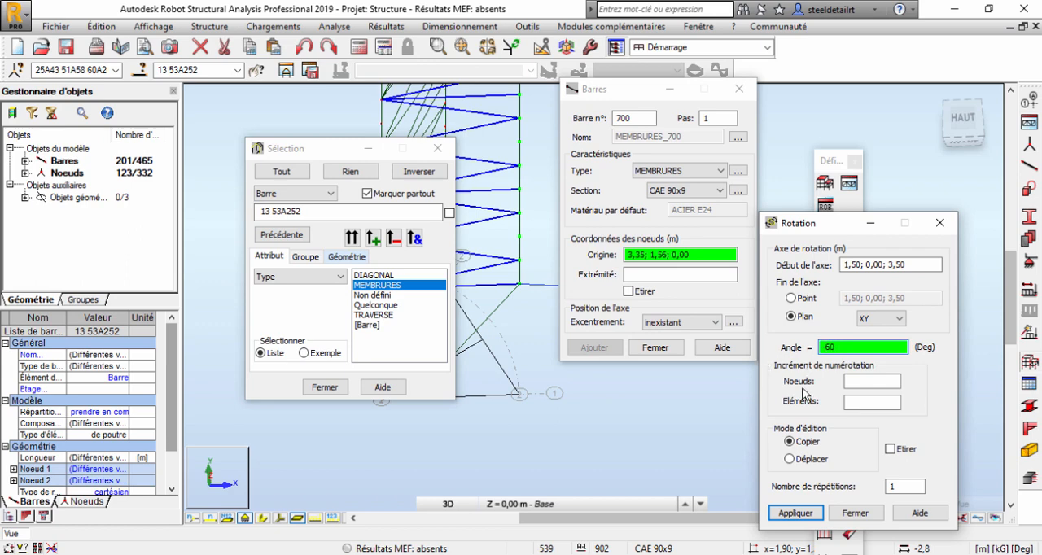
click(795, 513)
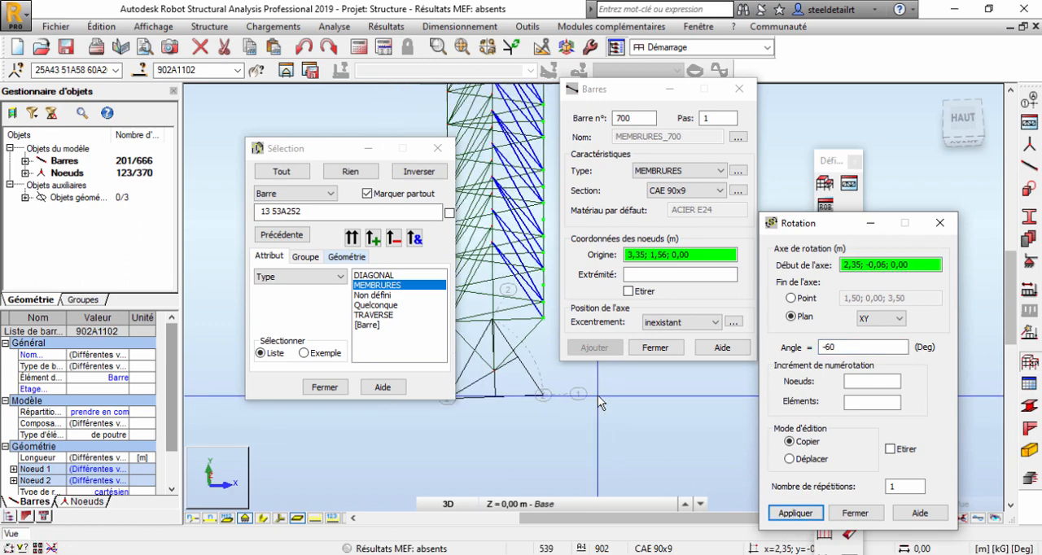
Inspect the copied bracing from the side, close the Selection and Rotation dialogs, and clear the bar selection.
shift+middle_drag(517, 387, 472, 356)
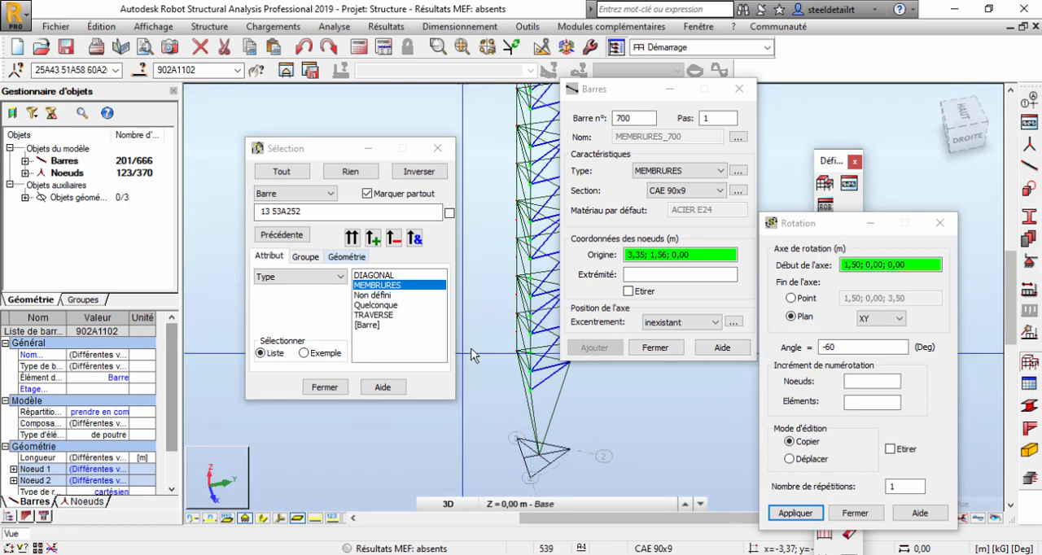
right_click(469, 213)
click(482, 240)
middle_drag(490, 316, 426, 314)
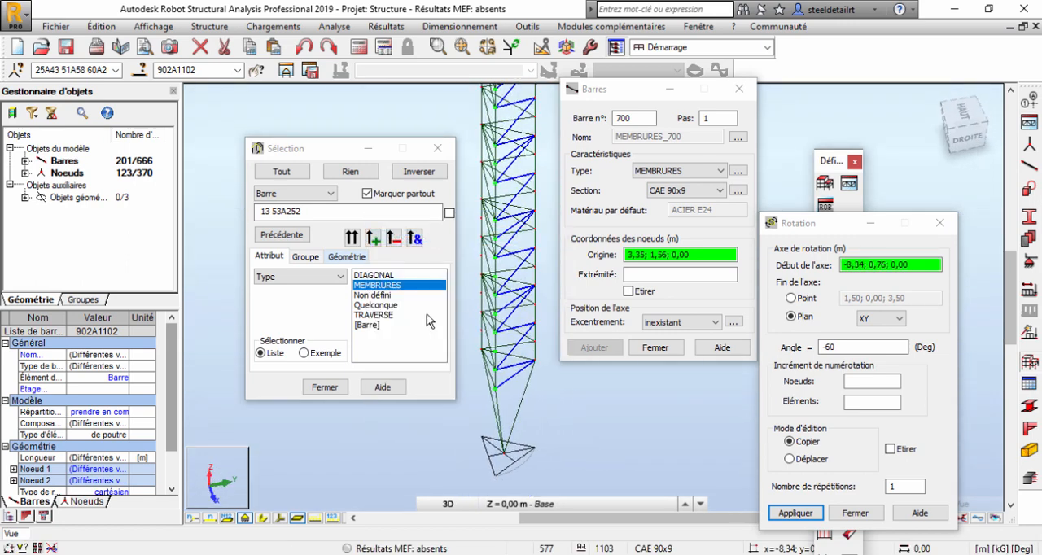
scroll(509, 374, down, 4)
click(434, 149)
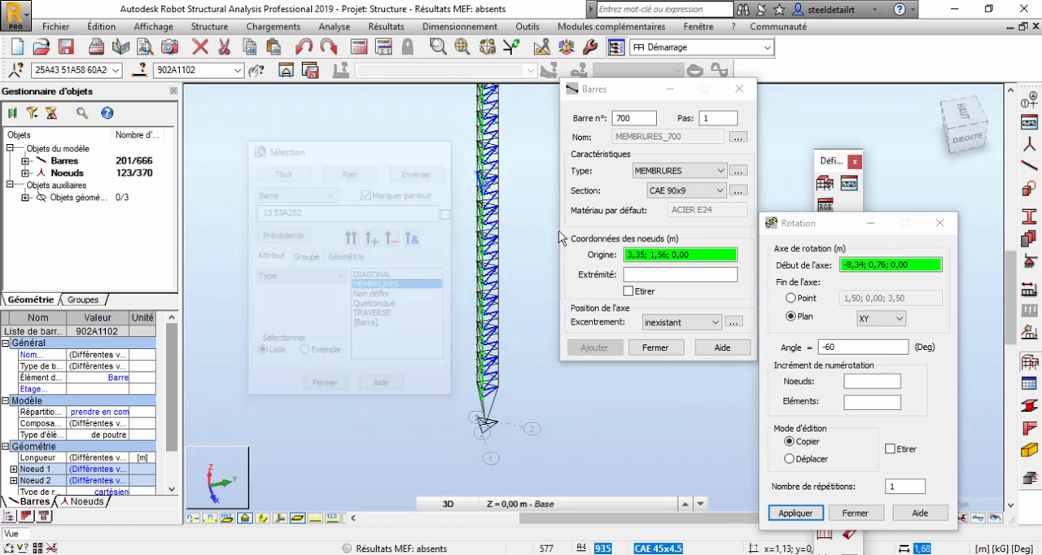
click(940, 224)
scroll(459, 398, up, 3)
click(458, 408)
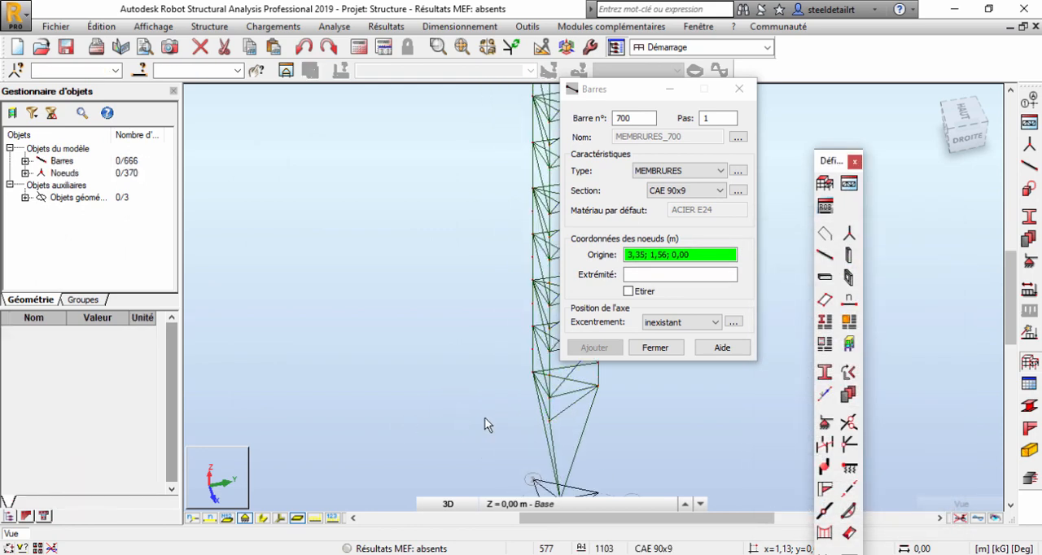
Inspect the mast's tapered base, and switch to AutoCAD to examine the bracing of segment Tr1 in the elevation drawing.
middle_drag(483, 418, 417, 357)
scroll(387, 372, up, 4)
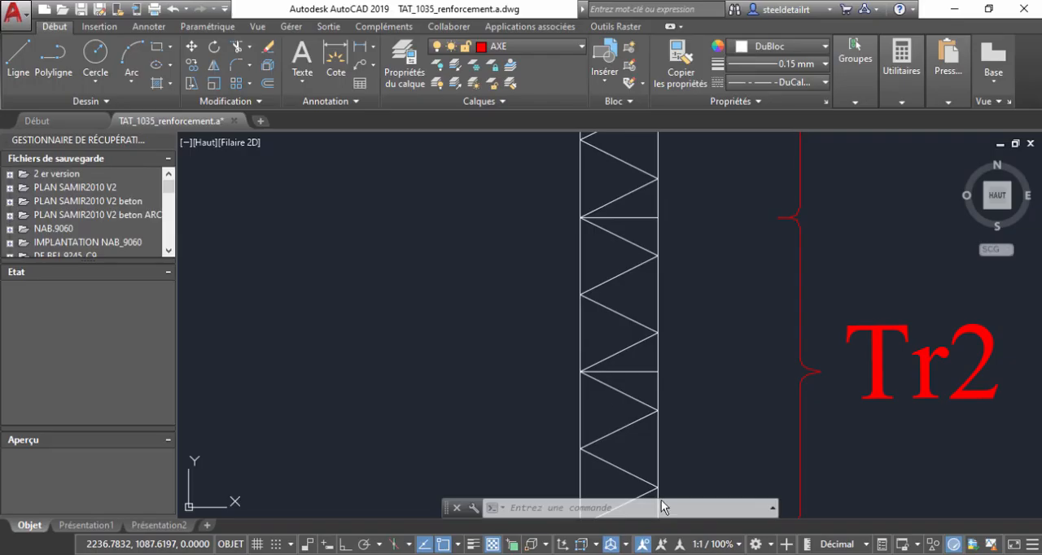
scroll(578, 349, down, 3)
scroll(521, 293, up, 6)
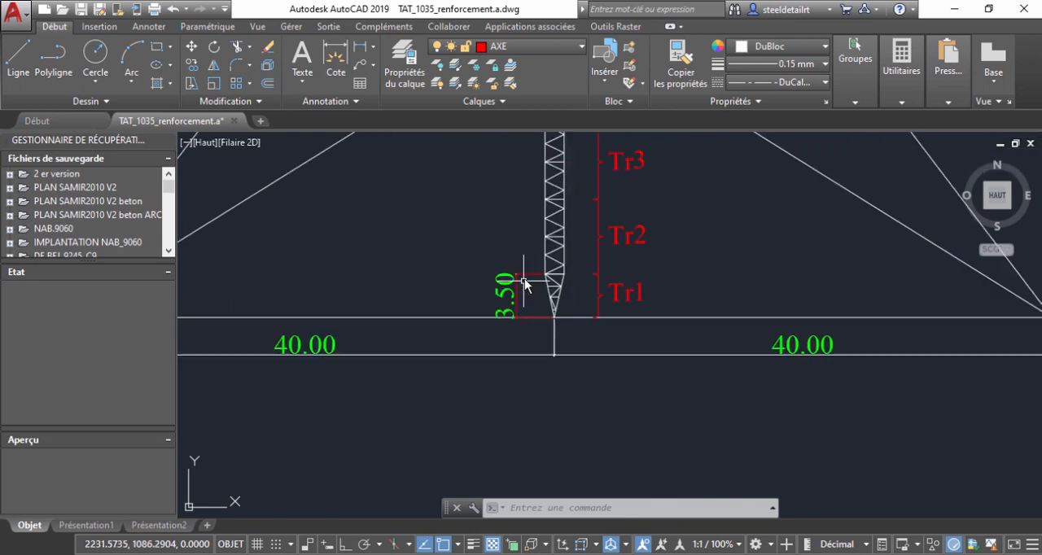
mouse_move(582, 309)
middle_down()
mouse_move(569, 281)
mouse_move(583, 286)
middle_up()
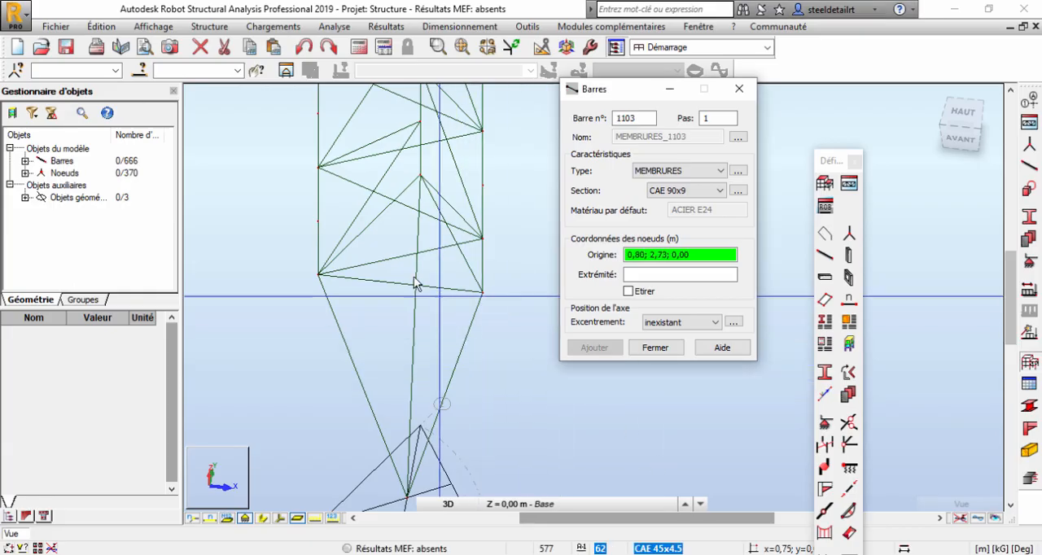
Back in Robot, divide the two front tapered legs into 4 segments, generating nodes without splitting the bars.
right_click(314, 277)
click(399, 301)
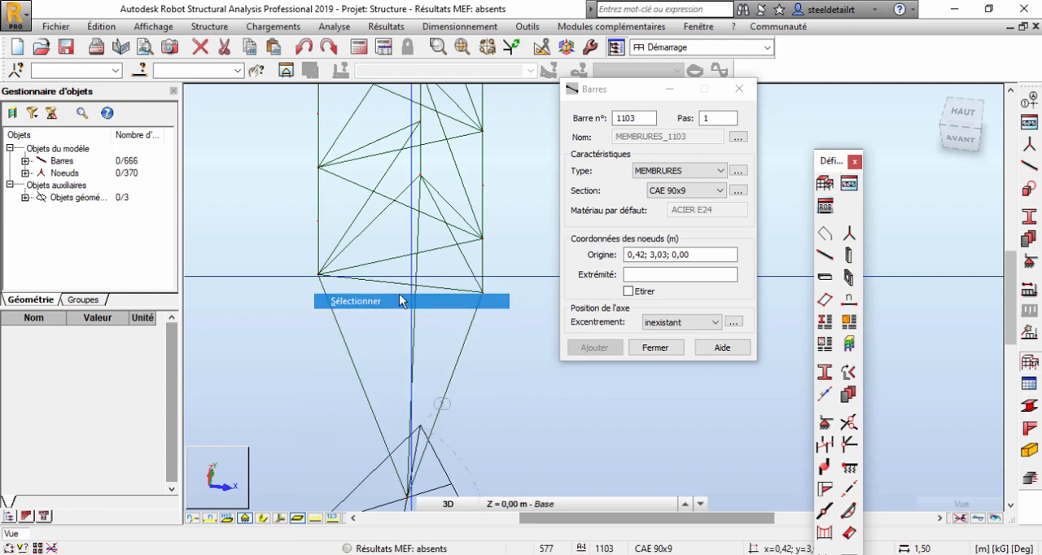
click(101, 26)
click(156, 285)
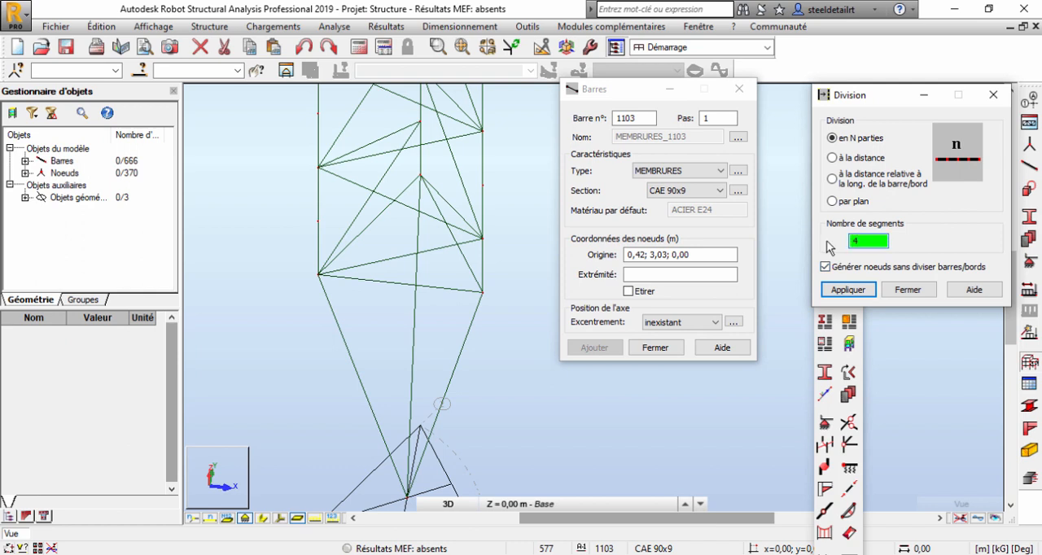
click(352, 355)
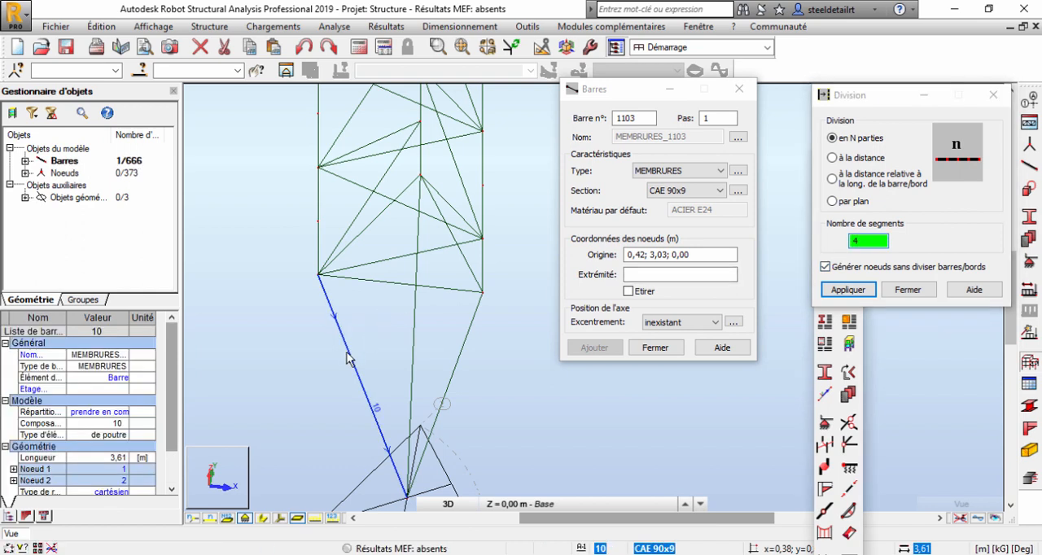
click(456, 361)
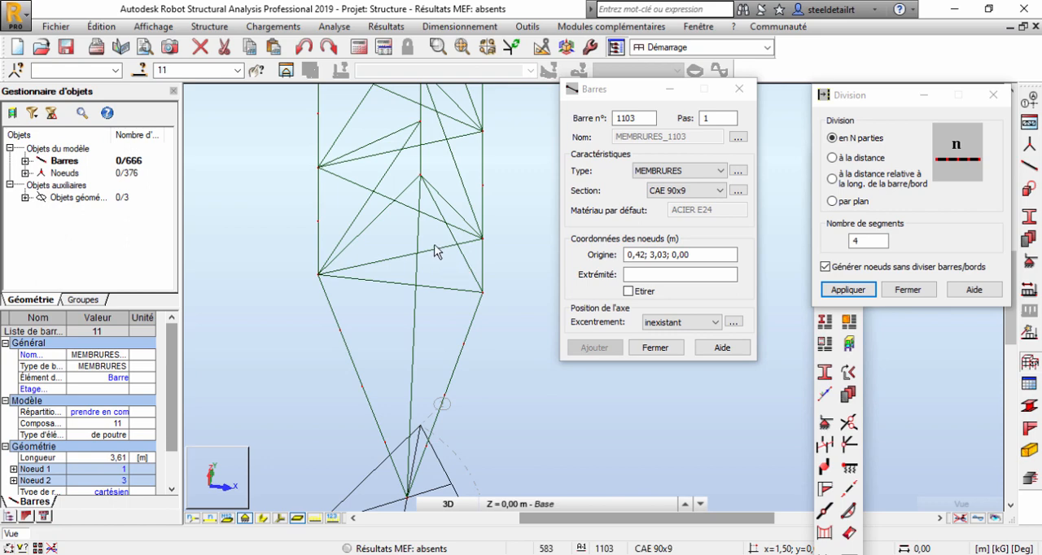
right_click(417, 157)
click(515, 180)
Set the new bar's type to DIAGONAL and its section to CAE 45x4.5.
click(639, 92)
click(688, 171)
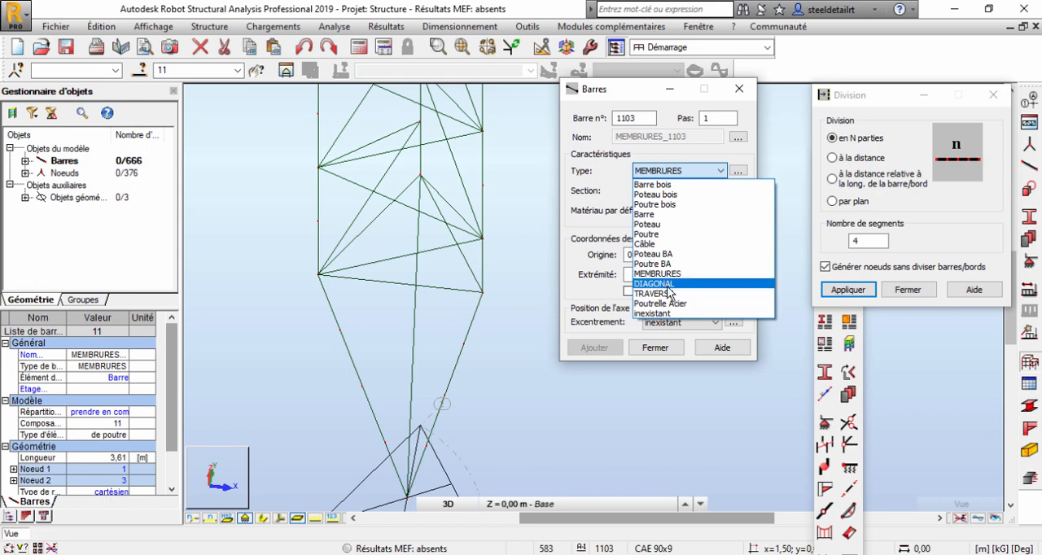
click(655, 284)
click(692, 190)
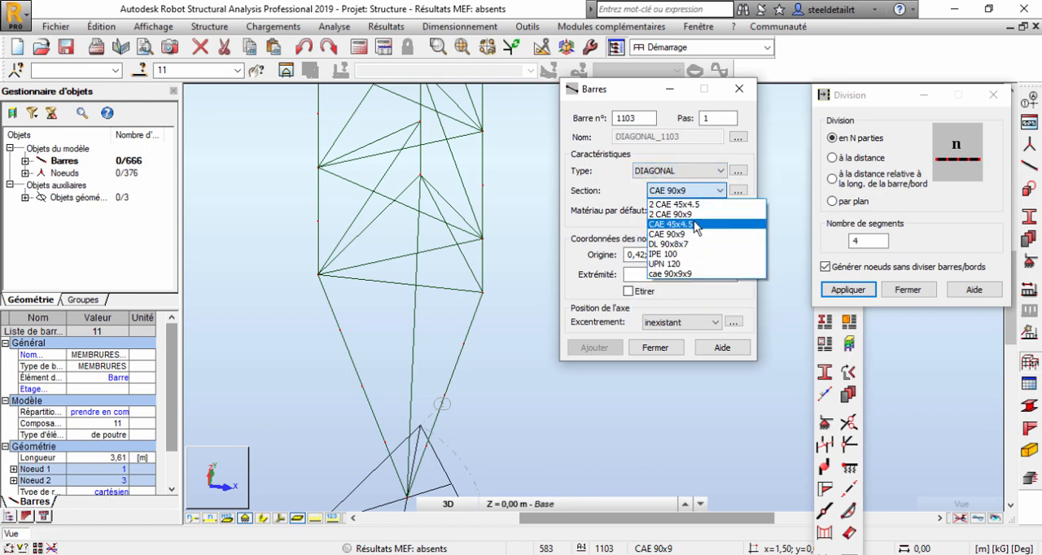
click(696, 234)
click(698, 191)
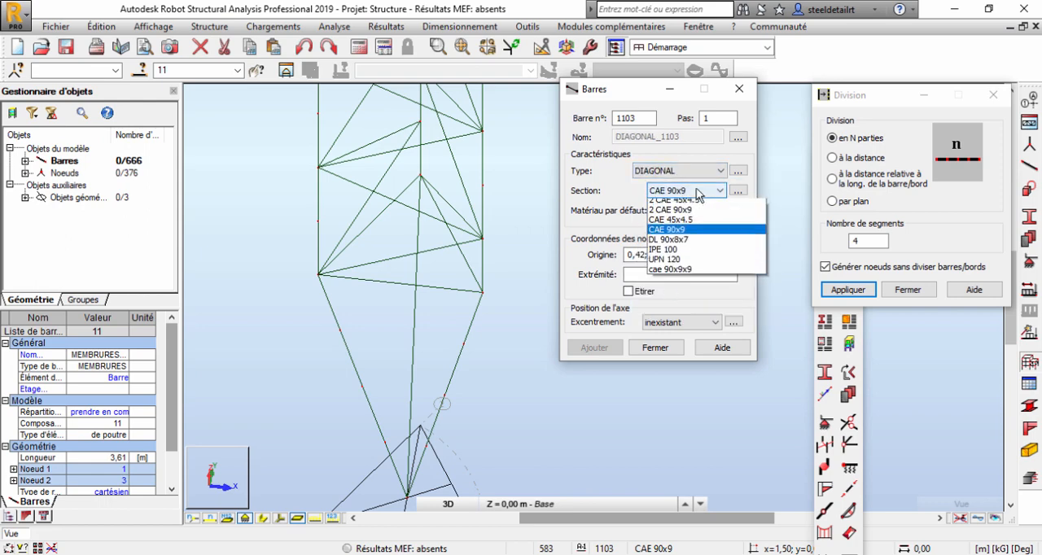
click(672, 224)
Draw three zigzag diagonals between alternating division nodes of the two front tapered legs, ending at the leg top at 0,00; 0,00; 3,50.
scroll(430, 366, up, 4)
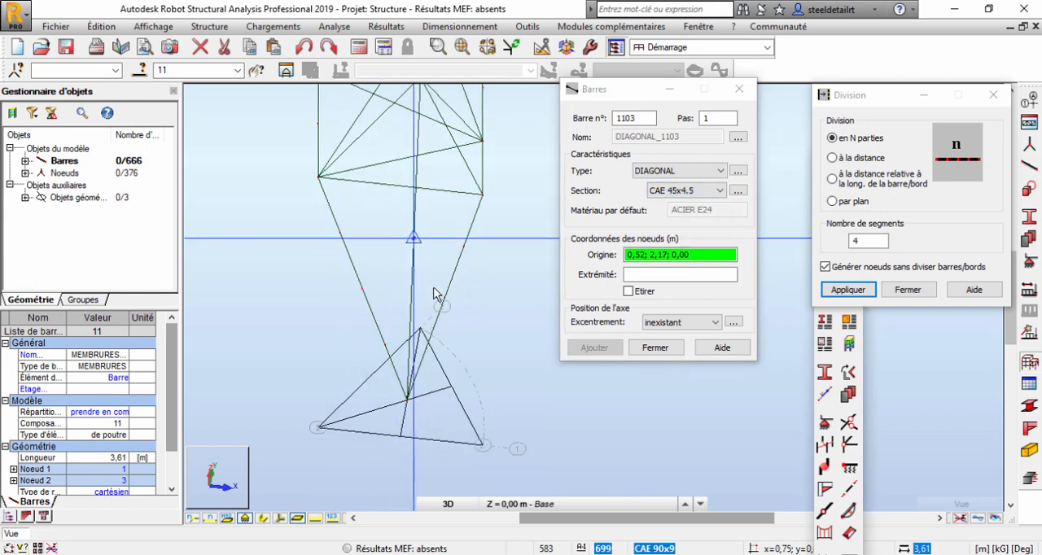
click(421, 360)
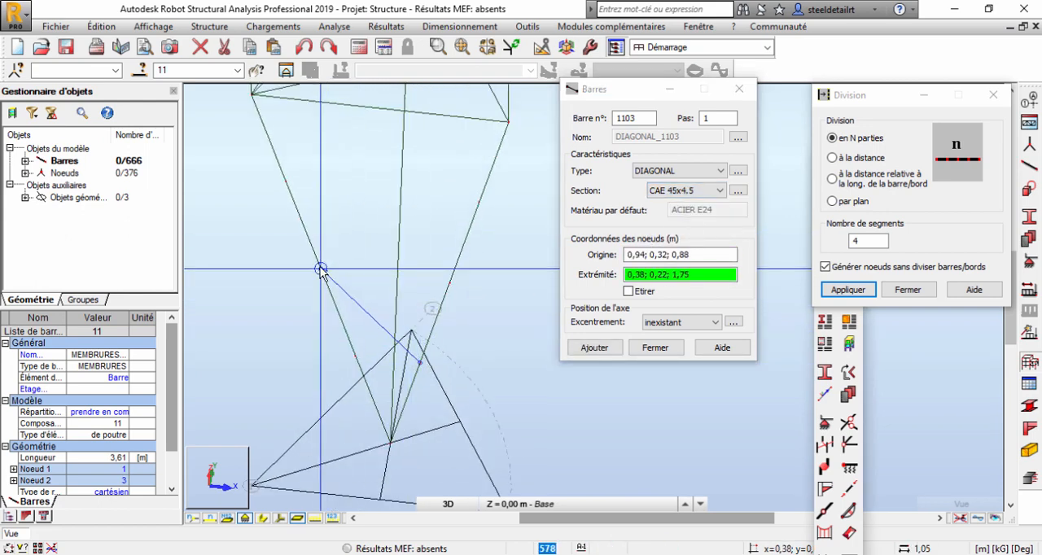
click(321, 269)
shift+middle_drag(347, 298, 368, 266)
click(411, 409)
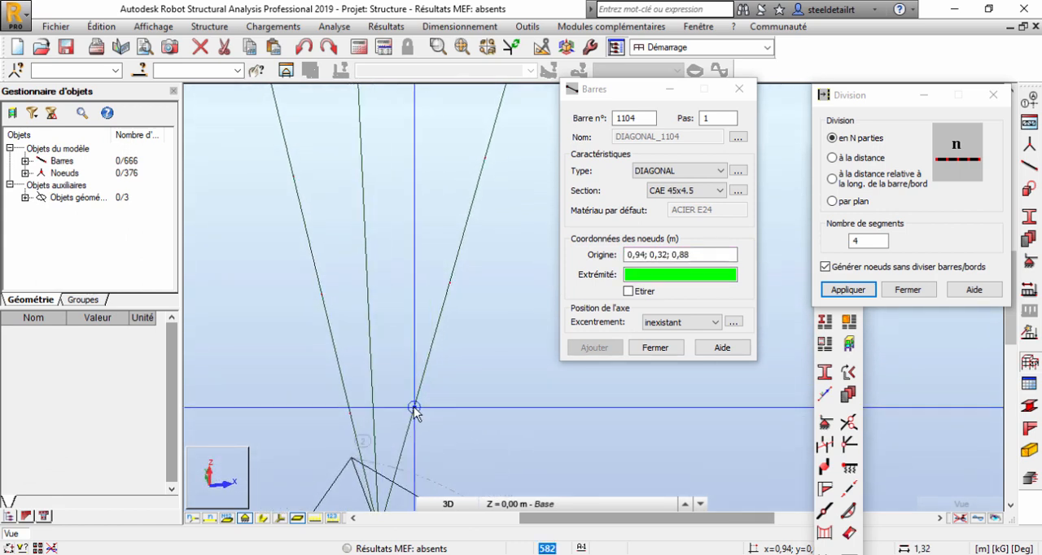
click(322, 295)
click(321, 295)
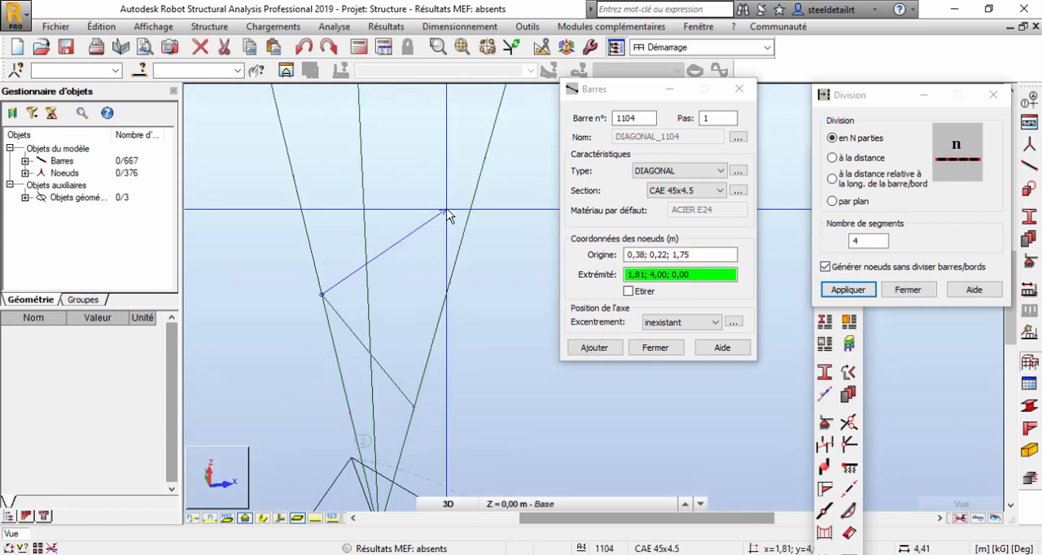
click(486, 159)
scroll(412, 156, down, 1)
middle_drag(412, 156, 406, 301)
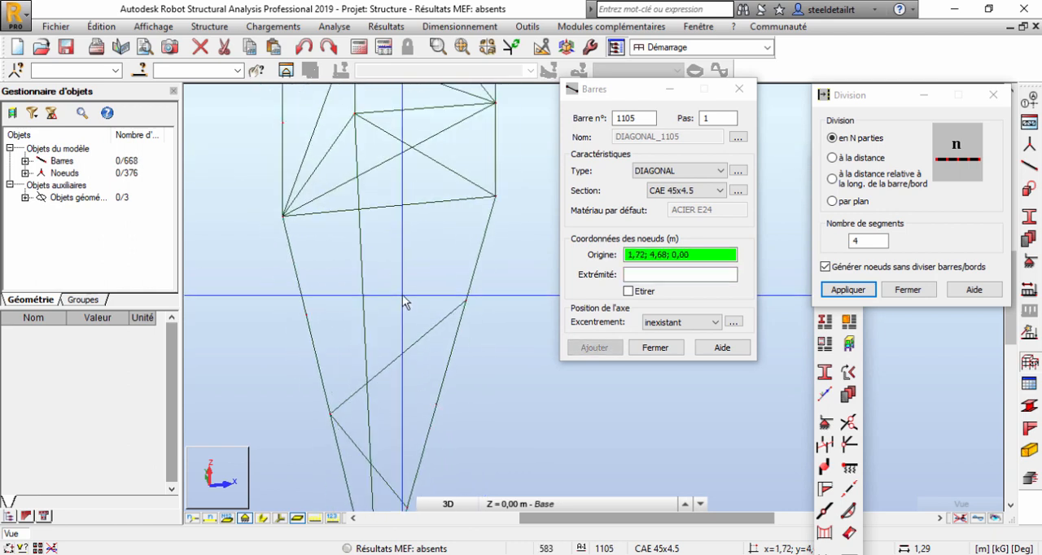
click(466, 300)
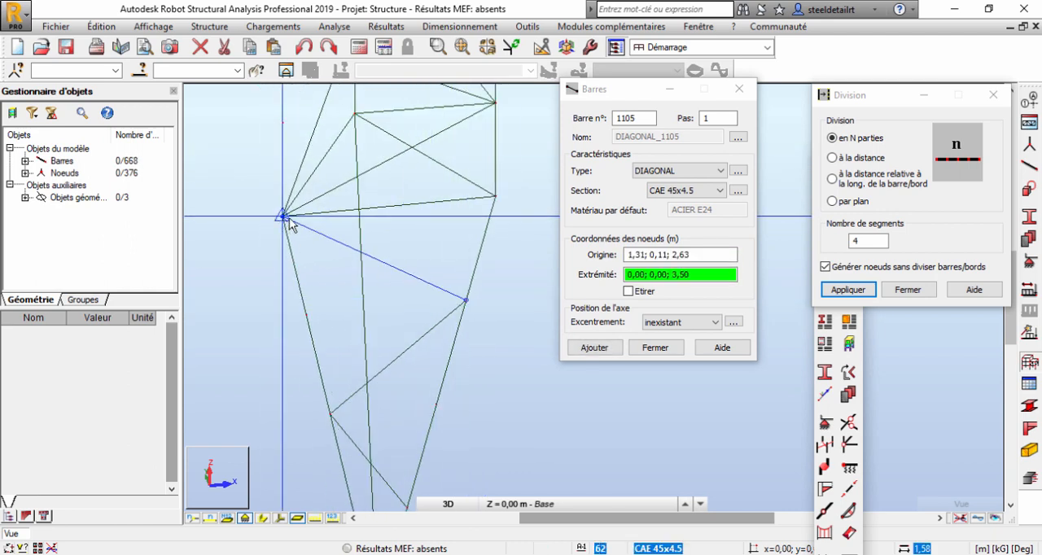
click(283, 216)
scroll(370, 259, down, 1)
Set the bar type to TRAVERSE and draw three horizontal bars joining the opposite division nodes of the front tapered legs.
click(680, 171)
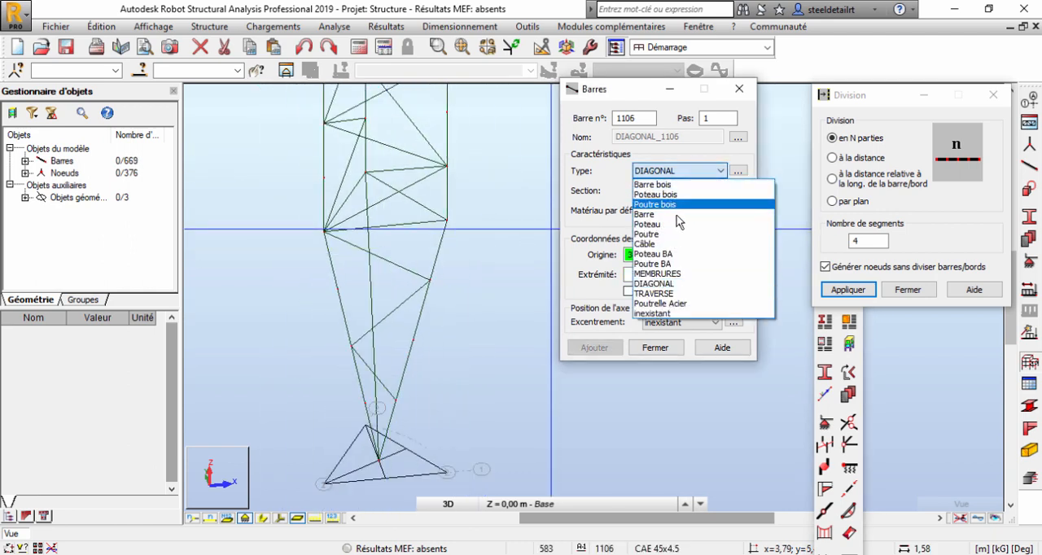
click(655, 293)
scroll(391, 415, up, 3)
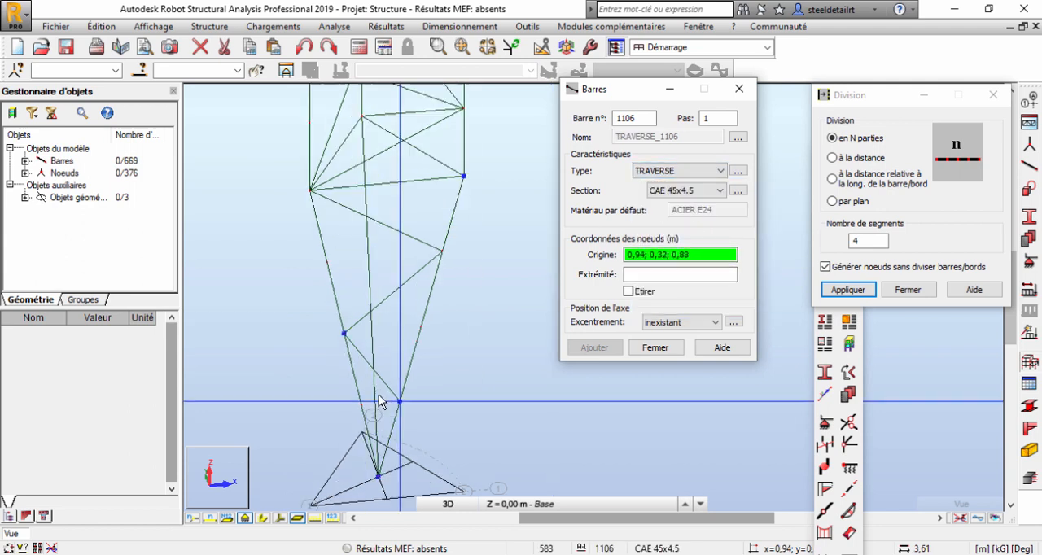
click(410, 404)
click(352, 409)
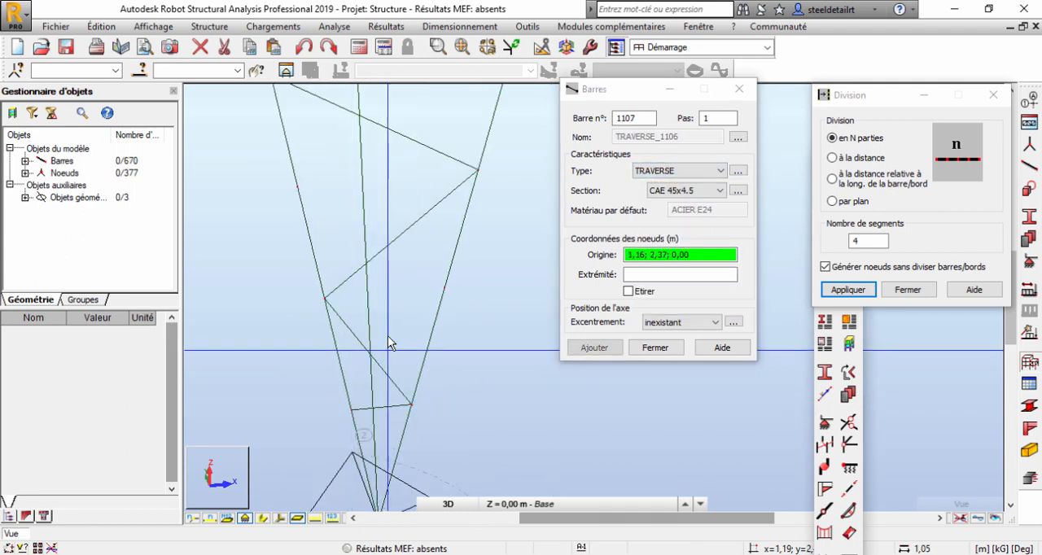
click(321, 300)
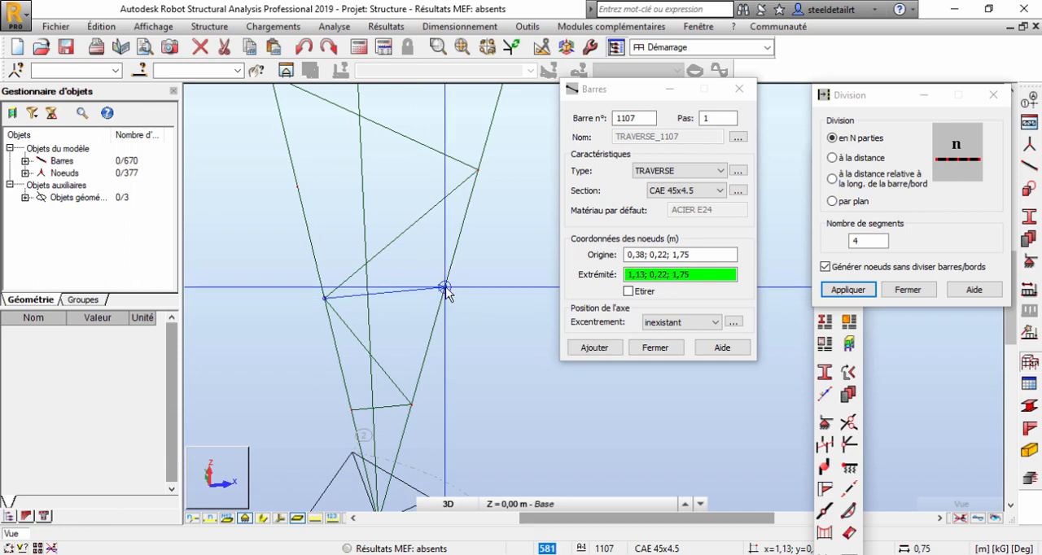
click(444, 287)
click(477, 169)
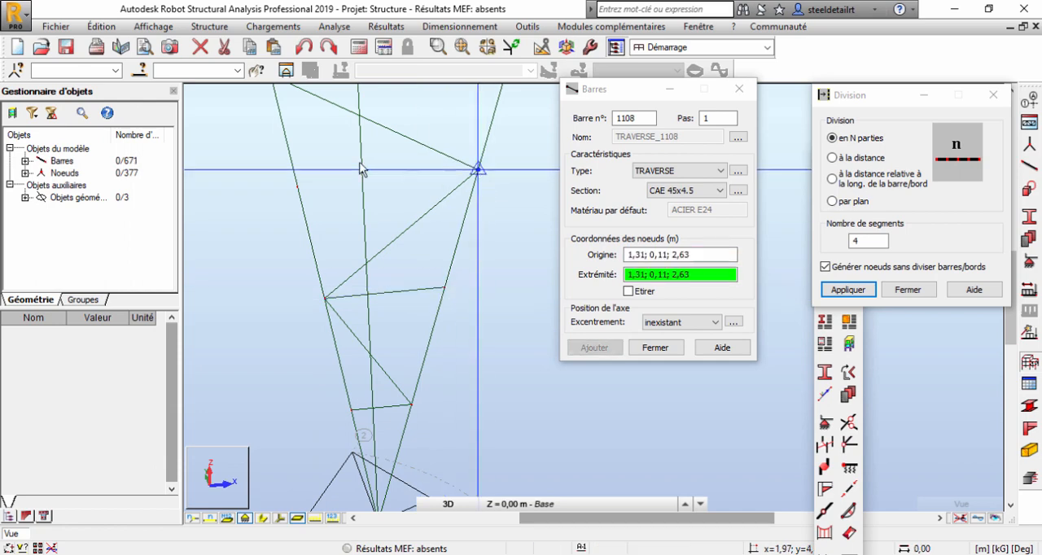
click(297, 186)
Select the six new front bracing bars and copy them by translation from the front-right to the front-left leg top, by -1,50; 0,00; 0,00.
scroll(377, 253, down, 5)
mouse_move(365, 242)
shift+middle_down()
mouse_move(379, 243)
mouse_move(342, 236)
mouse_move(407, 244)
mouse_move(372, 240)
mouse_move(365, 227)
shift+middle_up()
right_click(258, 172)
click(271, 200)
scroll(390, 192, up, 2)
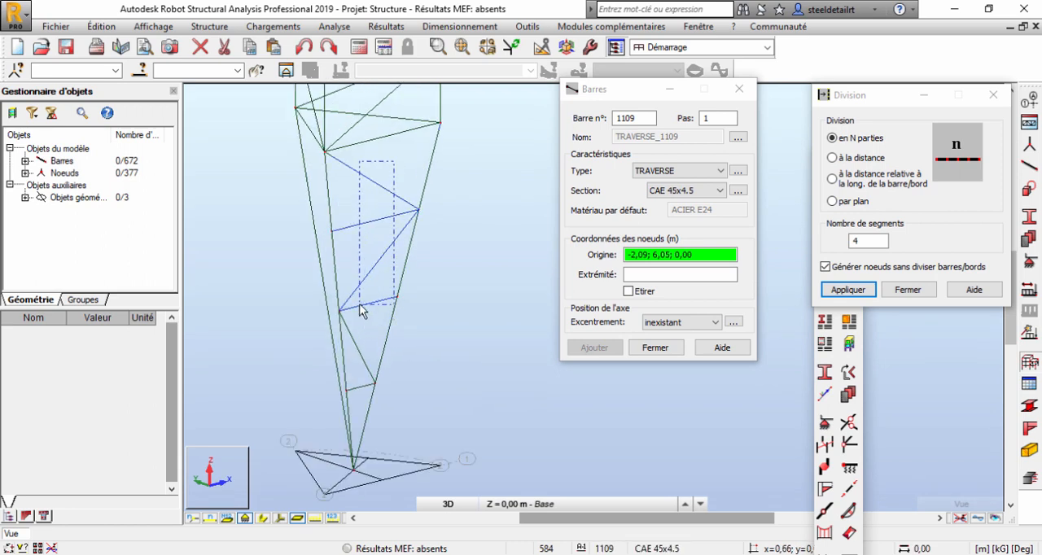
drag(361, 308, 361, 309)
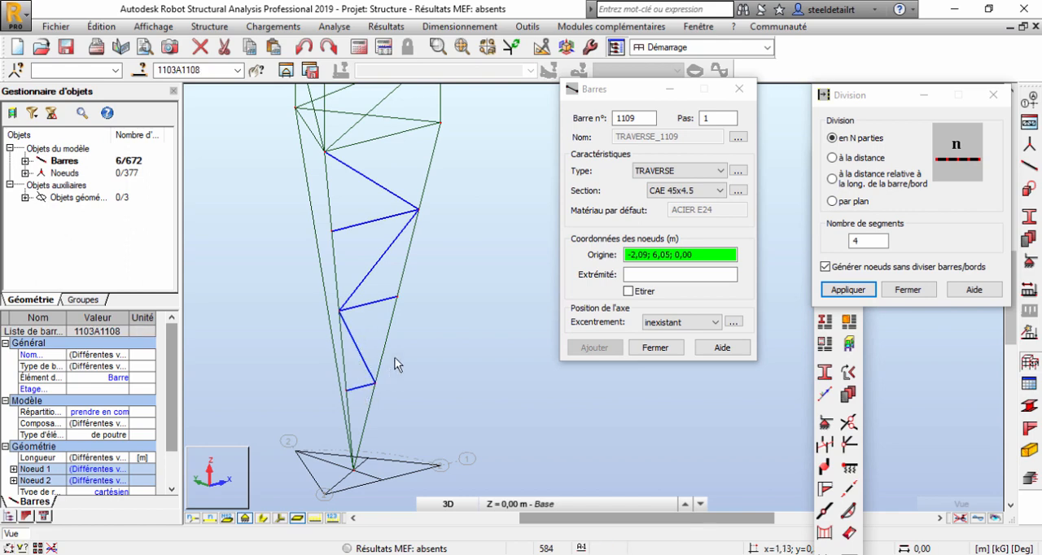
mouse_move(401, 321)
shift+middle_down()
mouse_move(448, 318)
mouse_move(407, 319)
shift+middle_up()
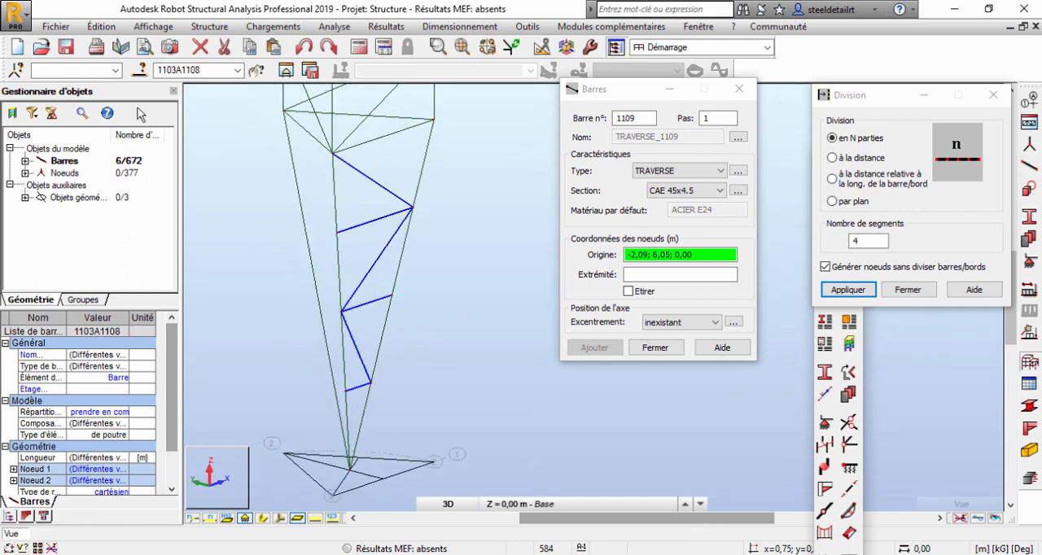
click(106, 23)
mouse_move(195, 216)
click(342, 215)
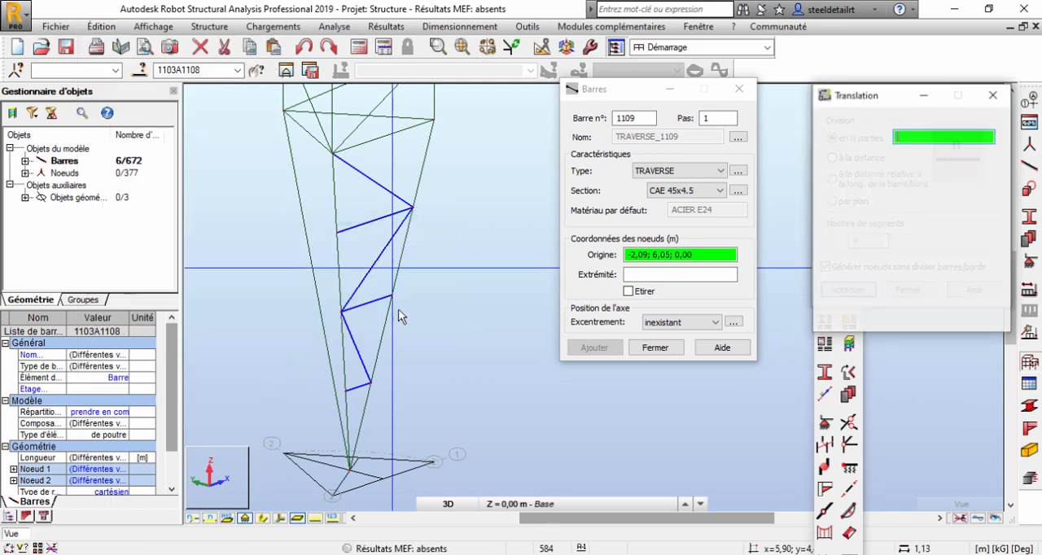
click(436, 122)
click(334, 154)
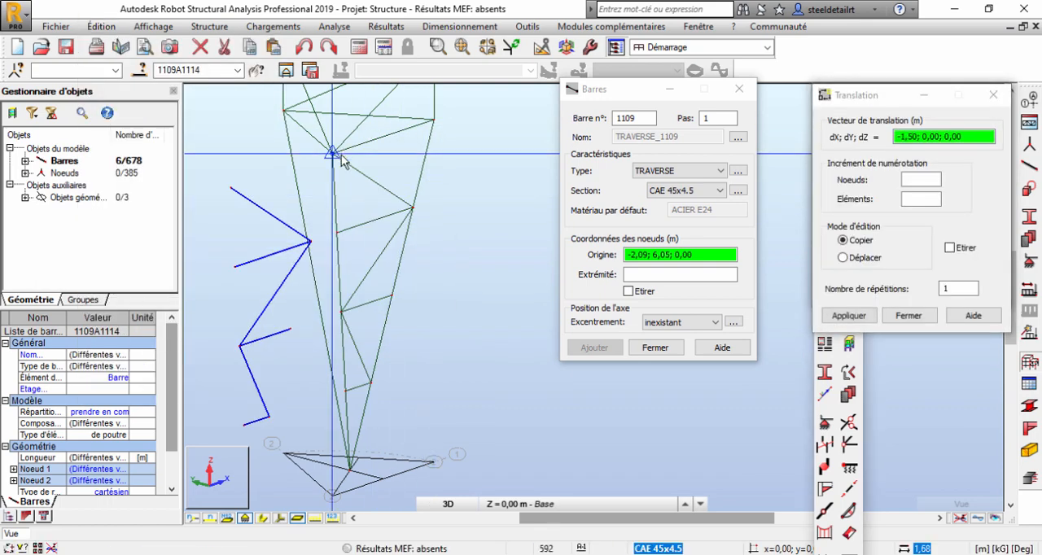
drag(878, 100, 664, 137)
click(774, 134)
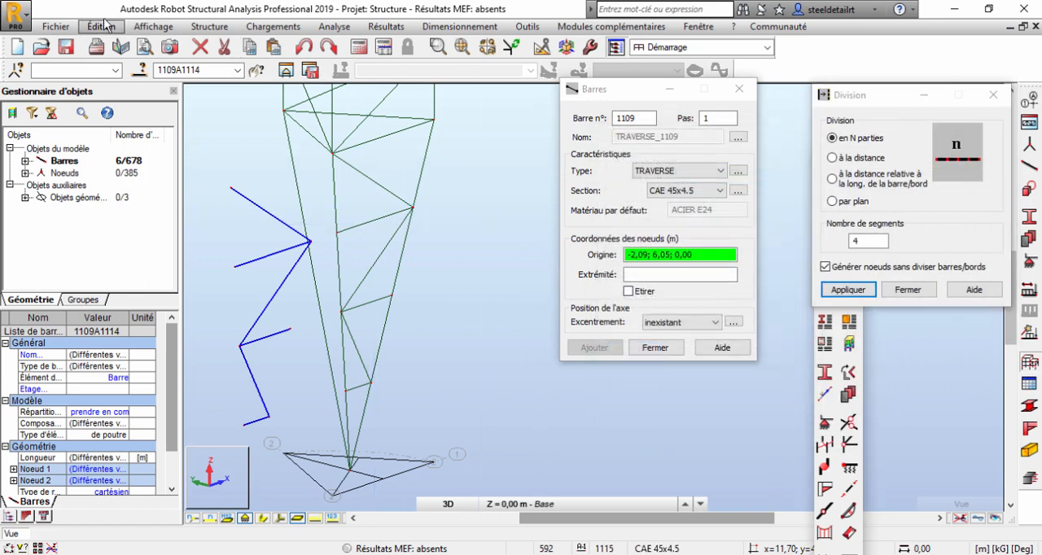
Try to move the copied bracing by a 120° rotation in the XY plane about the node at 0,00; 0,00; 3,50, and undo it.
click(101, 26)
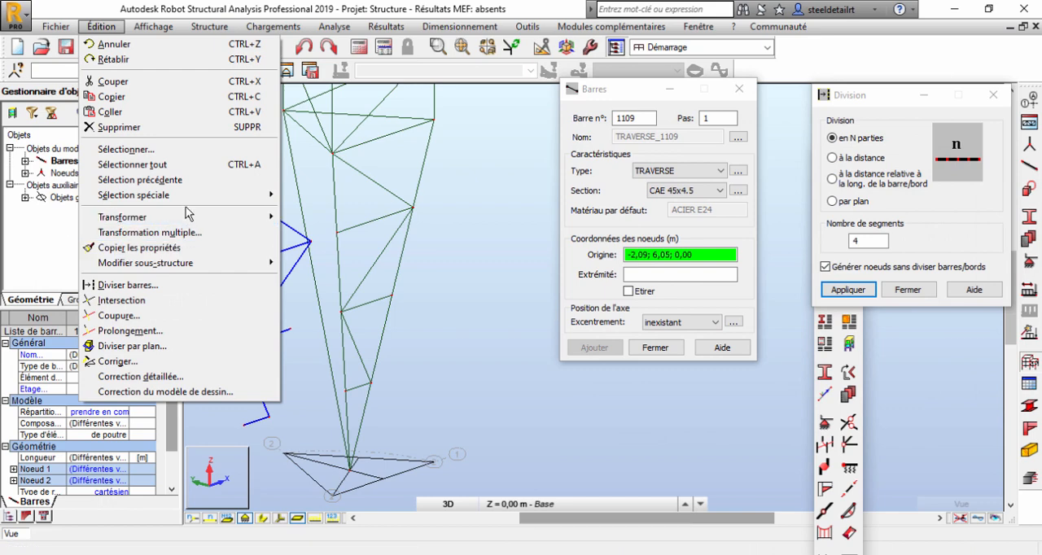
mouse_move(189, 217)
click(326, 231)
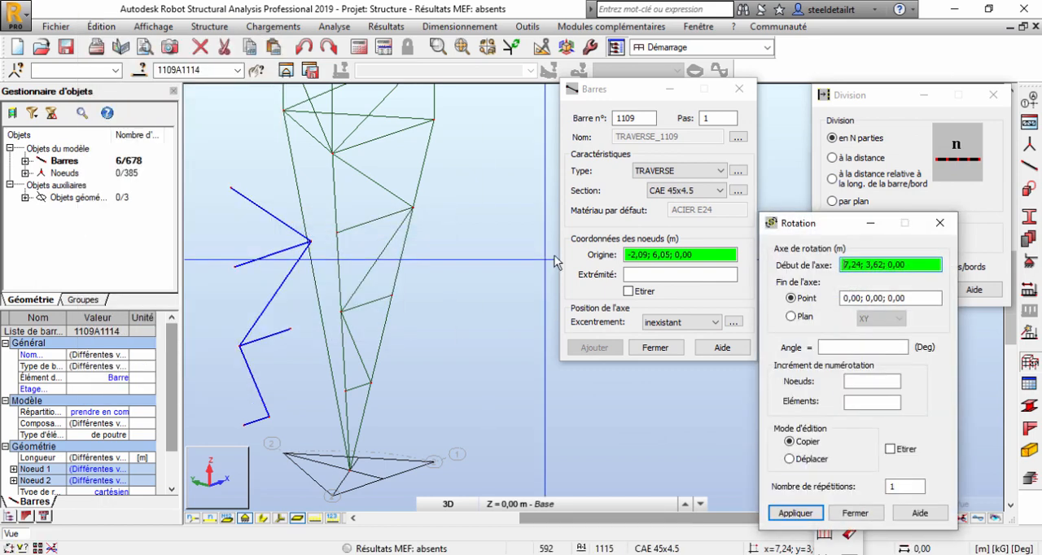
click(794, 317)
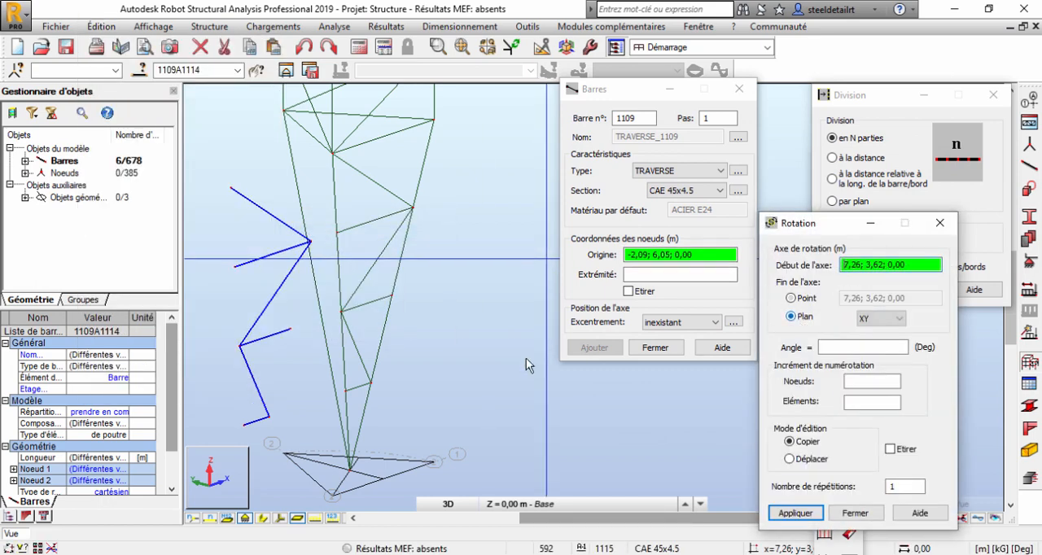
click(334, 154)
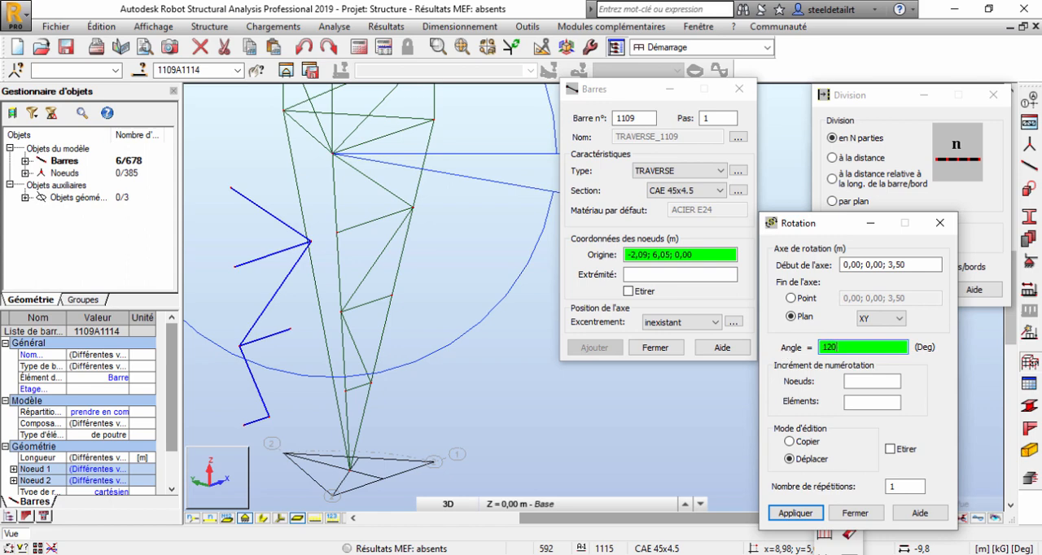
click(794, 513)
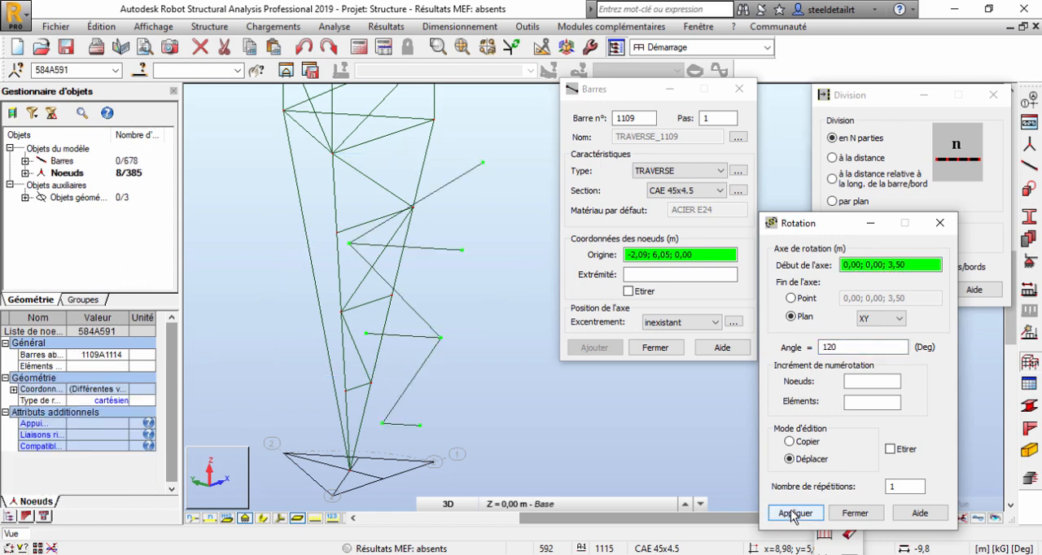
click(305, 49)
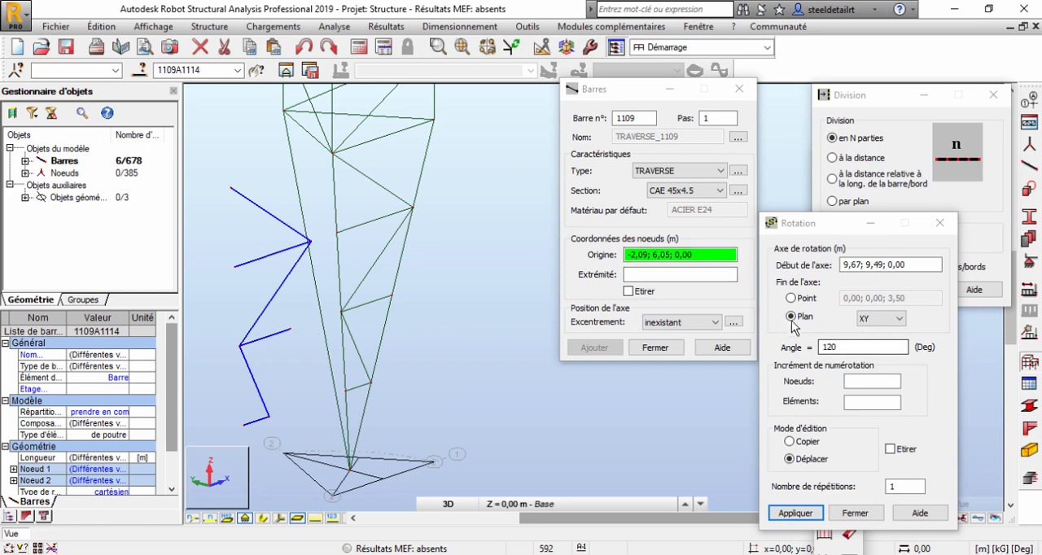
Move the copied bracing onto the adjacent tapered face with a -120° rotation in the XY plane about the node at 0,00; 0,00; 3,50.
click(792, 319)
click(333, 156)
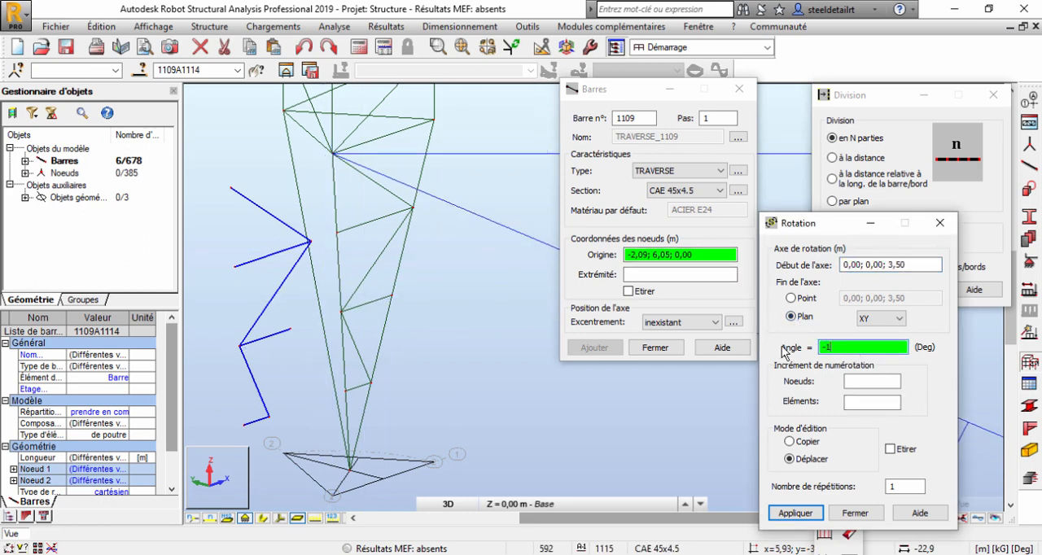
click(795, 513)
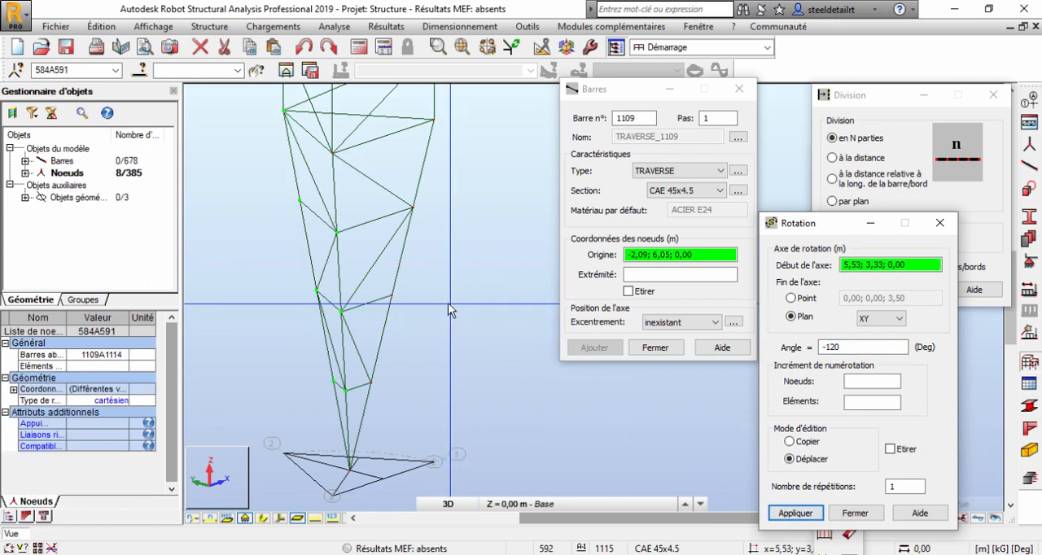
right_click(455, 227)
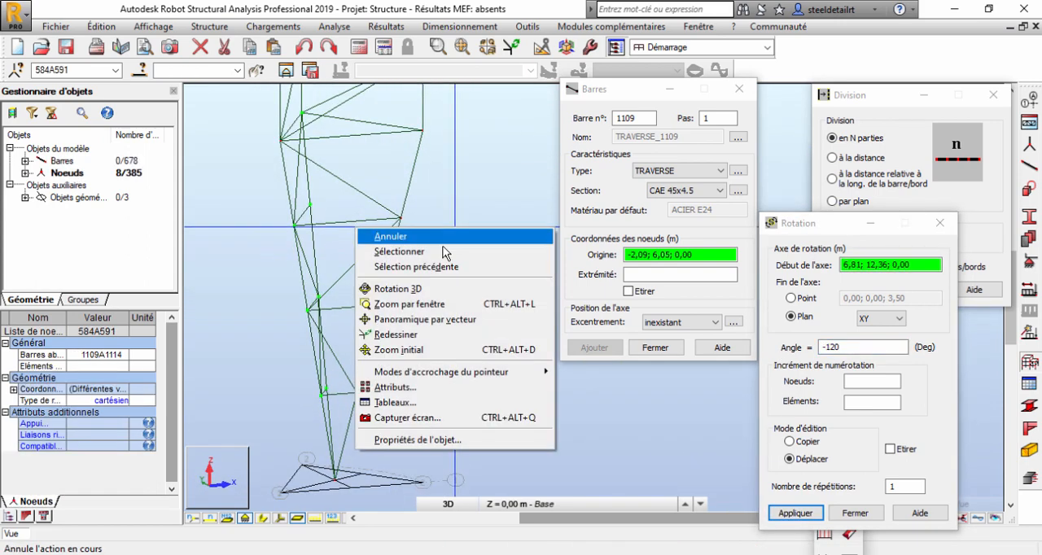
click(445, 238)
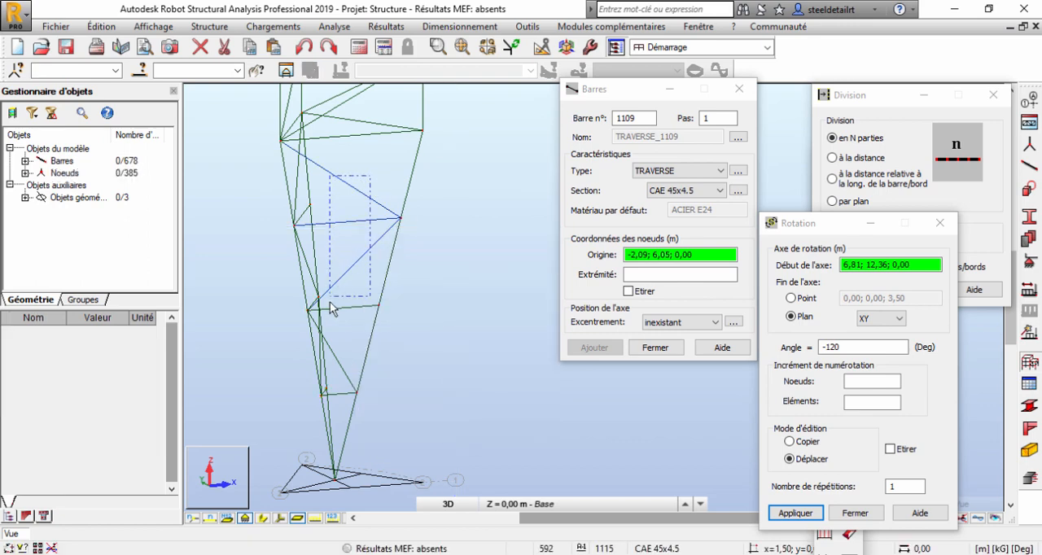
Select the six front bracing bars again and copy them by translation across the front face, by 1,50; 0,00; 0,00.
drag(331, 314, 332, 315)
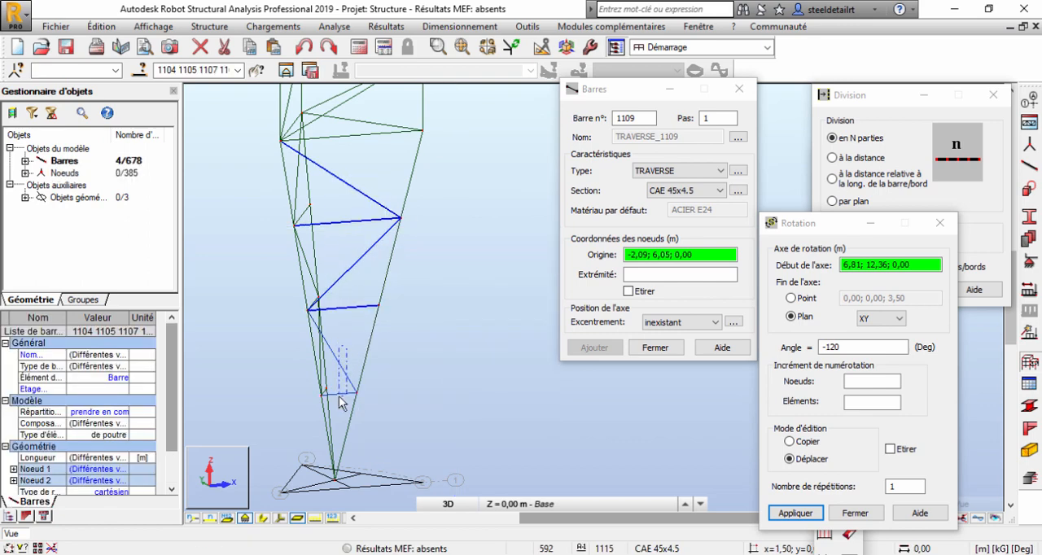
click(96, 26)
mouse_move(154, 215)
click(367, 215)
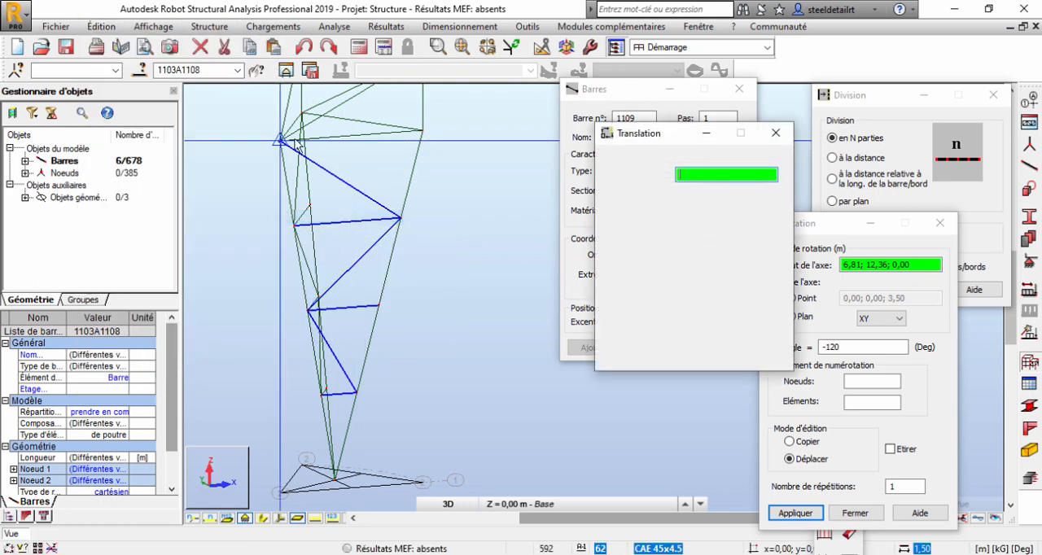
click(283, 141)
click(422, 132)
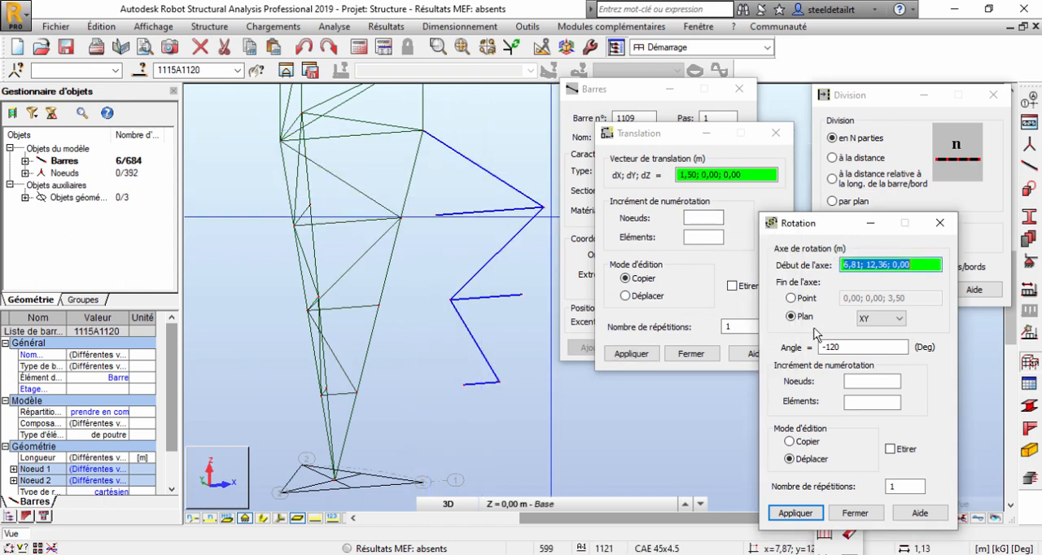
Move the second bracing copy onto the remaining tapered face with a 120° rotation in the XY plane about the node at 1,50; 0,00; 3,50.
click(424, 132)
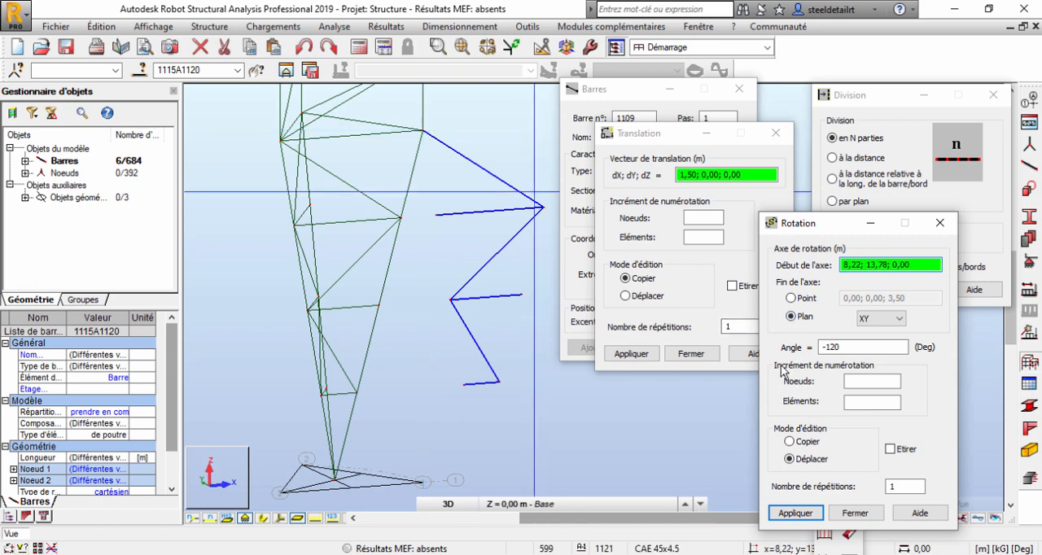
click(425, 132)
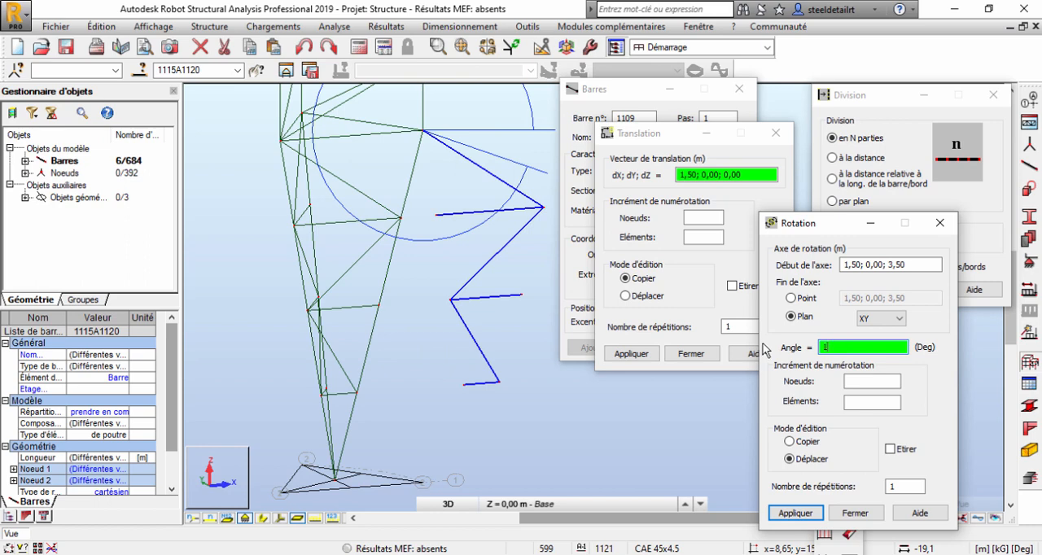
click(794, 514)
shift+middle_drag(296, 267, 246, 275)
Select and delete all the auxiliary construction polylines of the triangle at the mast's base.
right_click(351, 236)
click(346, 265)
middle_drag(350, 288, 442, 159)
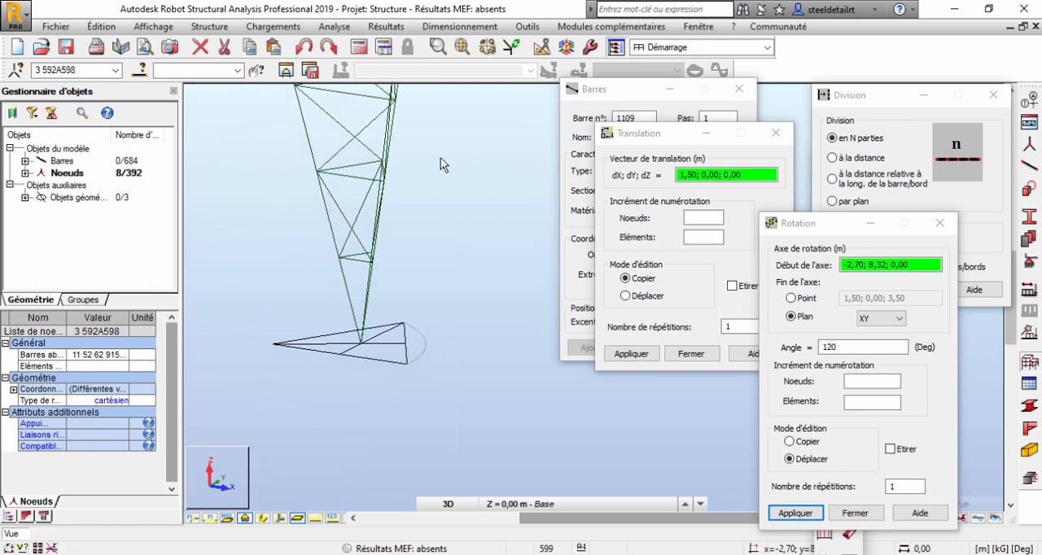
click(405, 338)
key(ctrl+a)
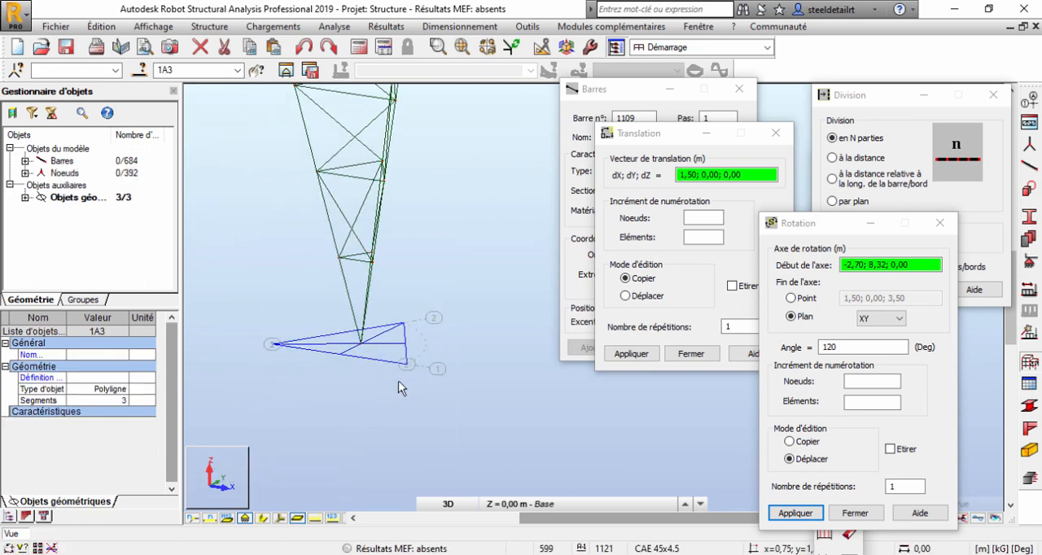
key(Delete)
shift+middle_drag(411, 302, 434, 306)
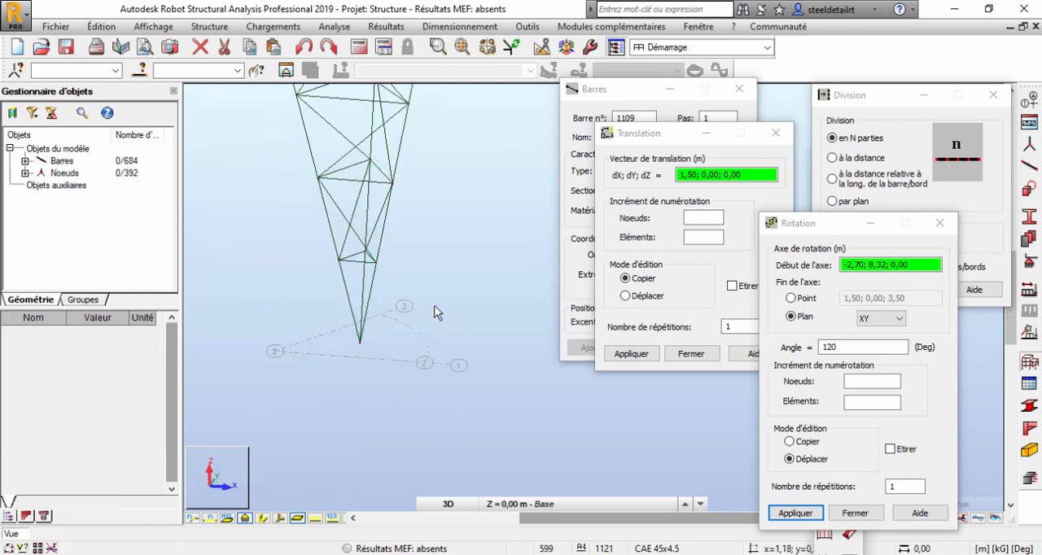
Examine the full height of the lattice mast from the braced tapered base up to the top.
scroll(433, 306, down, 3)
middle_drag(476, 172, 468, 237)
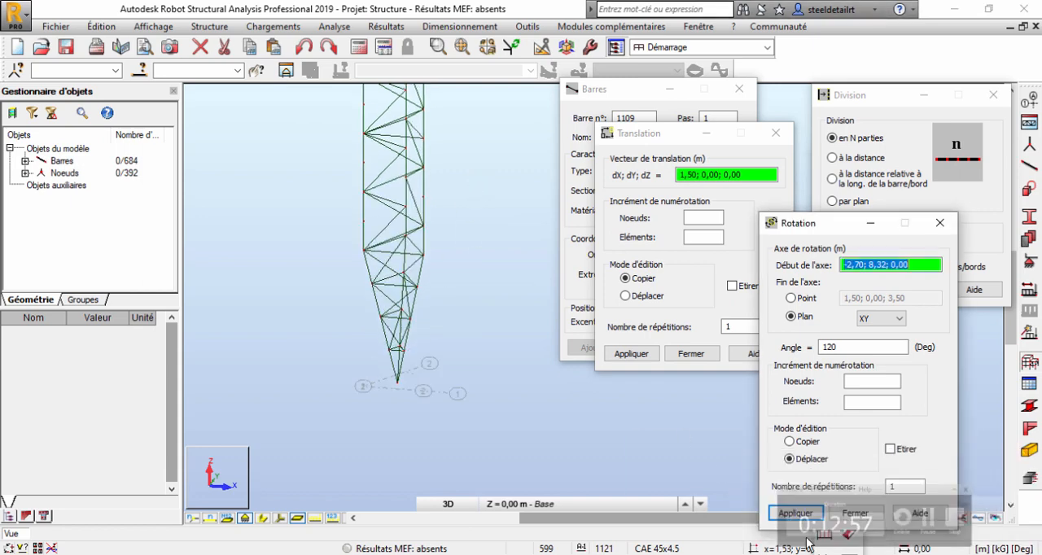
middle_drag(499, 332, 482, 420)
scroll(483, 226, down, 3)
middle_drag(483, 228, 482, 362)
shift+middle_drag(482, 272, 453, 317)
scroll(452, 302, down, 3)
middle_drag(488, 203, 481, 354)
right_click(365, 215)
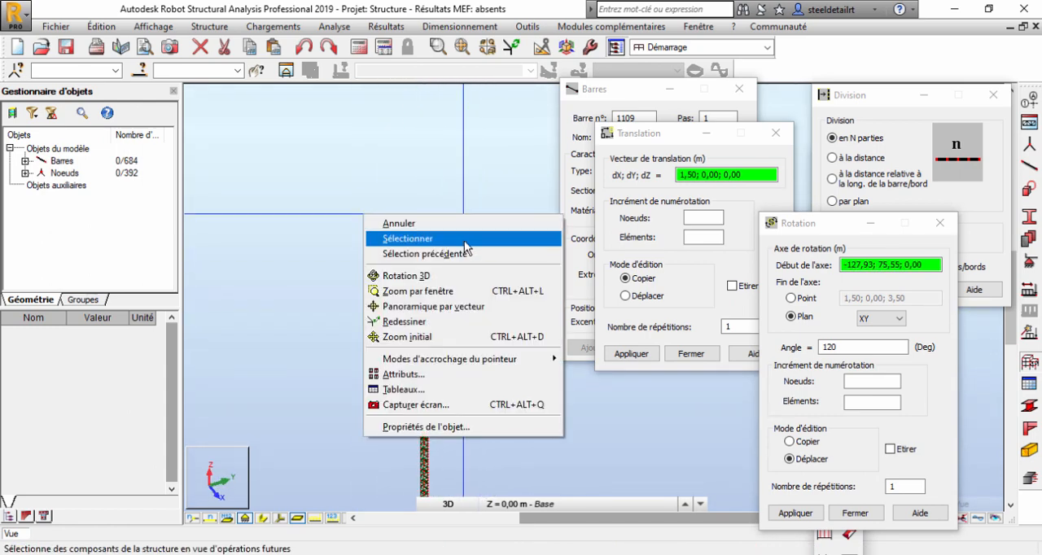
click(463, 241)
middle_drag(479, 407, 505, 295)
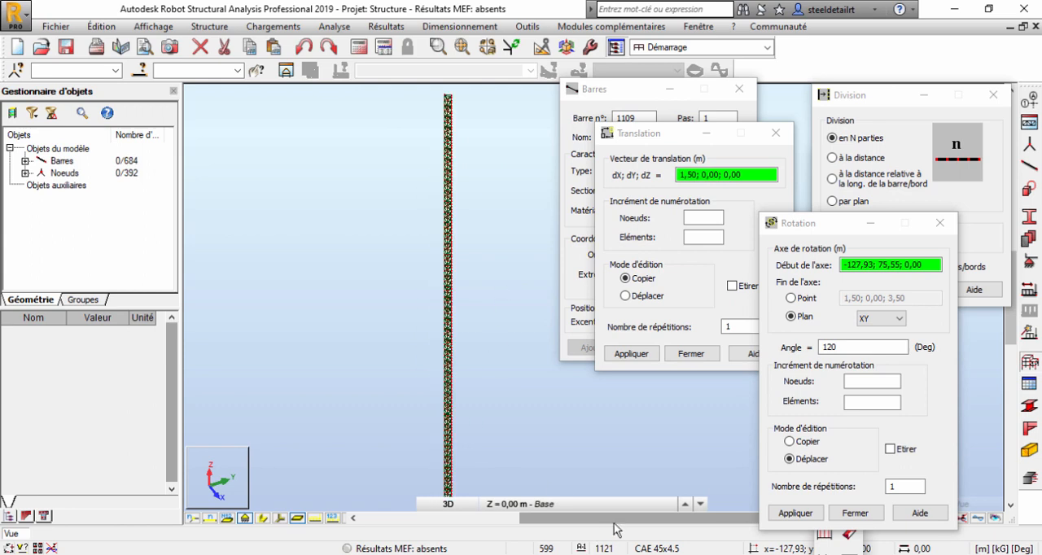
middle_drag(526, 425, 531, 354)
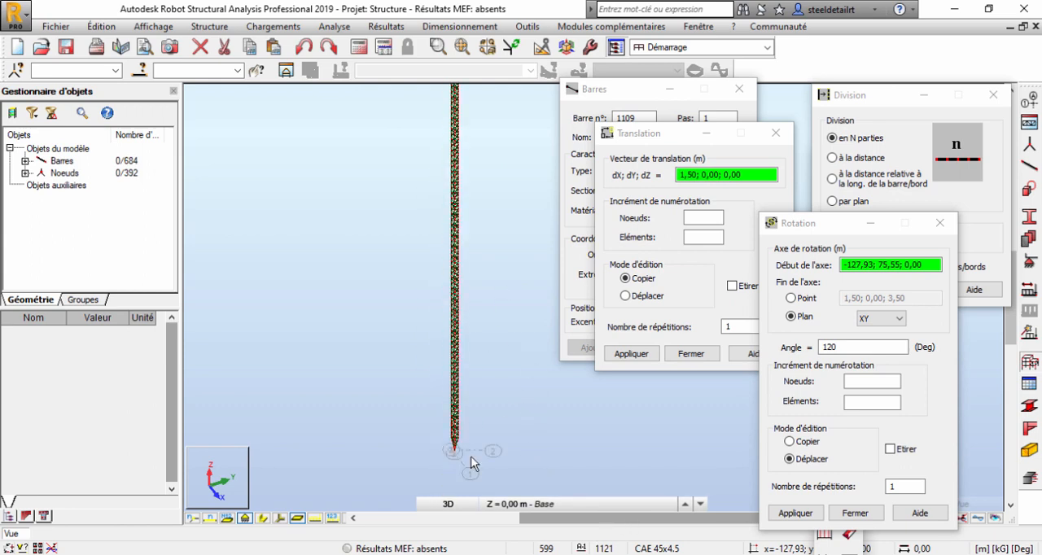
Display the section shapes of the bars and check them on the lower part of the mast.
click(265, 517)
scroll(465, 438, up, 5)
scroll(429, 417, up, 3)
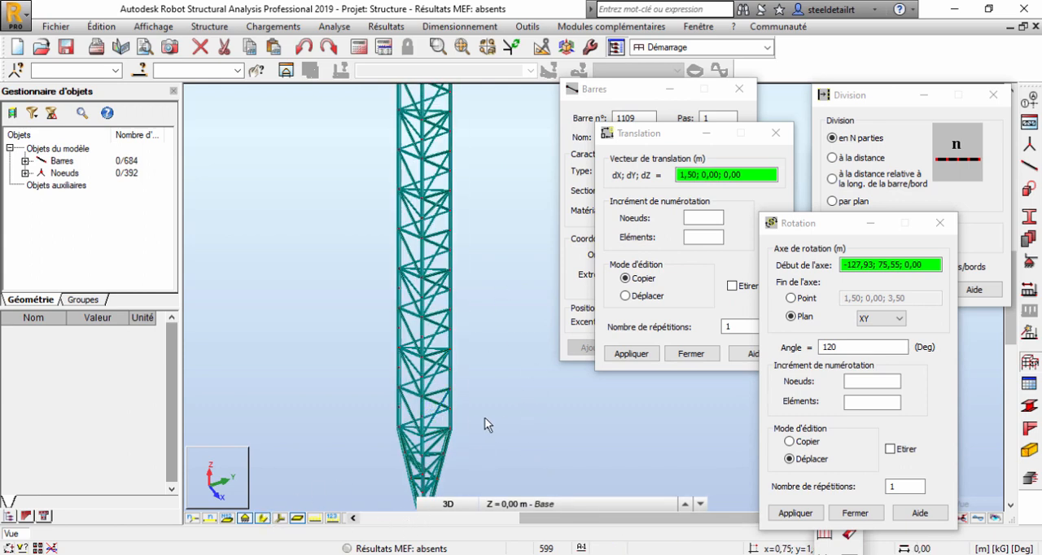
shift+middle_drag(485, 419, 464, 420)
Turn on the colour legend by bar type in the bar display attributes and apply it to the model.
click(22, 549)
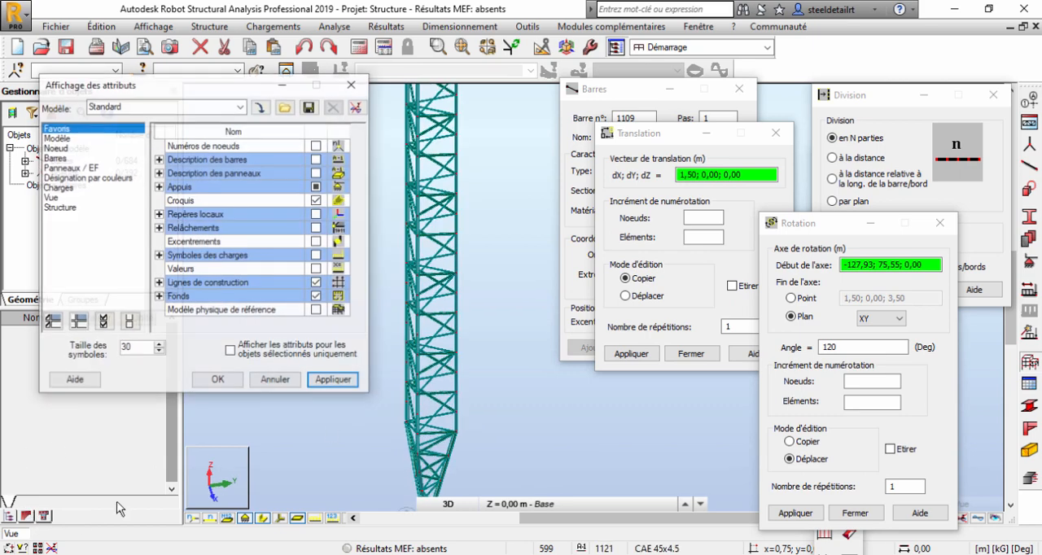
click(53, 158)
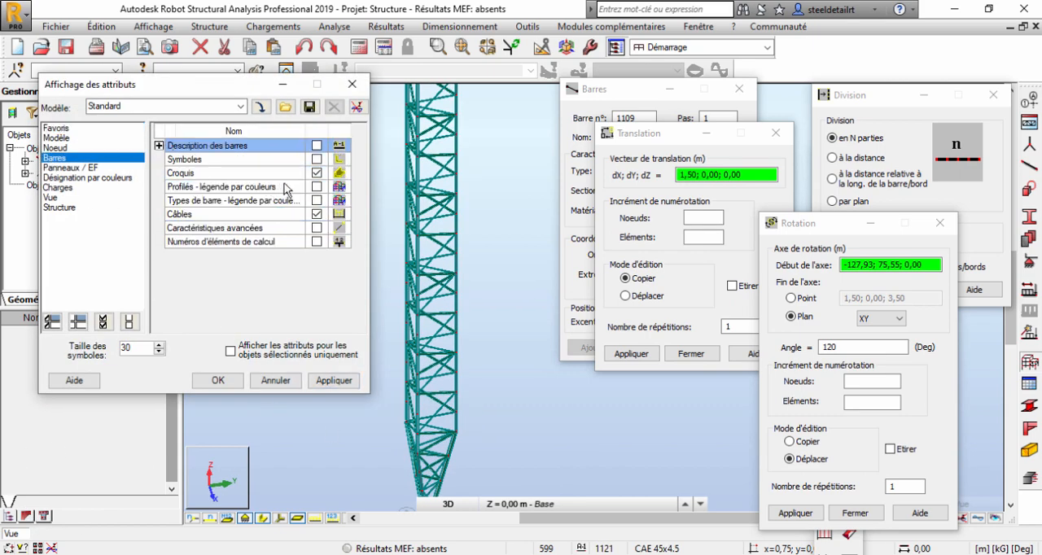
click(325, 382)
Close the Rotation, Division and Translation dialogs.
click(939, 222)
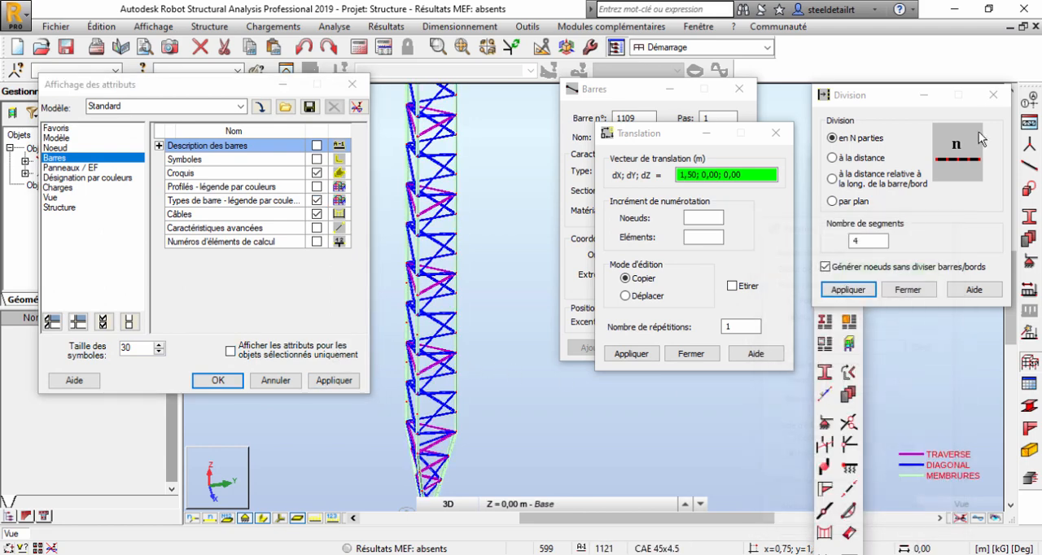
click(994, 94)
click(776, 133)
click(854, 162)
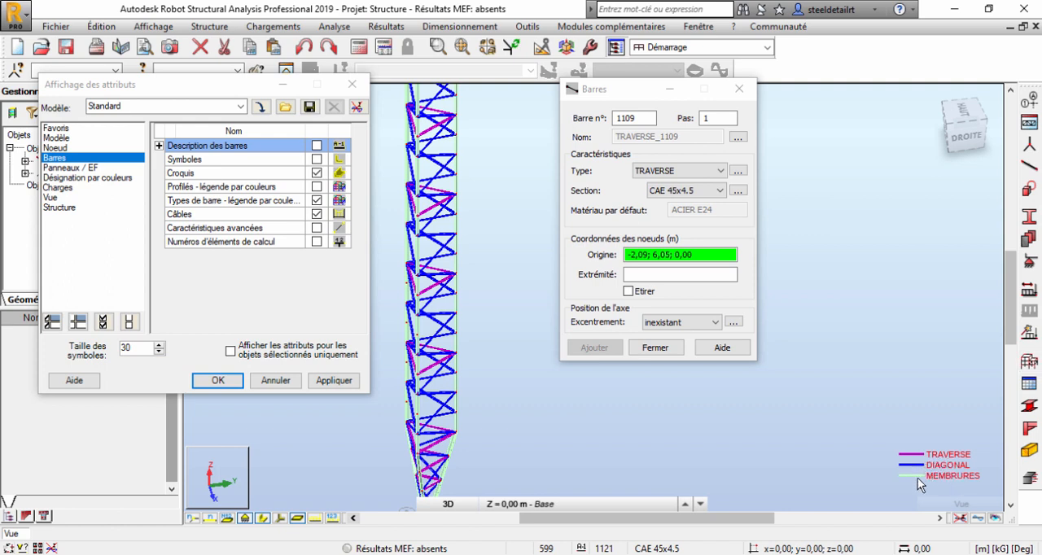
Examine the colour-coded traverses, diagonals and chord members along the mast.
scroll(468, 394, up, 5)
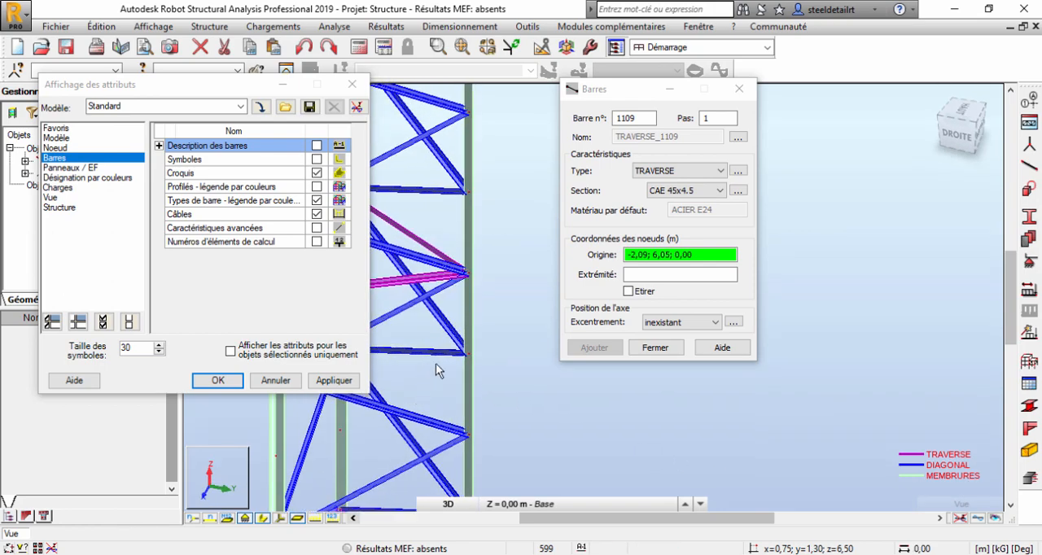
middle_drag(436, 363, 548, 456)
scroll(548, 456, down, 3)
scroll(478, 324, down, 5)
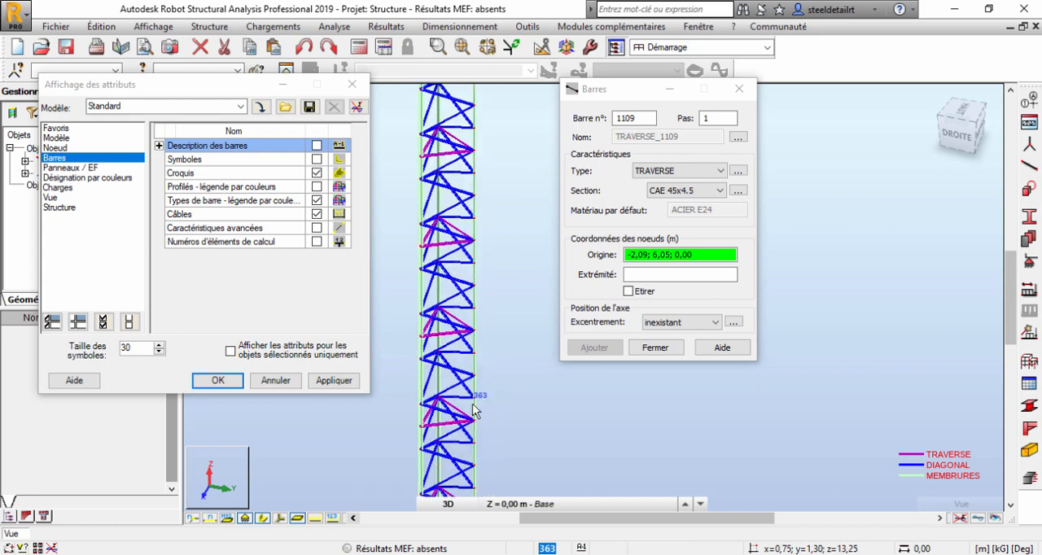
scroll(503, 416, down, 4)
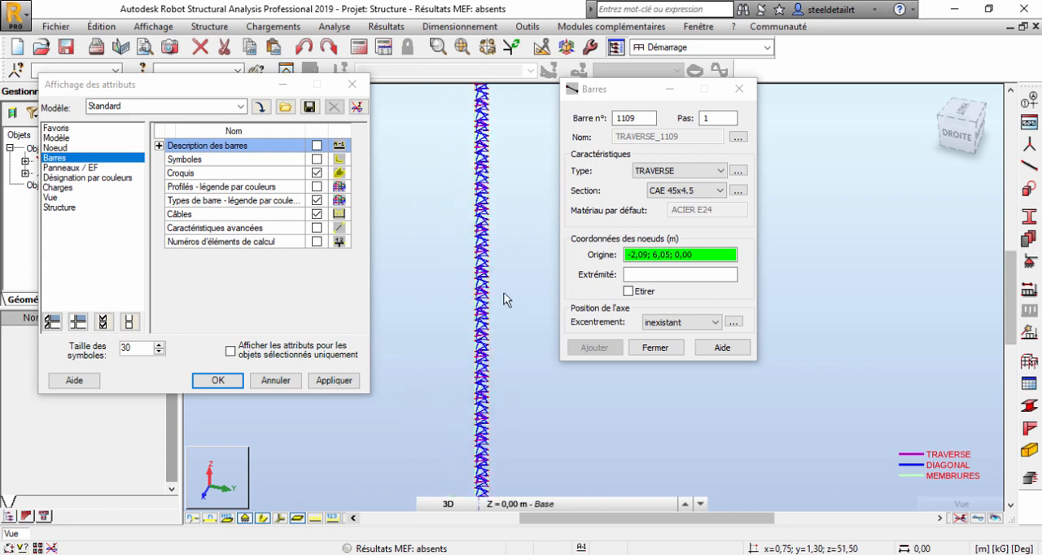
scroll(509, 295, down, 3)
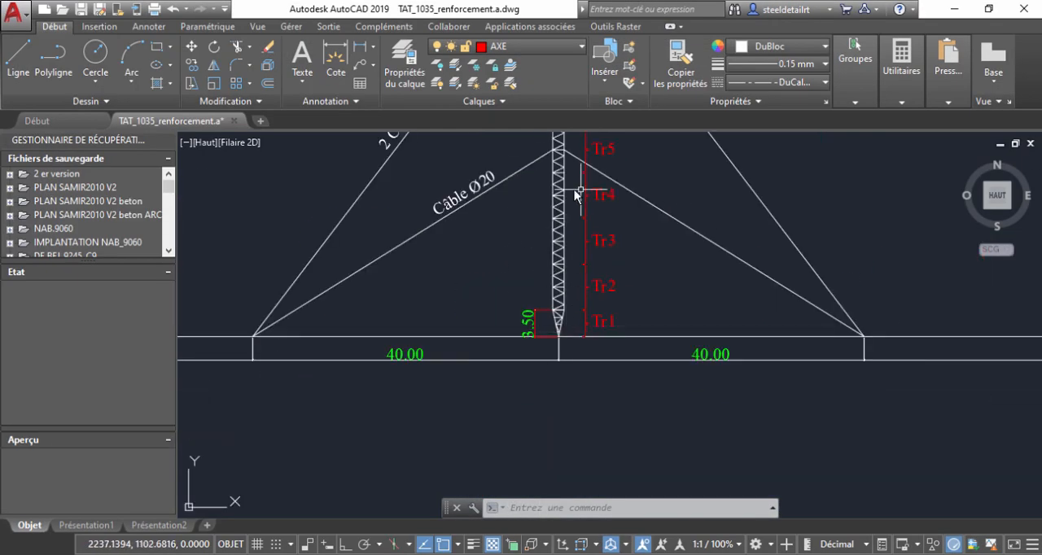
Examine the AutoCAD elevation for the bracket at Tr9 and the guy cable attachment at Tr17.
mouse_move(575, 194)
middle_down()
mouse_move(578, 298)
mouse_move(549, 337)
middle_up()
scroll(534, 349, up, 5)
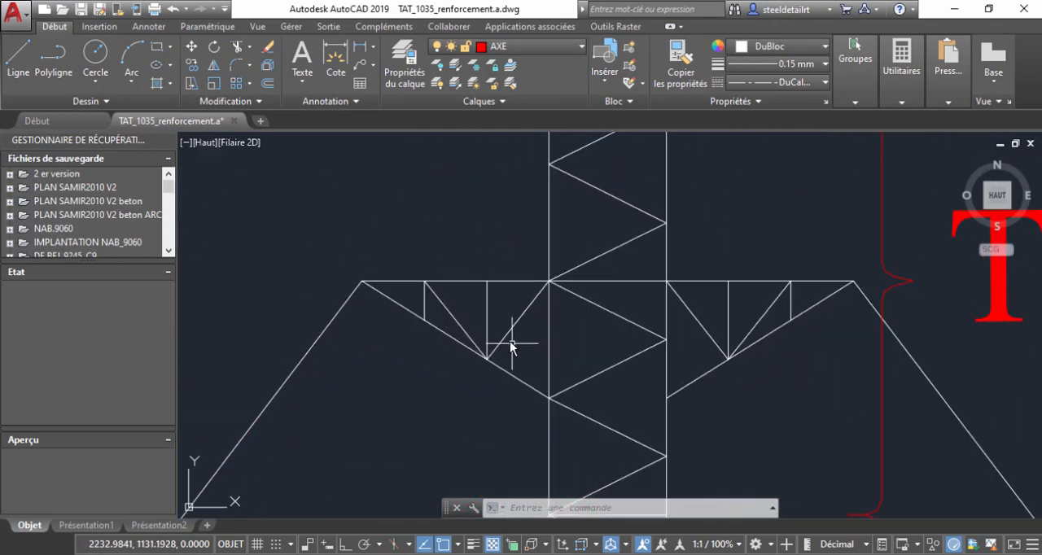
scroll(390, 301, down, 4)
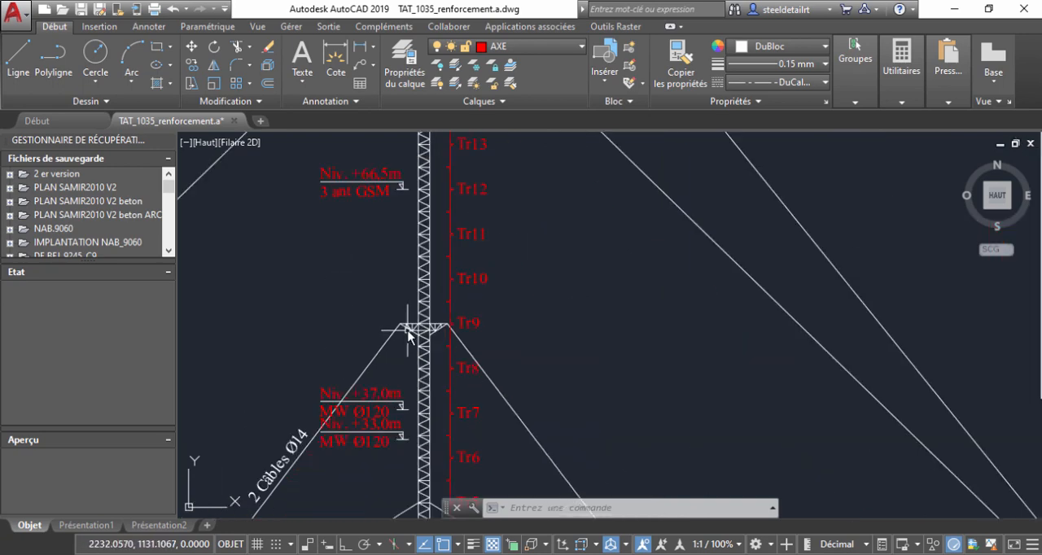
scroll(434, 321, down, 3)
scroll(432, 260, up, 6)
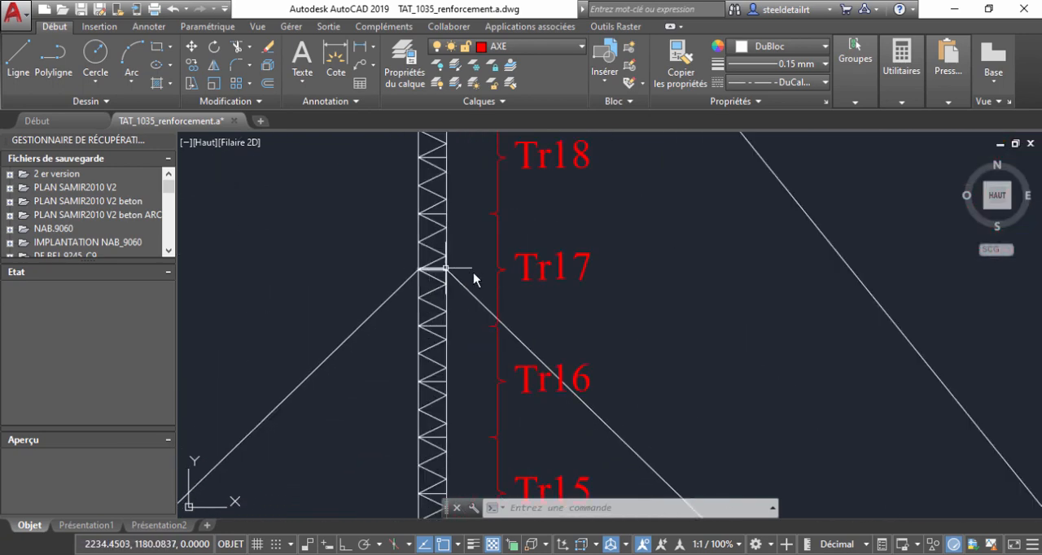
mouse_move(398, 244)
middle_down()
mouse_move(437, 228)
mouse_move(507, 263)
middle_up()
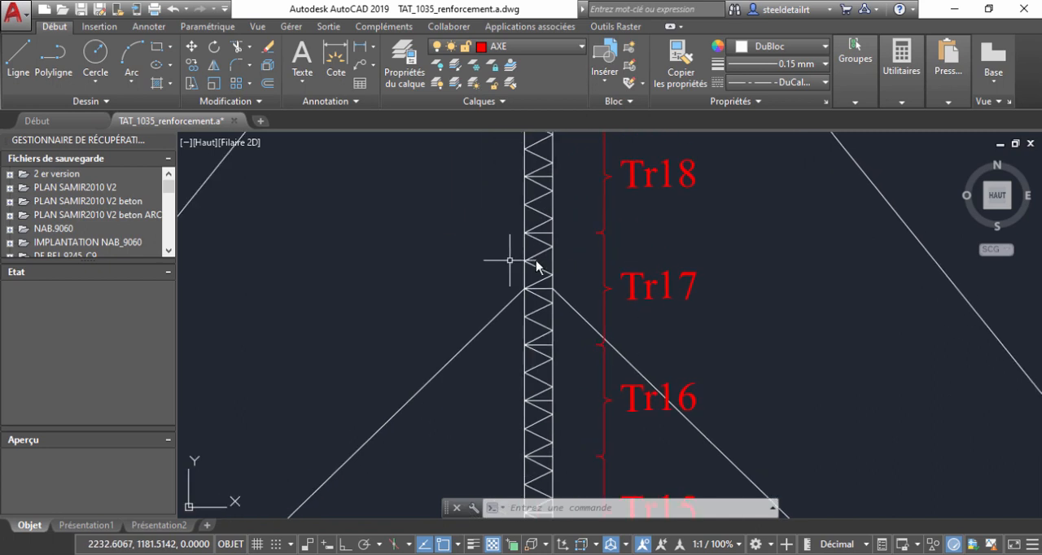
click(802, 553)
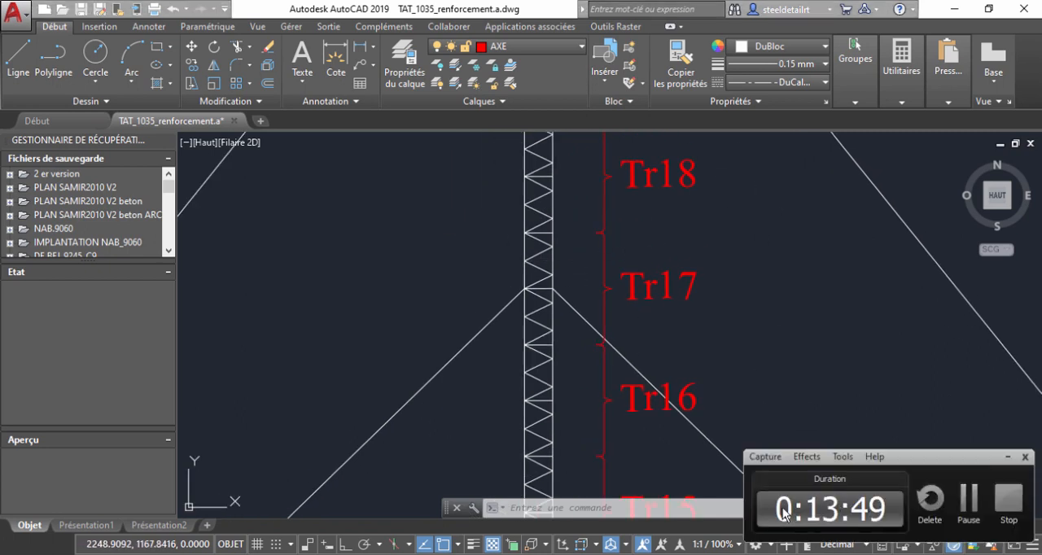
click(802, 553)
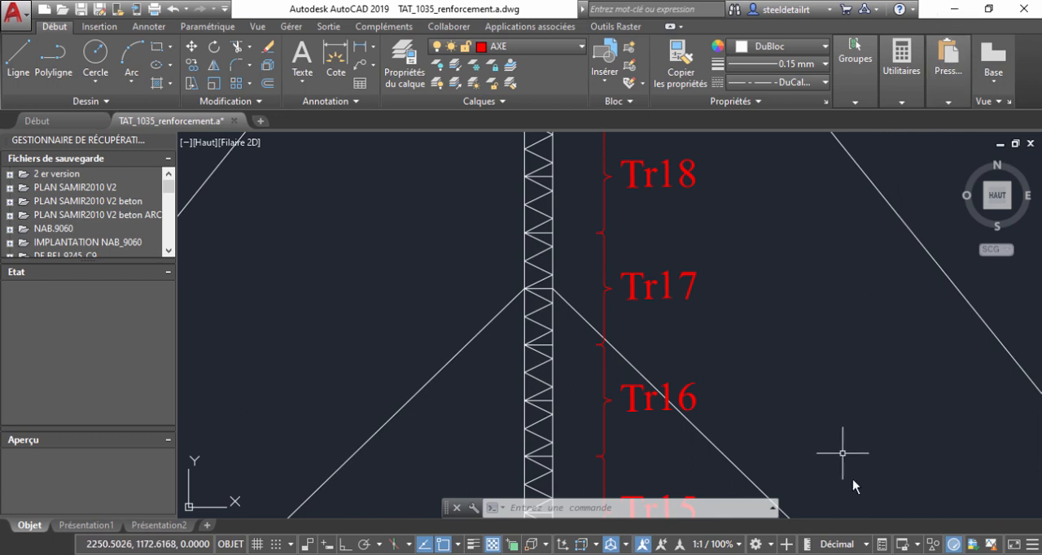
click(860, 554)
click(969, 500)
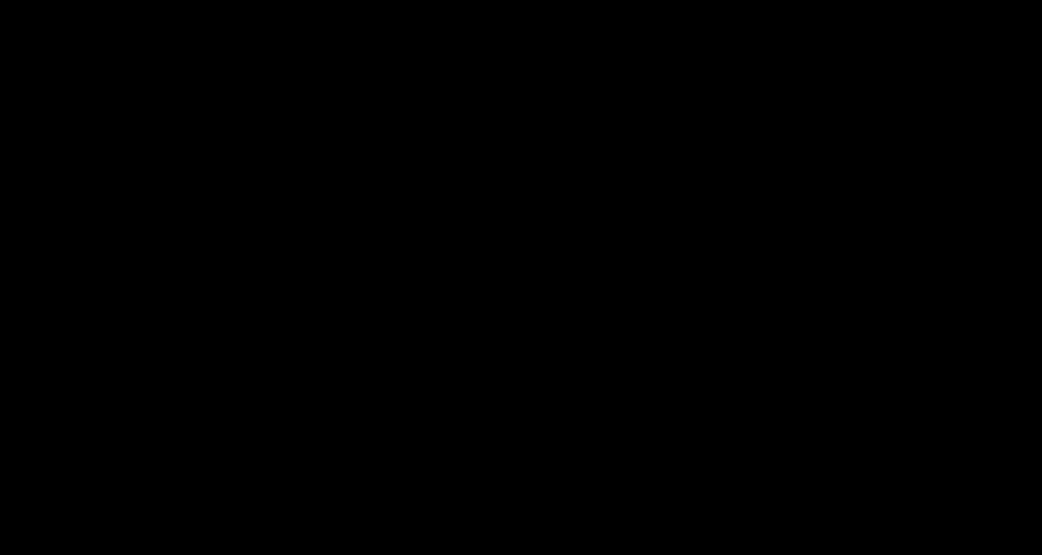